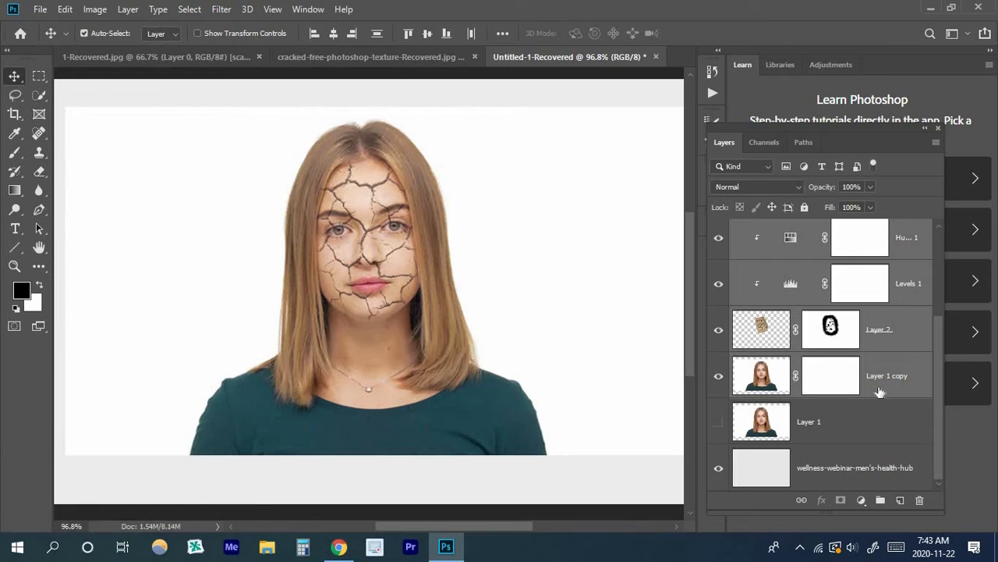
Delete the Layer 1 copy layer and make the original Layer 1 visible.
{"action": "left_click", "coordinate": [895, 387], "text": "shift"}
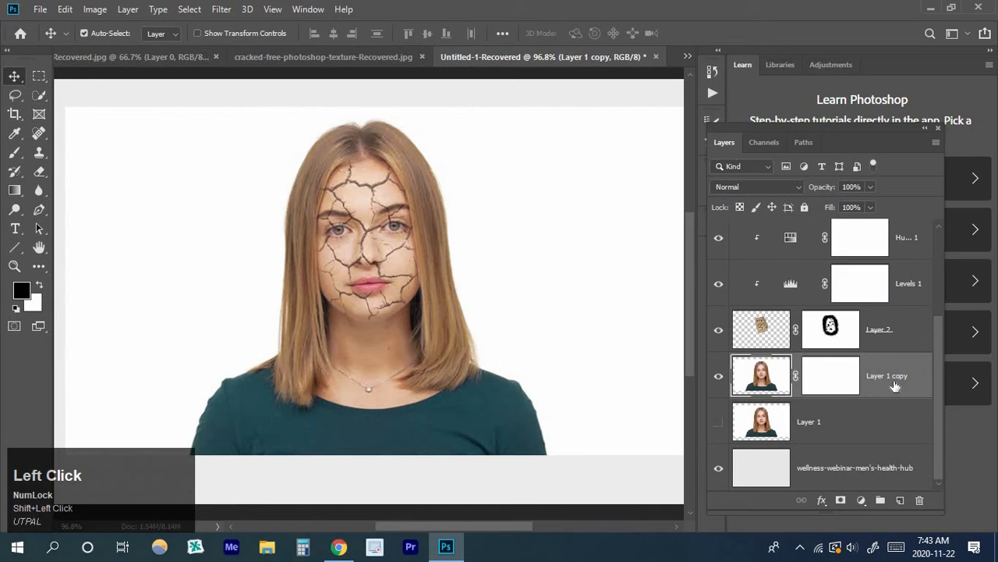
{"action": "key", "text": "Delete"}
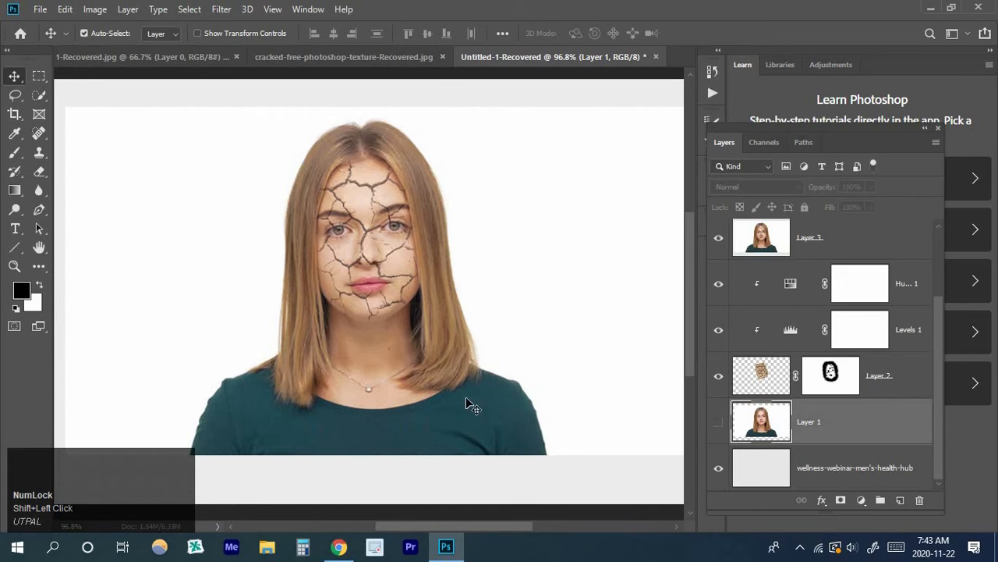
{"action": "left_click", "coordinate": [720, 425]}
Remove all layers from Layer 2 up to Layer 4, including the clipped adjustment layers, leaving Layer 1 and the background.
{"action": "scroll", "coordinate": [891, 380], "scroll_direction": "up", "scroll_amount": 2}
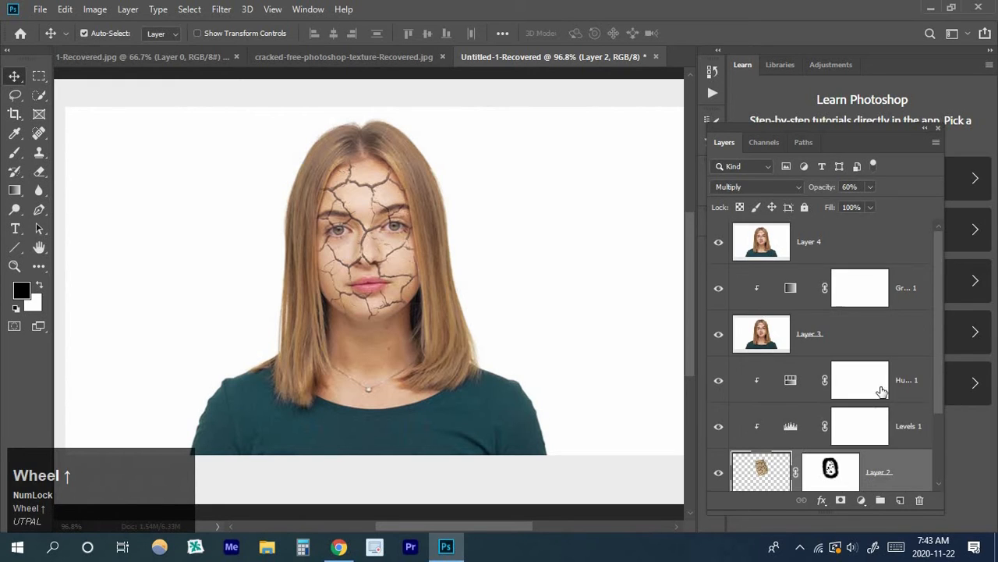
{"action": "left_click", "coordinate": [880, 256], "text": "shift"}
{"action": "key", "text": "ctrl+e"}
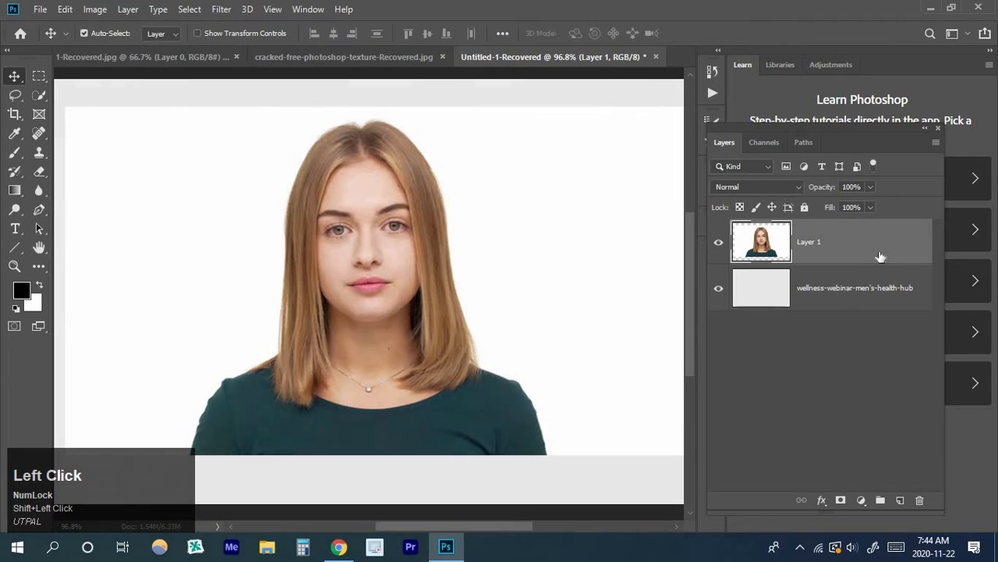
{"action": "left_click_drag", "start_coordinate": [840, 300], "coordinate": [860, 305]}
{"action": "scroll", "coordinate": [851, 316], "scroll_direction": "up", "scroll_amount": 2}
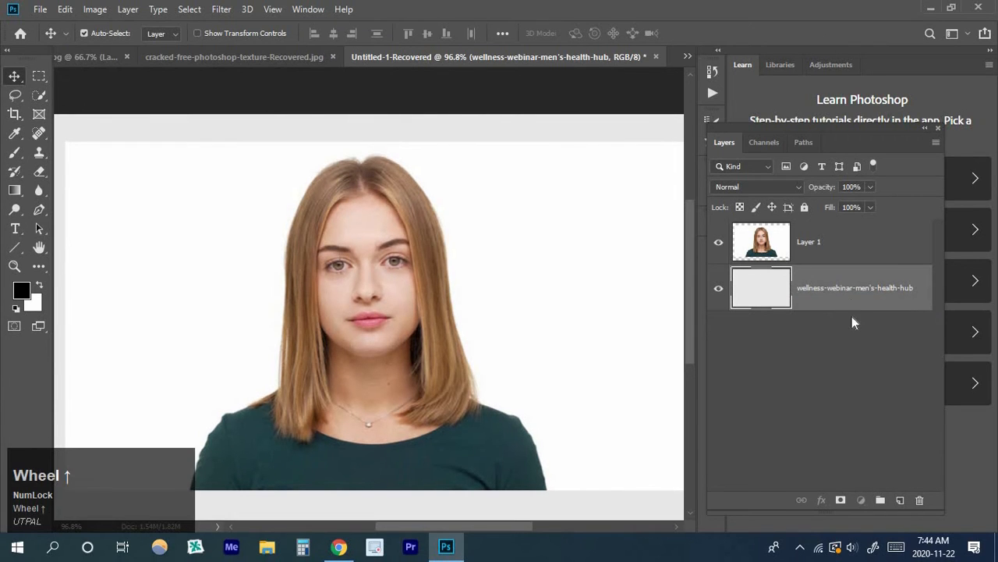
{"action": "scroll", "coordinate": [844, 310], "scroll_direction": "down", "scroll_amount": 1}
{"action": "scroll", "coordinate": [844, 310], "scroll_direction": "down", "scroll_amount": 1}
{"action": "left_click", "coordinate": [880, 248]}
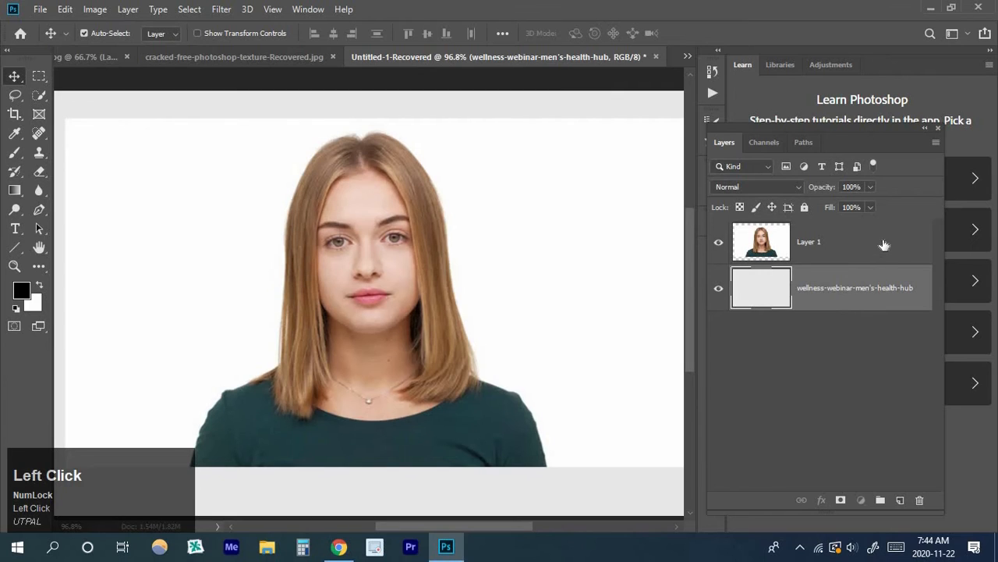
{"action": "scroll", "coordinate": [861, 279], "scroll_direction": "up", "scroll_amount": 1}
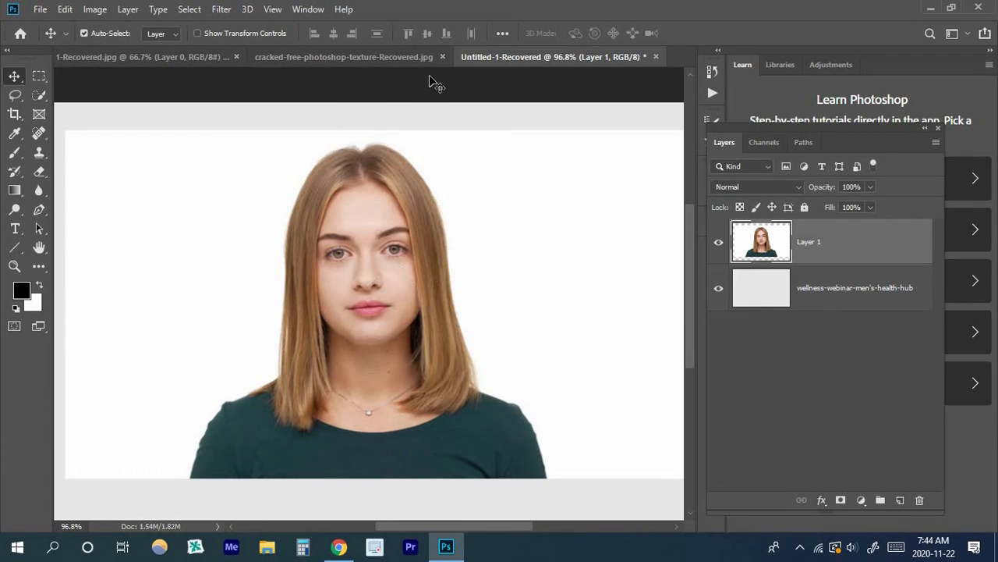
In the cracked-free-photoshop-texture-Recovered.jpg document, shift the texture on the canvas and rasterize Layer 0.
{"action": "left_click", "coordinate": [412, 60]}
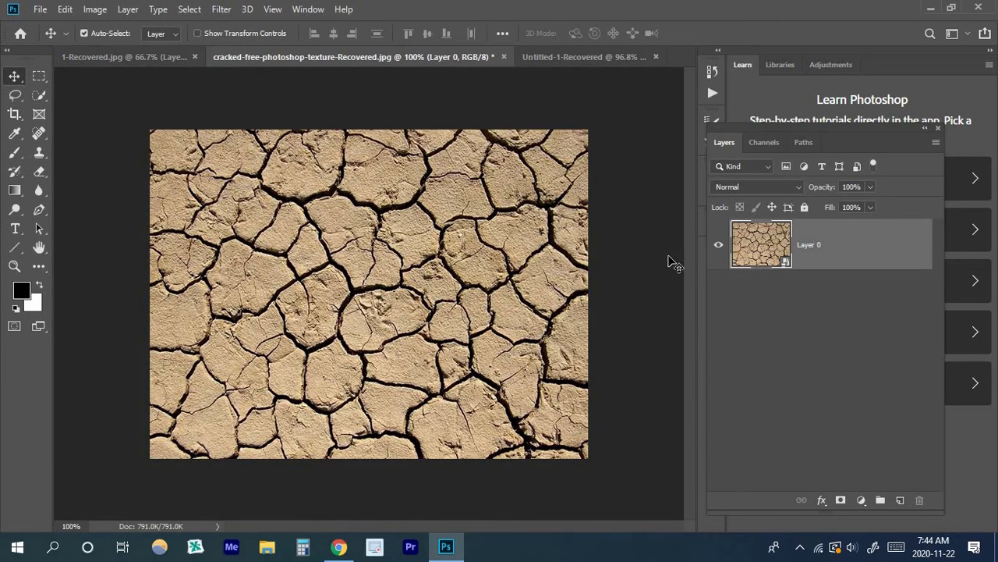
{"action": "left_click_drag", "start_coordinate": [405, 262], "coordinate": [491, 233]}
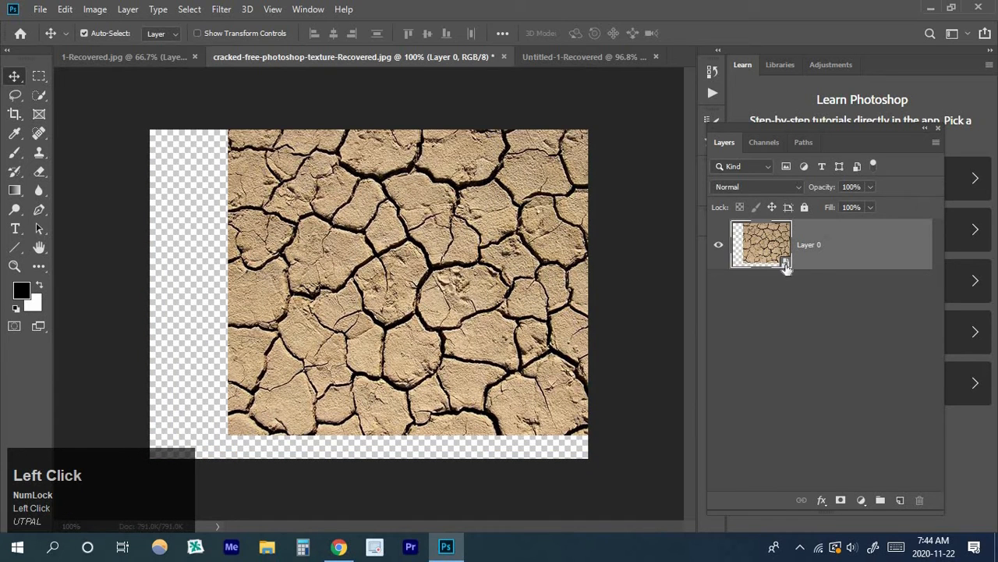
{"action": "right_click", "coordinate": [847, 242]}
{"action": "left_click", "coordinate": [727, 266]}
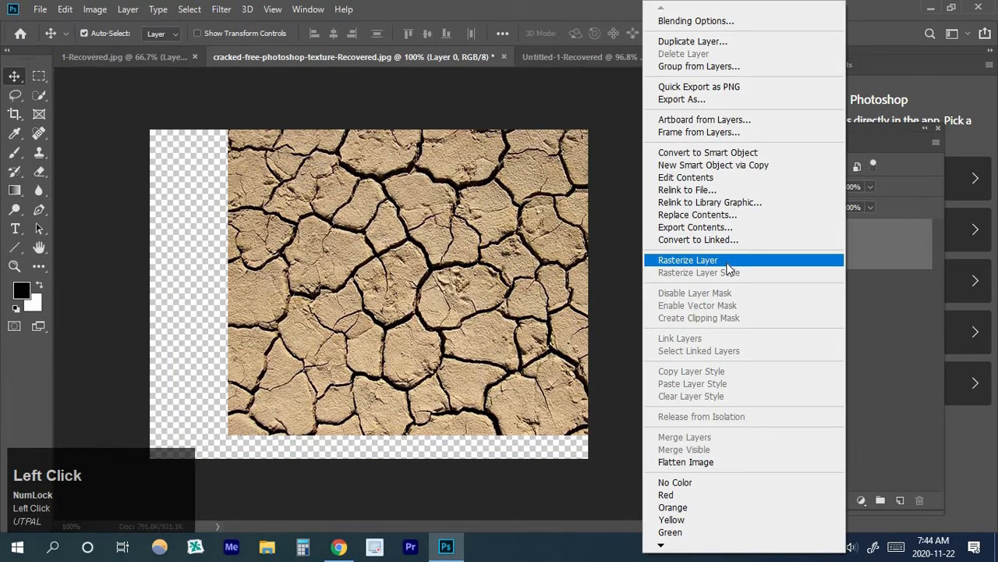
Copy the cracked texture into the Untitled-1-Recovered portrait over the woman and set its layer opacity to 34%.
{"action": "left_click_drag", "start_coordinate": [433, 251], "coordinate": [381, 293]}
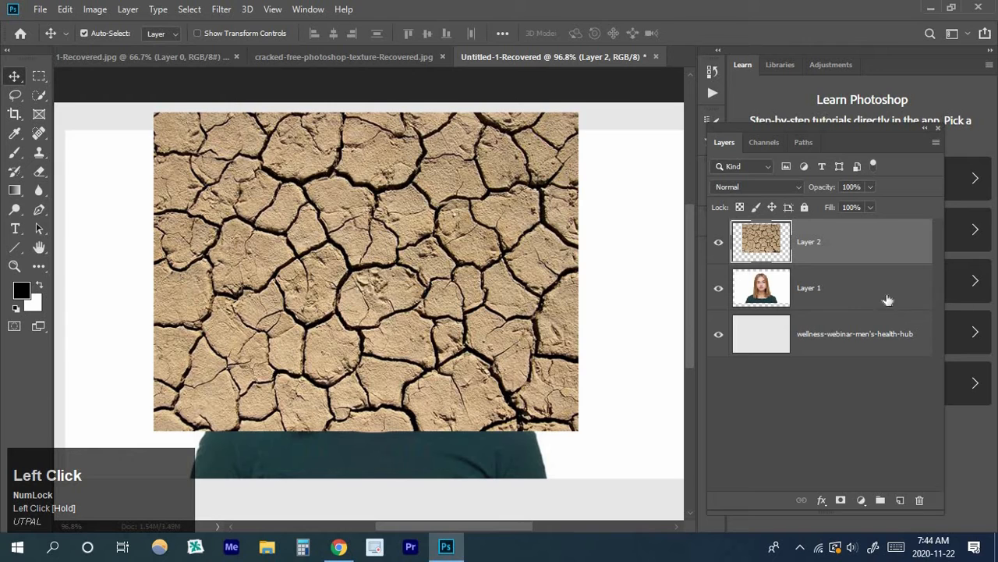
{"action": "left_click_drag", "start_coordinate": [825, 189], "coordinate": [778, 202]}
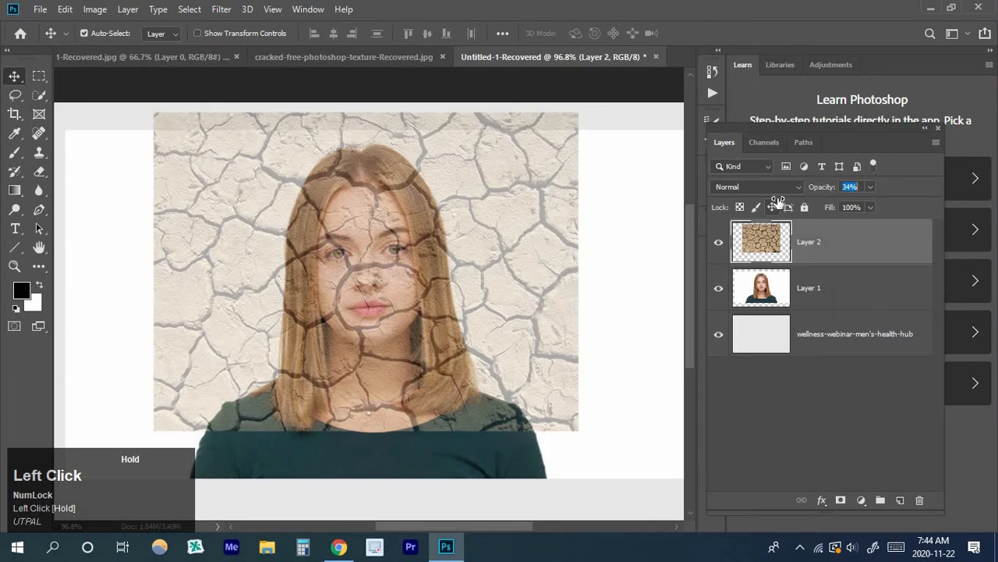
Scale the cracked texture proportionally to about 64% and move it slightly up so it covers the face.
{"action": "left_click", "coordinate": [66, 9]}
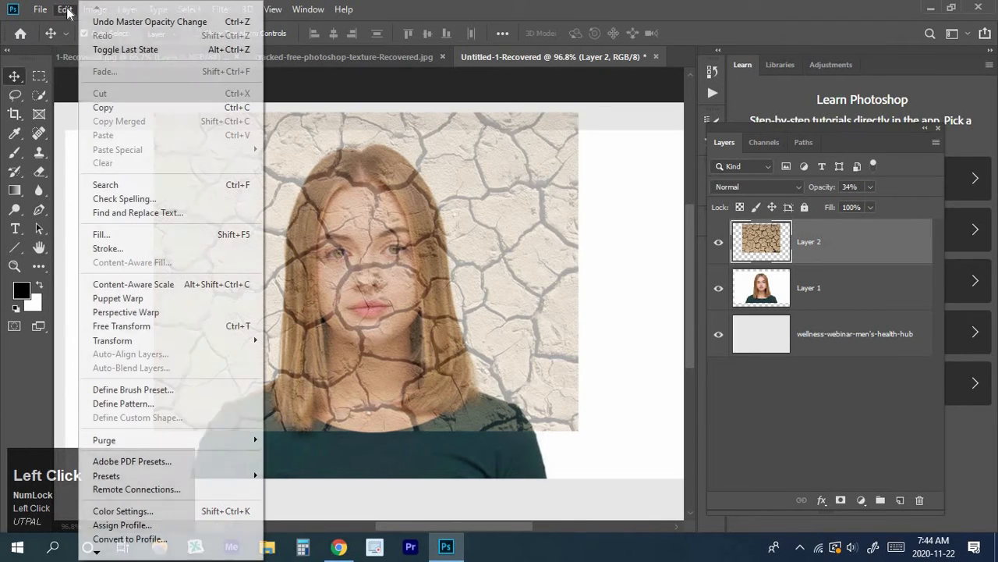
{"action": "mouse_move", "coordinate": [125, 340]}
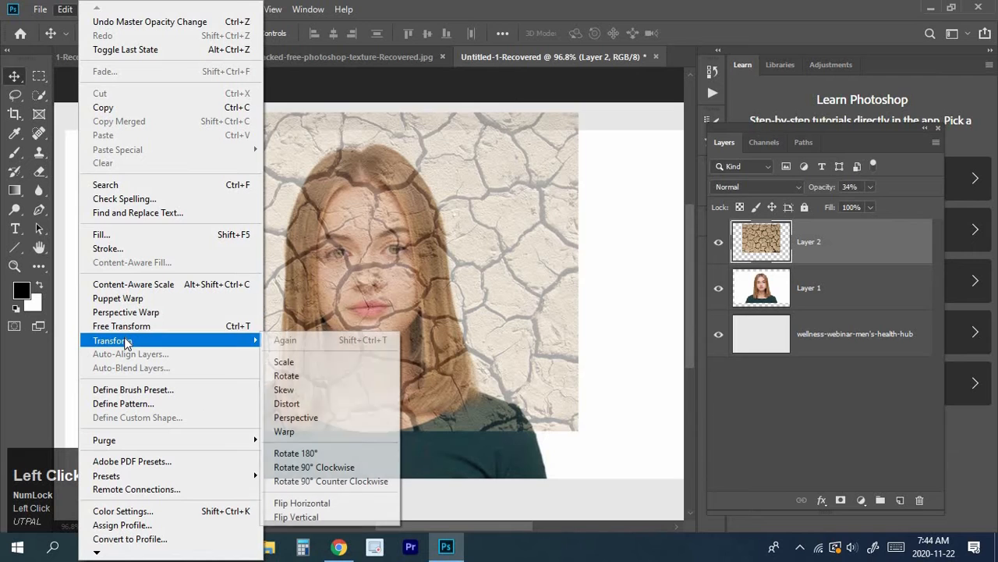
{"action": "left_click", "coordinate": [325, 362]}
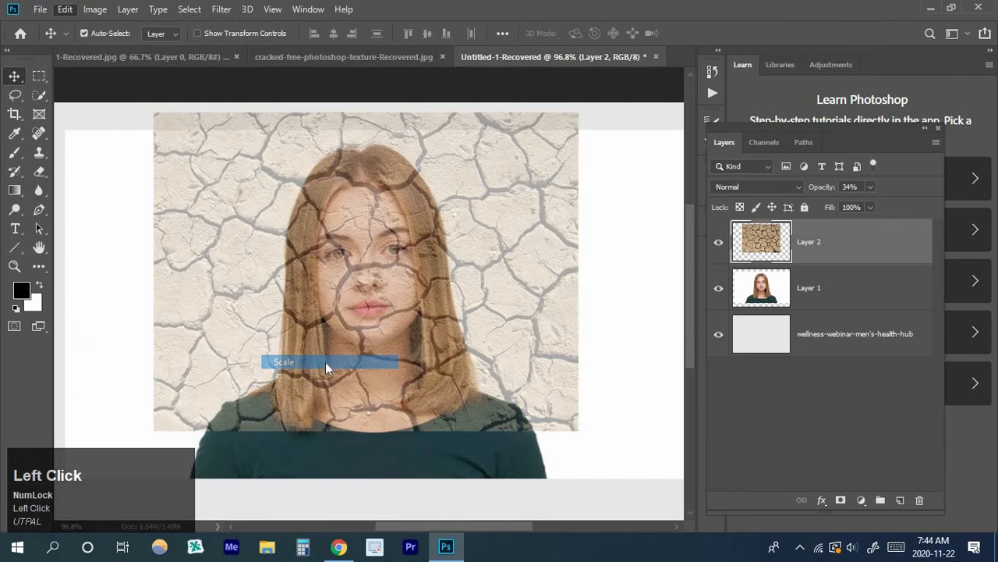
{"action": "key", "text": "alt"}
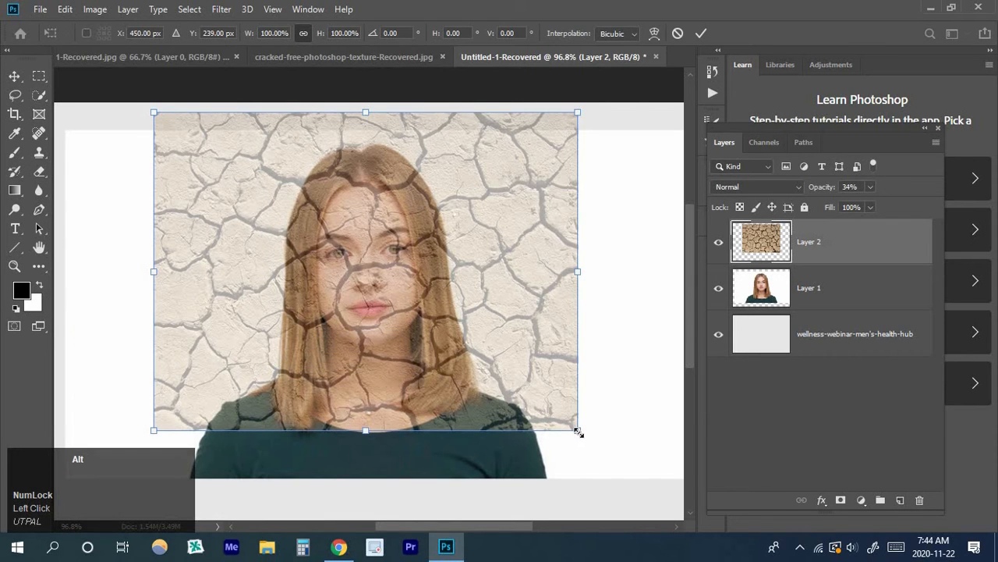
{"action": "left_click_drag", "start_coordinate": [578, 430], "coordinate": [497, 380]}
{"action": "left_click_drag", "start_coordinate": [419, 342], "coordinate": [419, 332]}
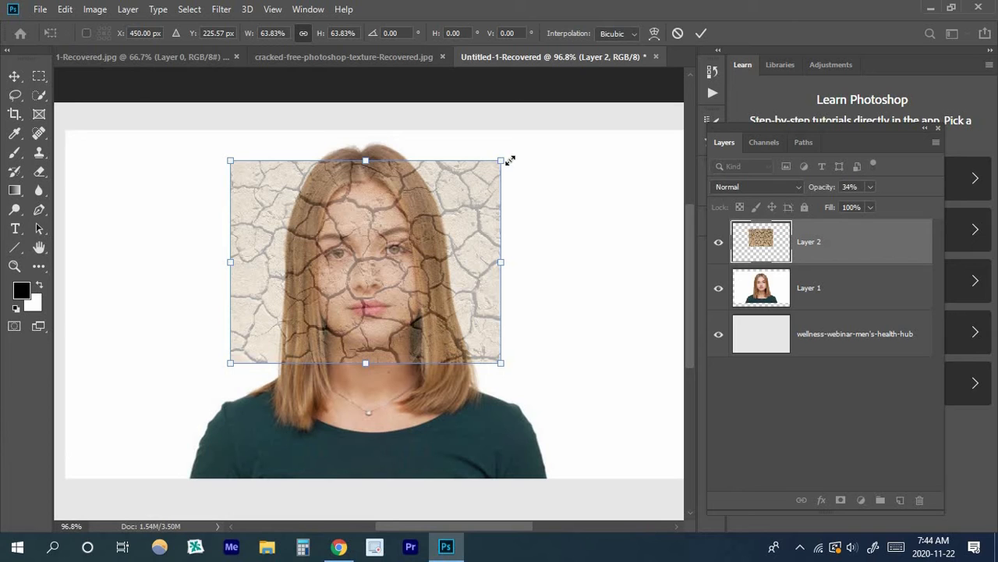
{"action": "left_click_drag", "start_coordinate": [505, 158], "coordinate": [513, 163]}
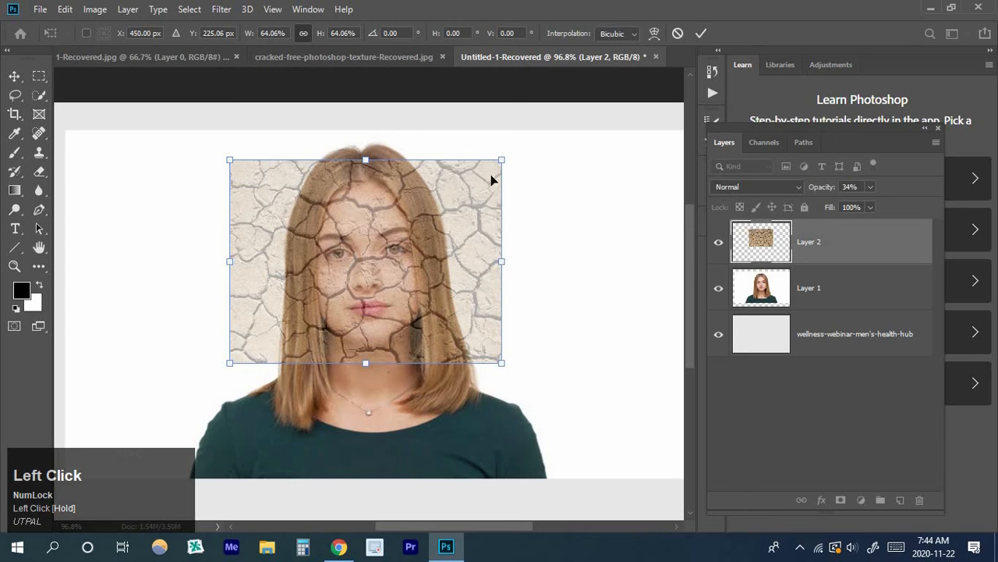
{"action": "key", "text": "ctrl"}
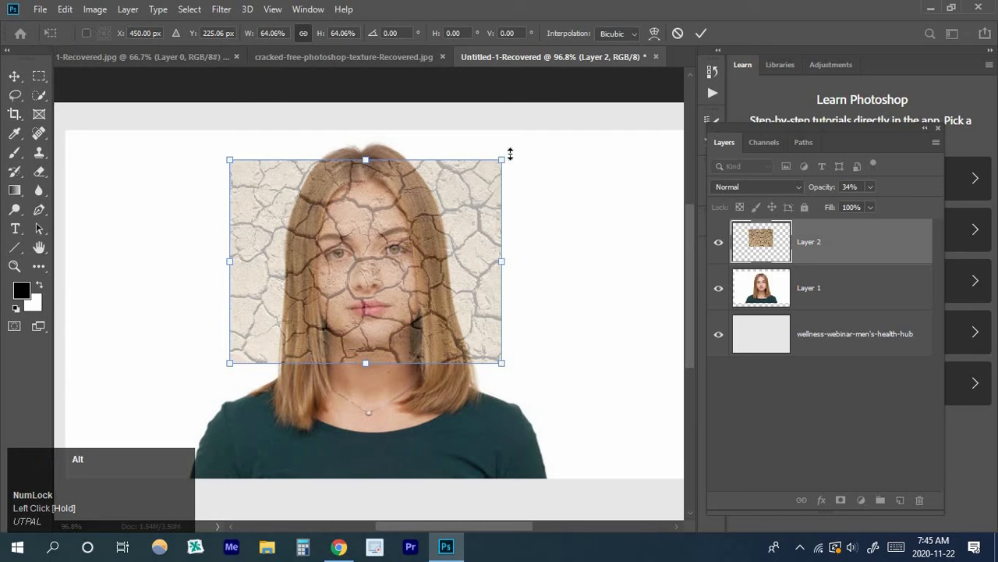
{"action": "left_click", "coordinate": [704, 32]}
{"action": "scroll", "coordinate": [460, 316], "scroll_direction": "up", "scroll_amount": 1}
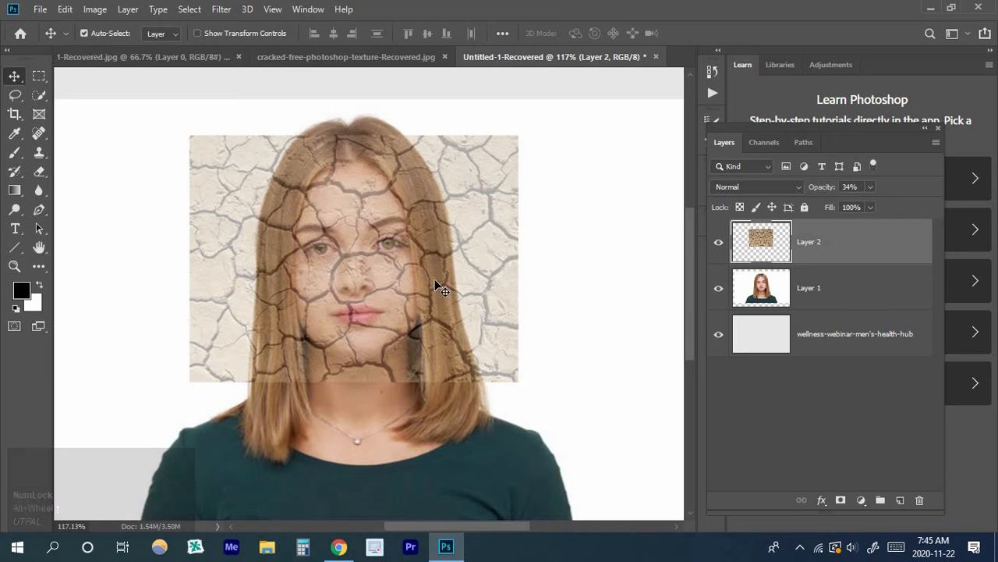
{"action": "scroll", "coordinate": [379, 289], "scroll_direction": "down", "scroll_amount": 1}
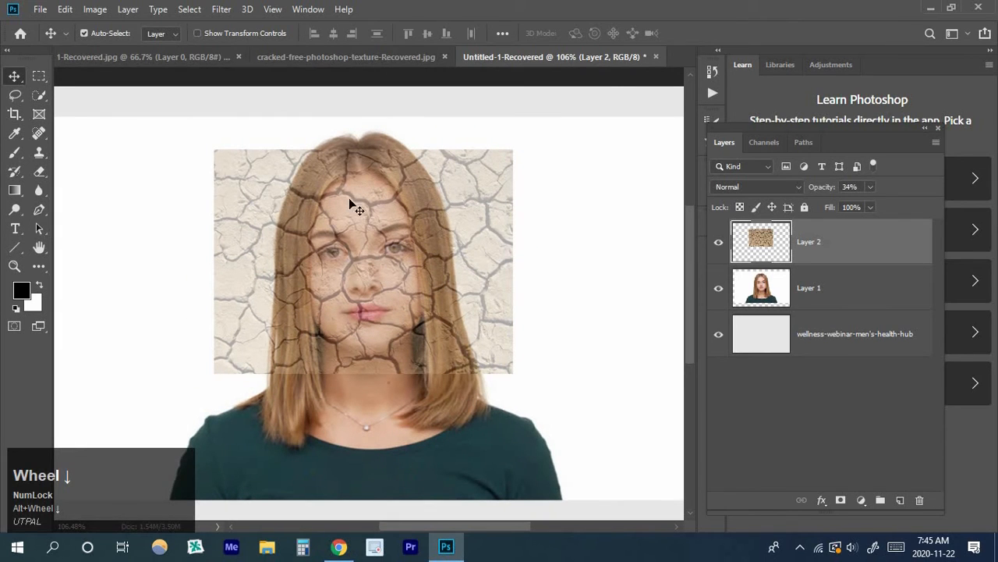
{"action": "left_click", "coordinate": [65, 10]}
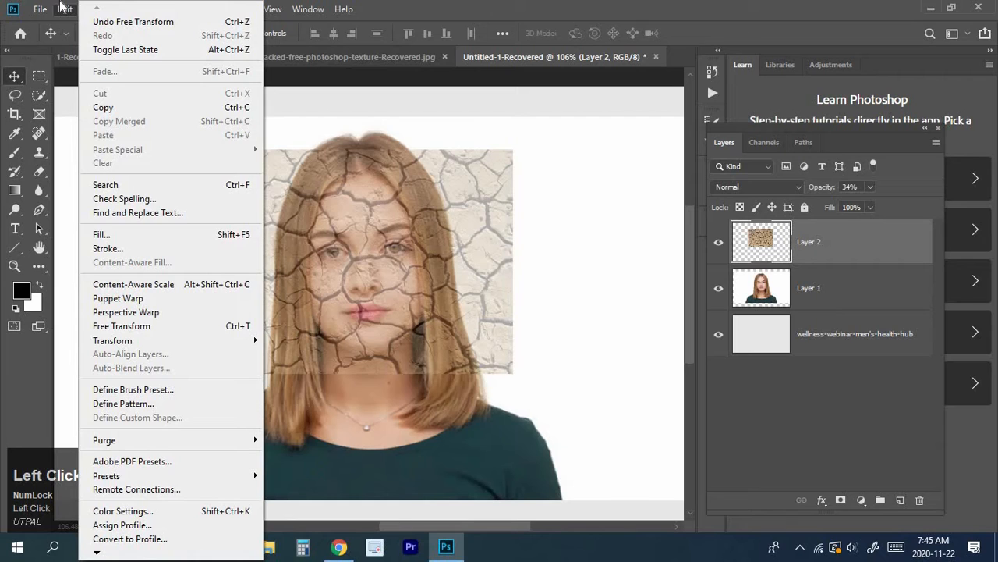
{"action": "left_click", "coordinate": [112, 340]}
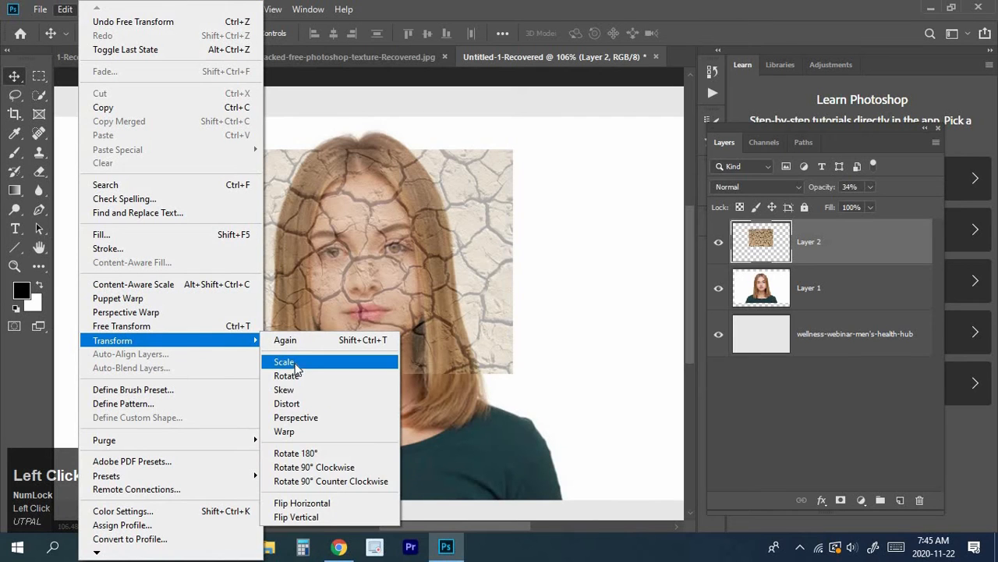
{"action": "left_click", "coordinate": [304, 431]}
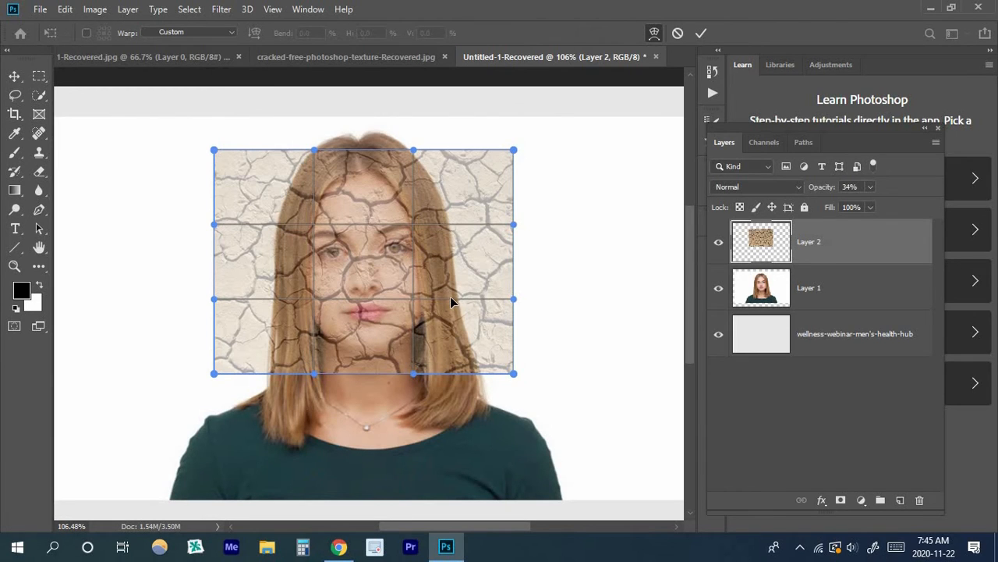
{"action": "left_click", "coordinate": [677, 33]}
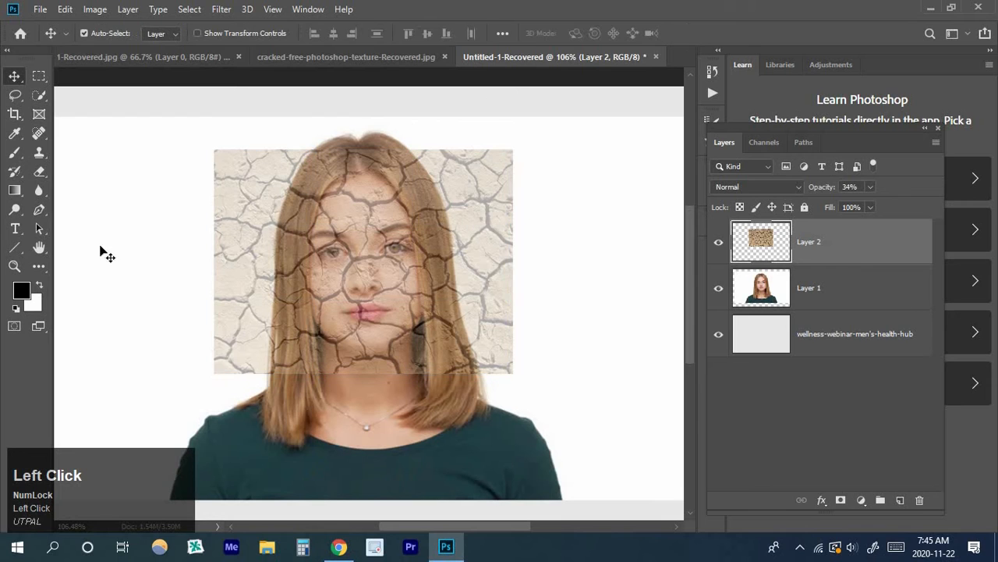
{"action": "left_click", "coordinate": [39, 78]}
{"action": "left_click_drag", "start_coordinate": [416, 119], "coordinate": [544, 314]}
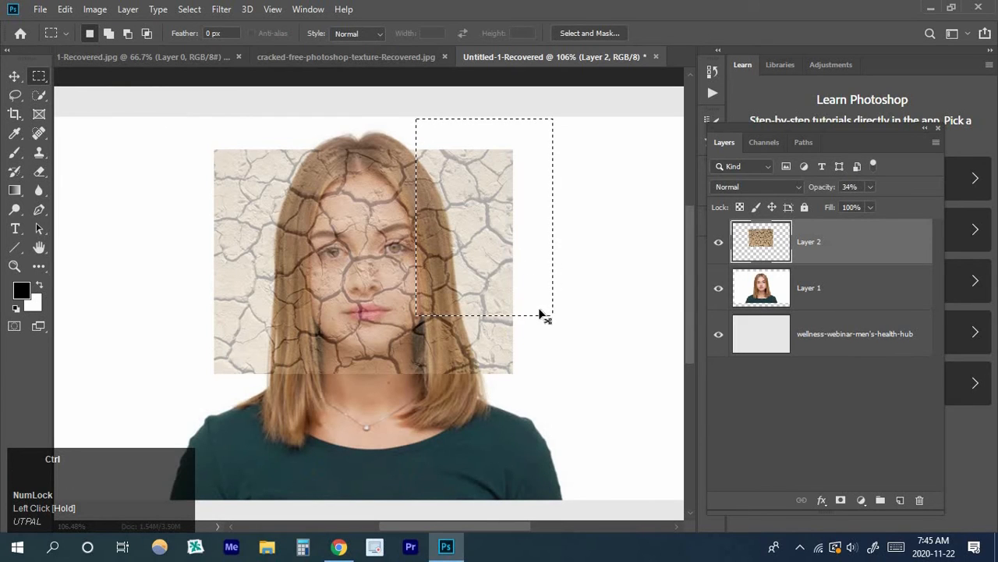
{"action": "key", "text": "ctrl+d"}
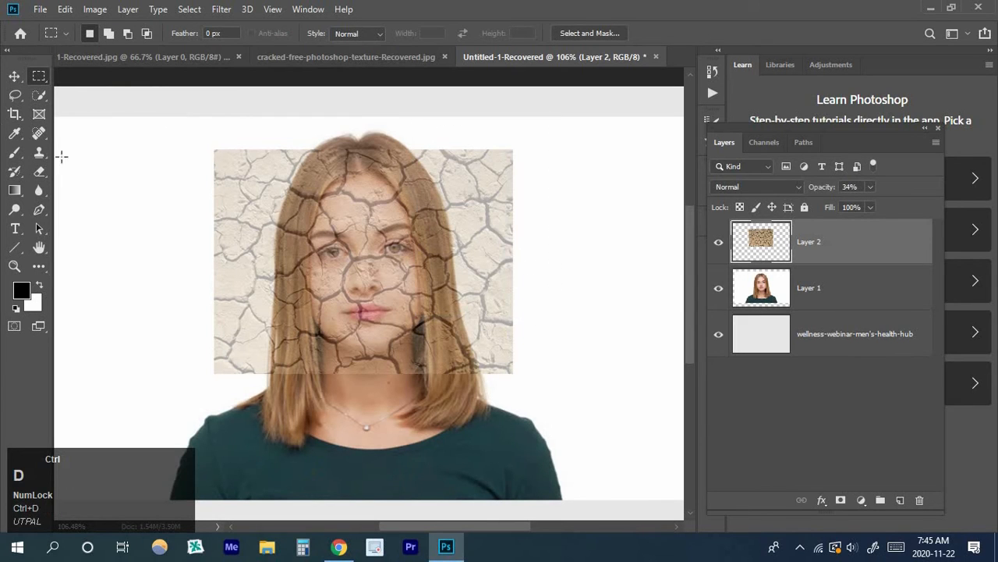
{"action": "right_click", "coordinate": [15, 115]}
{"action": "left_click", "coordinate": [78, 129]}
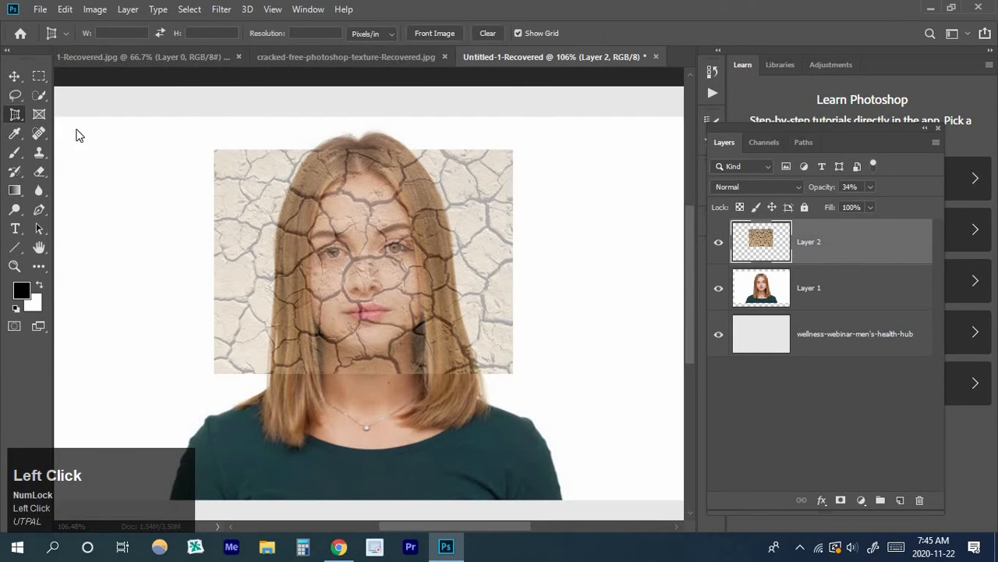
{"action": "left_click", "coordinate": [418, 146]}
{"action": "left_click", "coordinate": [475, 363]}
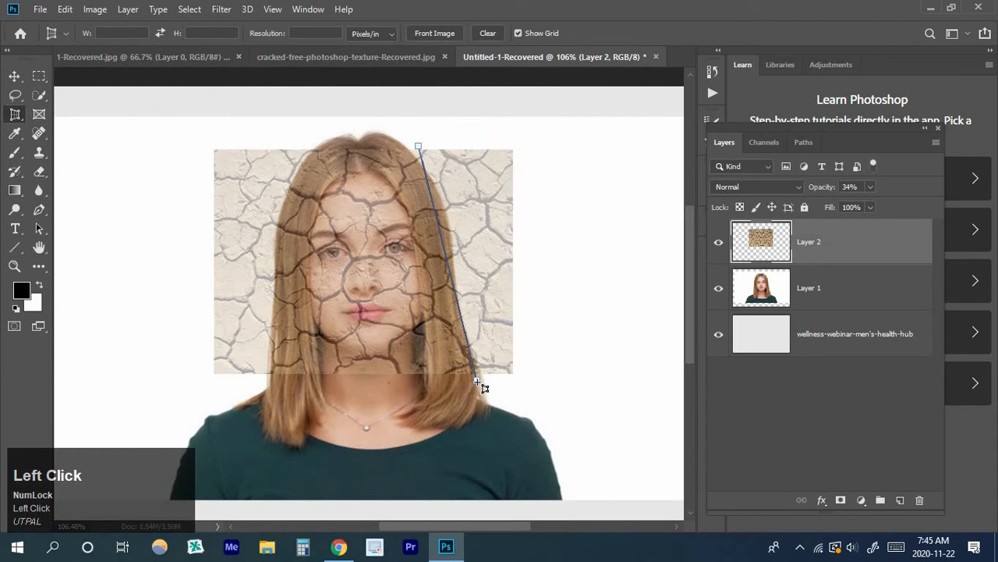
{"action": "left_click", "coordinate": [478, 380]}
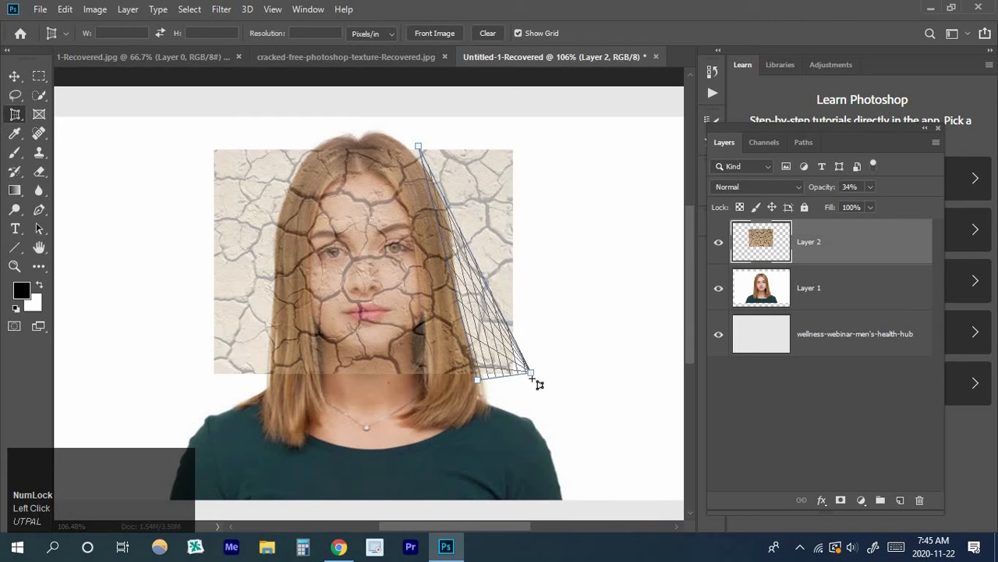
{"action": "key", "text": "ctrl+z"}
{"action": "scroll", "coordinate": [483, 152], "scroll_direction": "up", "scroll_amount": 2}
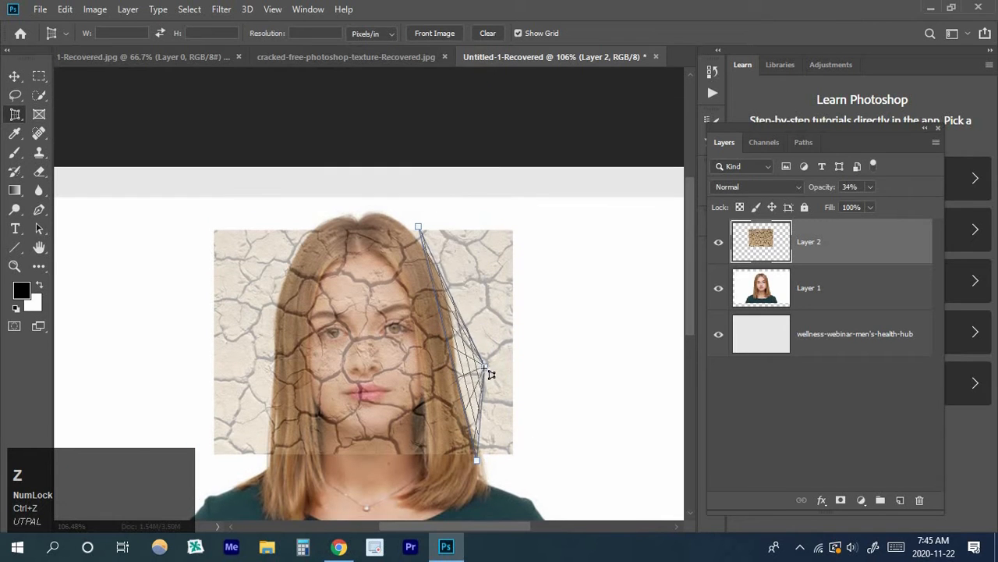
{"action": "left_click", "coordinate": [484, 367]}
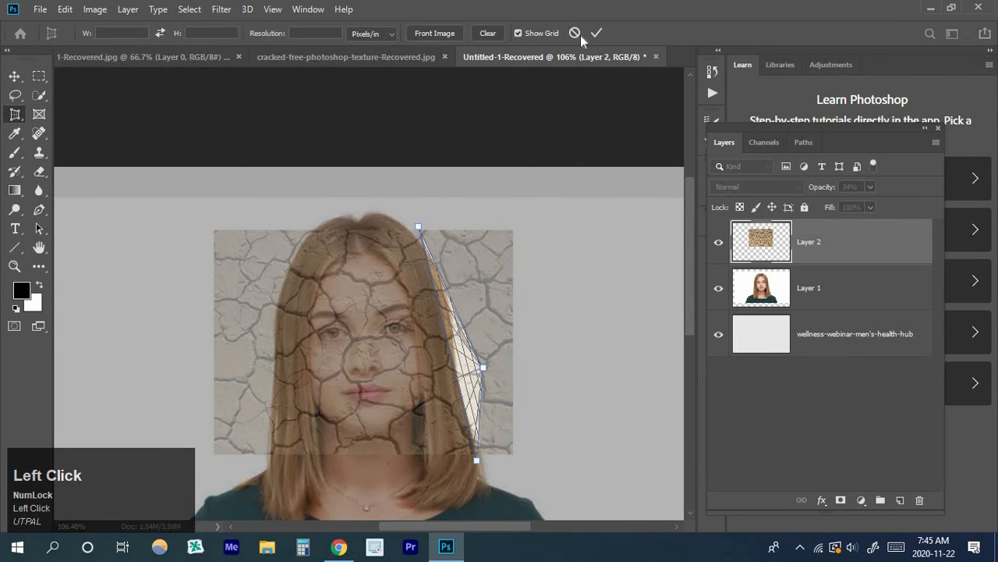
{"action": "left_click", "coordinate": [579, 34]}
Switch to the Polygonal Lasso Tool for trimming the cracked texture on Layer 2.
{"action": "right_click", "coordinate": [14, 117]}
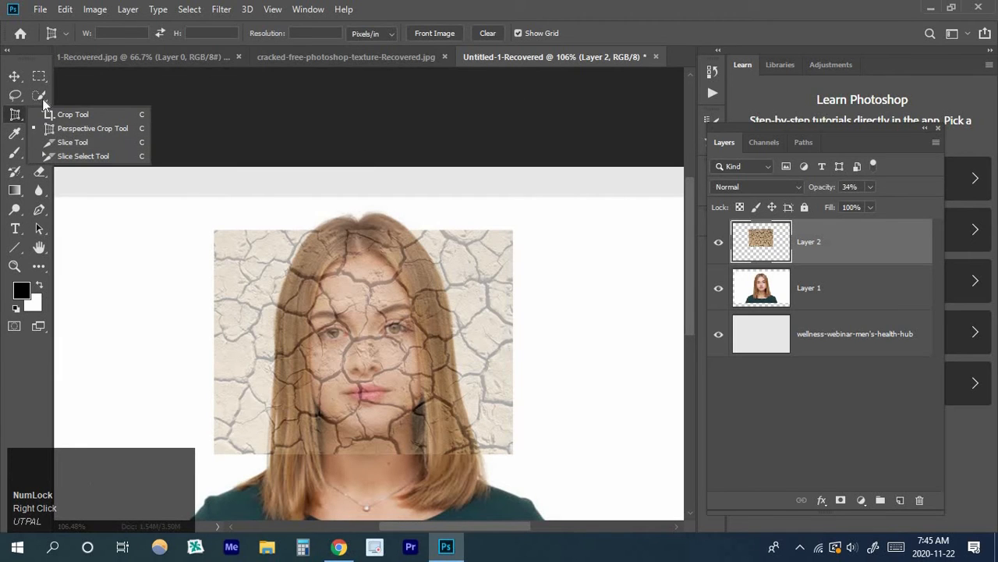
{"action": "right_click", "coordinate": [18, 96]}
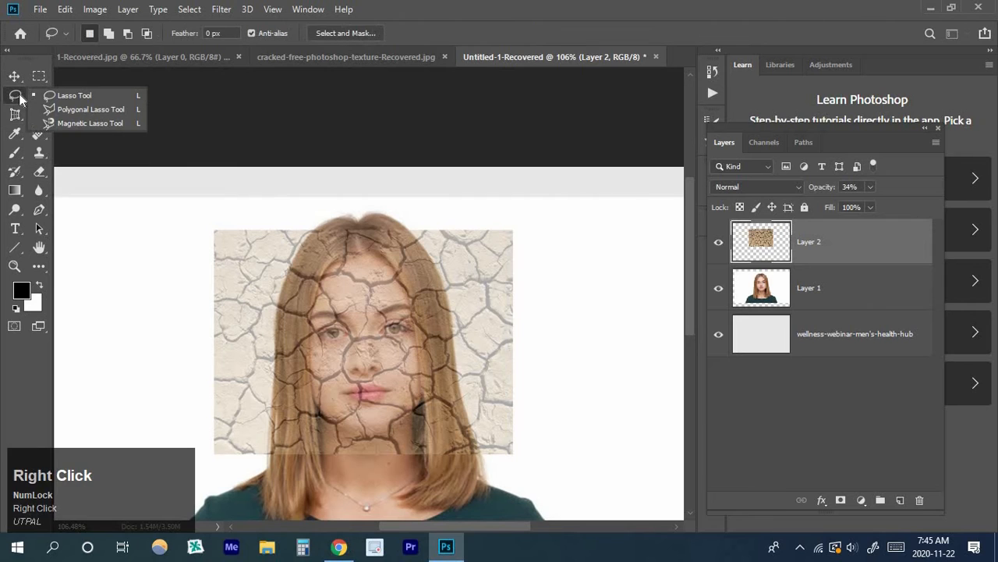
{"action": "left_click", "coordinate": [66, 109]}
{"action": "scroll", "coordinate": [449, 316], "scroll_direction": "down", "scroll_amount": 1}
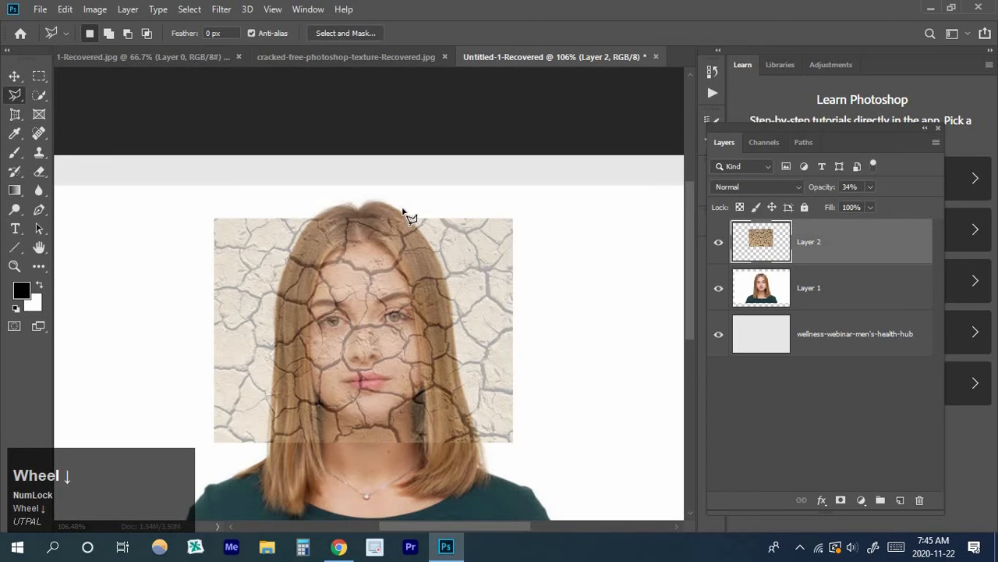
{"action": "left_click", "coordinate": [403, 209]}
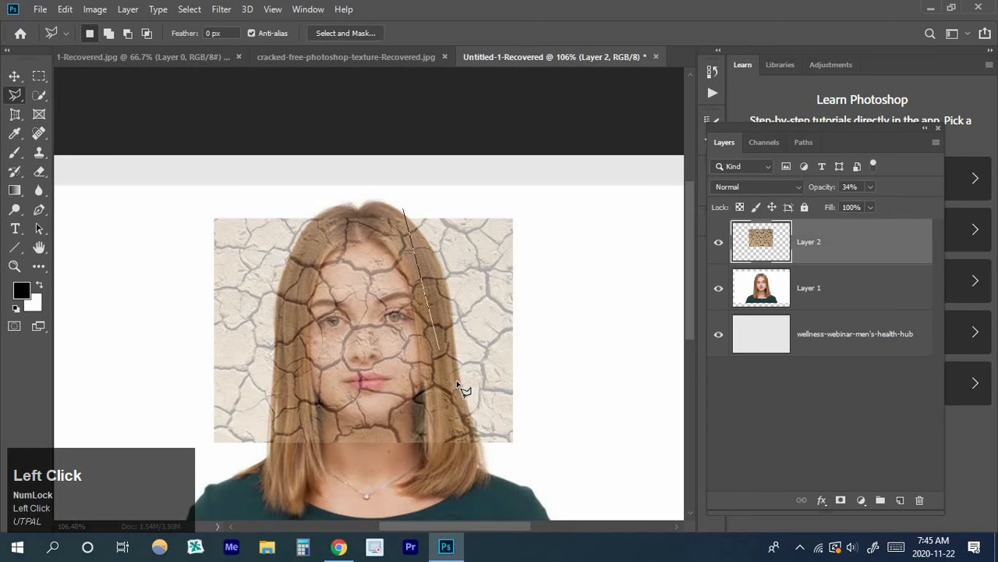
{"action": "left_click", "coordinate": [484, 456]}
{"action": "left_click", "coordinate": [544, 453]}
{"action": "left_click", "coordinate": [532, 207]}
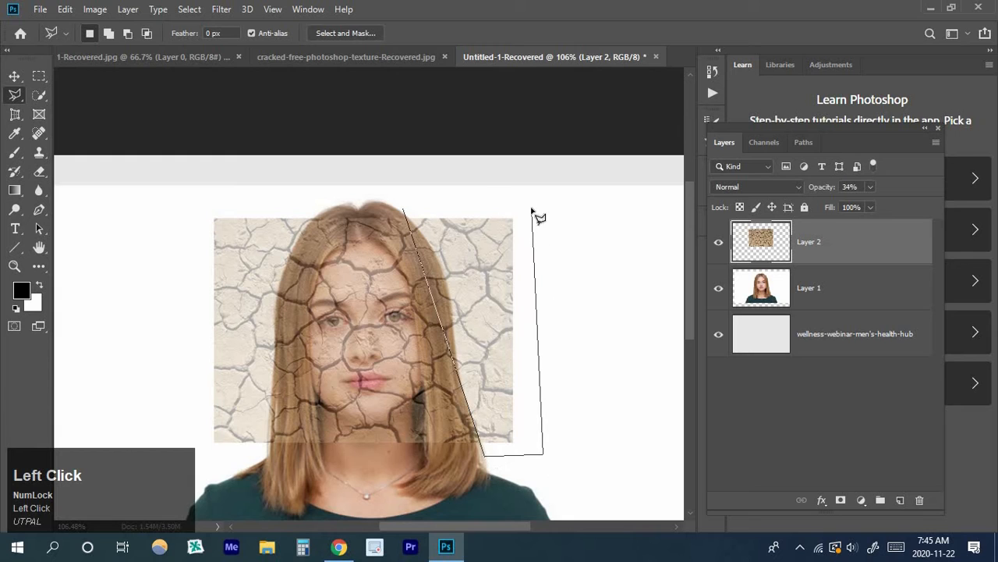
Outline the cracked texture outside the right-hand side of the face with straight lasso segments, delete it and deselect.
{"action": "double_click", "coordinate": [402, 210]}
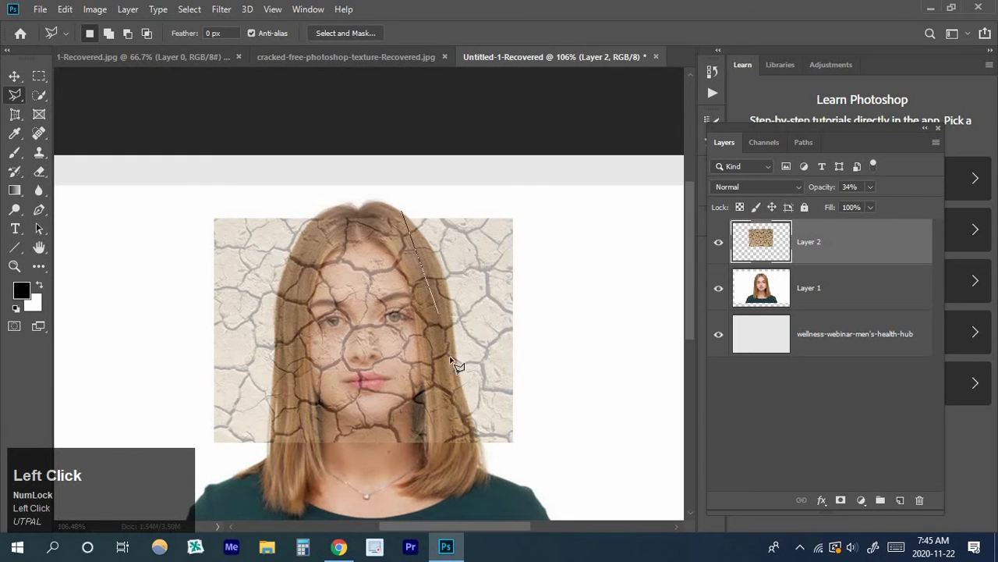
{"action": "left_click", "coordinate": [482, 453]}
{"action": "left_click", "coordinate": [543, 453]}
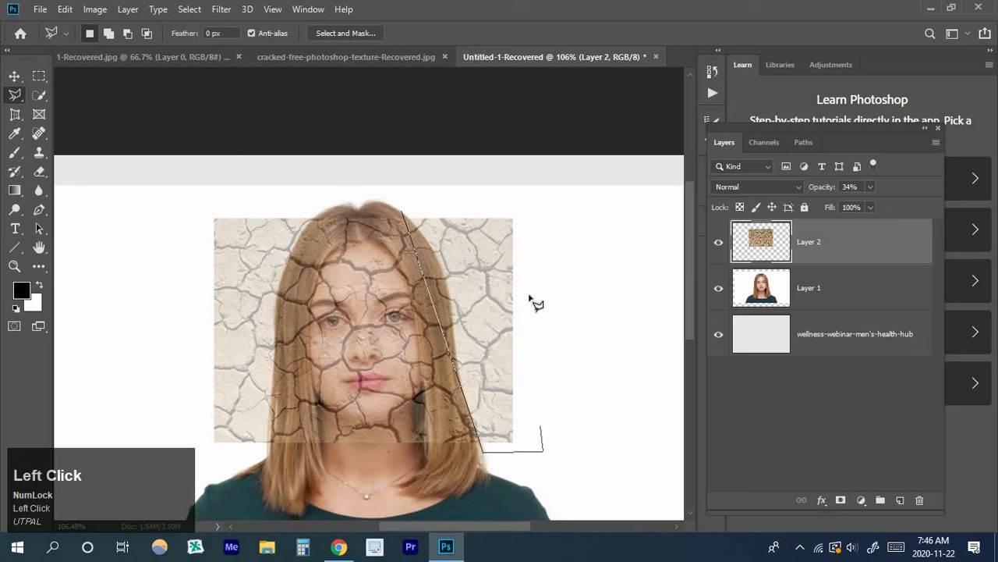
{"action": "left_click", "coordinate": [518, 198]}
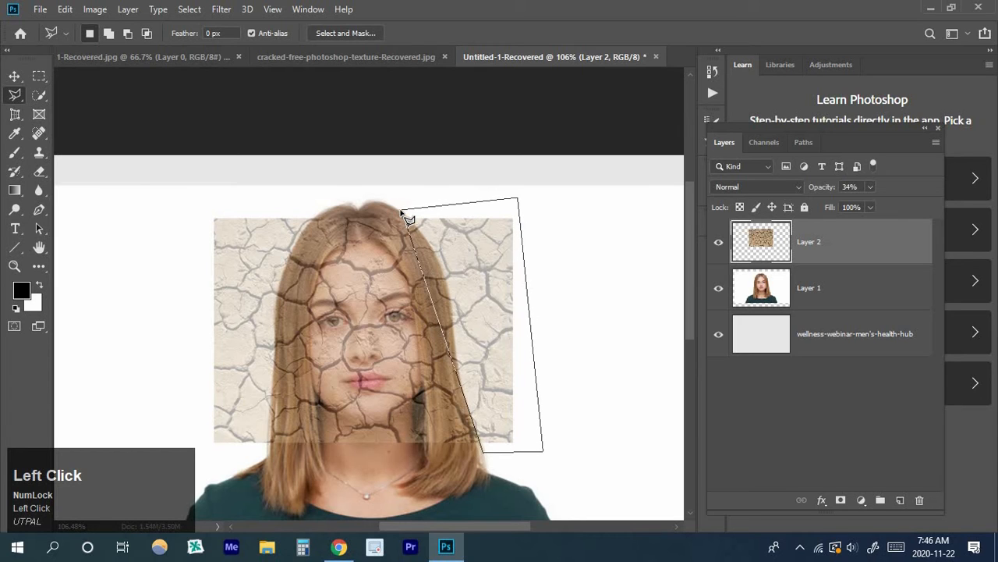
{"action": "left_click", "coordinate": [402, 210]}
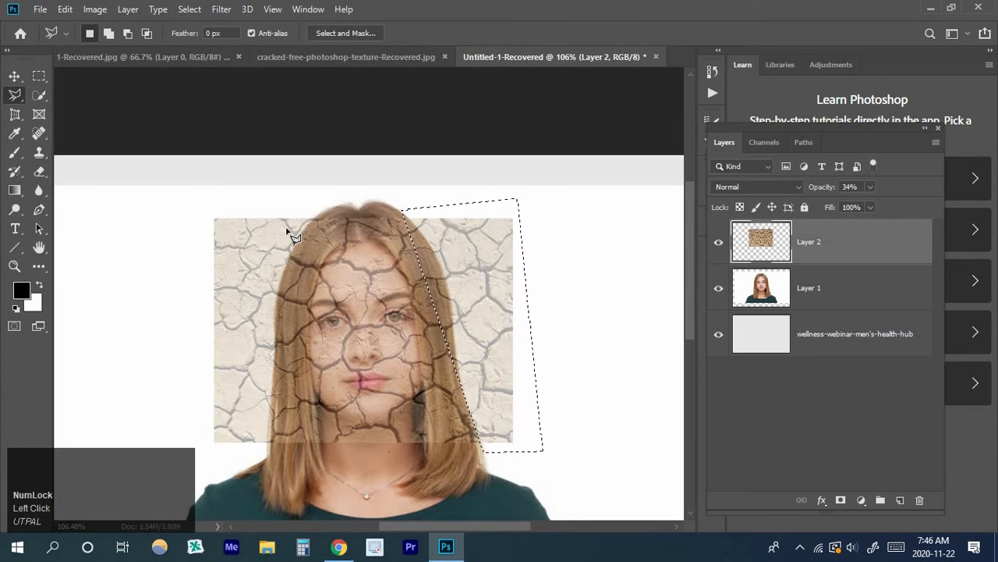
{"action": "key", "text": "Delete"}
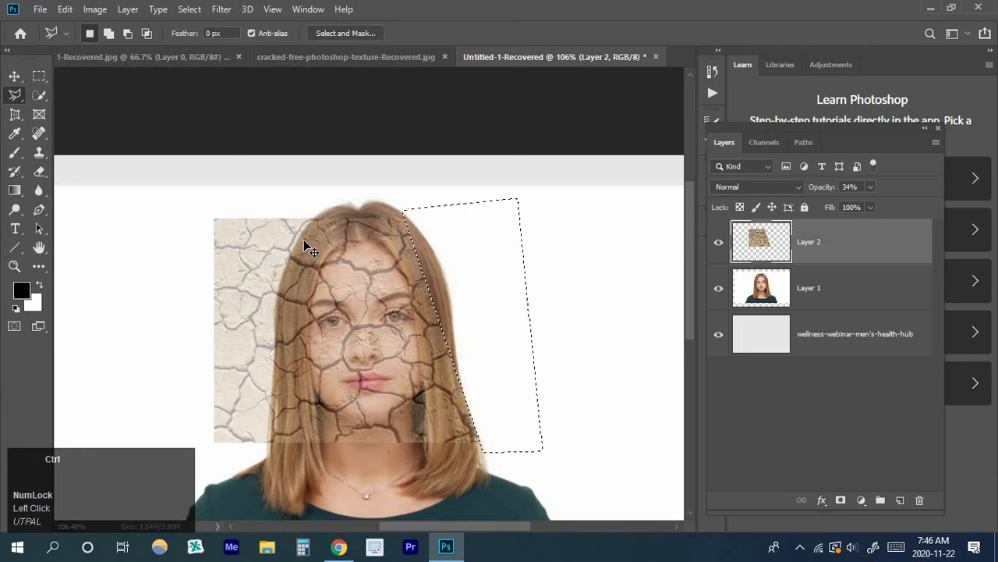
{"action": "key", "text": "ctrl+d"}
Outline the cracked texture outside the left-hand side of the face with straight lasso segments, delete it and deselect.
{"action": "left_click", "coordinate": [318, 207]}
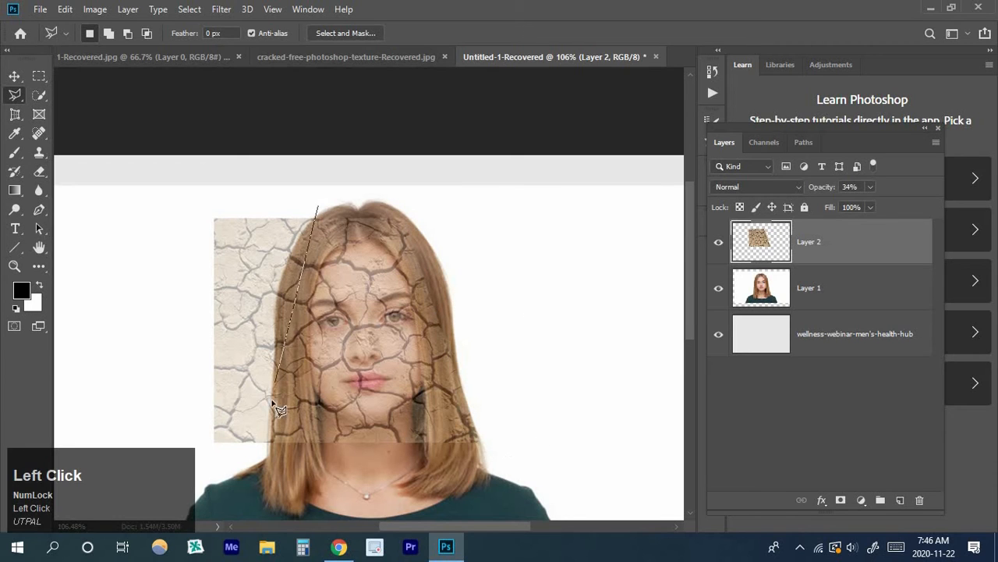
{"action": "left_click", "coordinate": [271, 453]}
{"action": "left_click", "coordinate": [195, 451]}
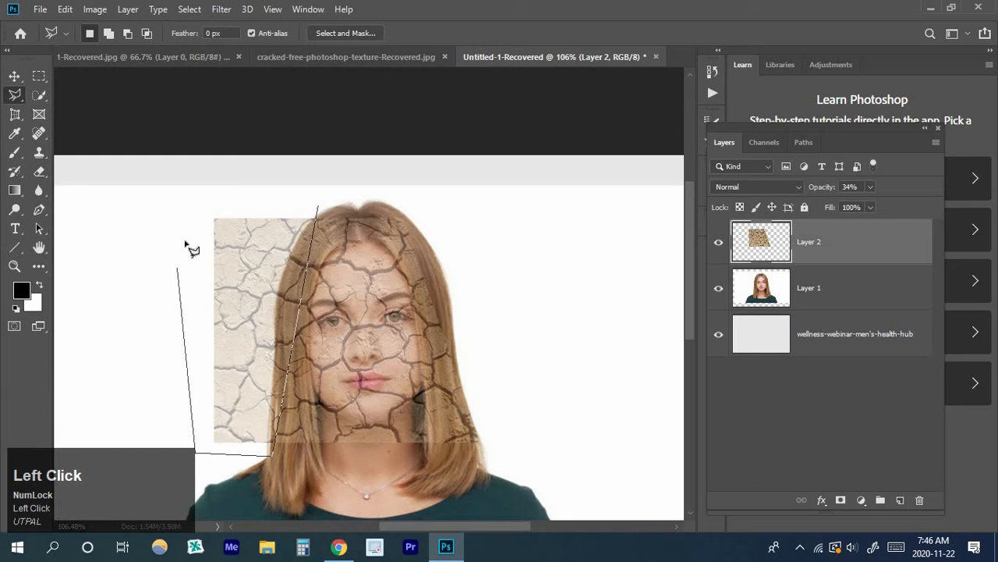
{"action": "left_click", "coordinate": [206, 193]}
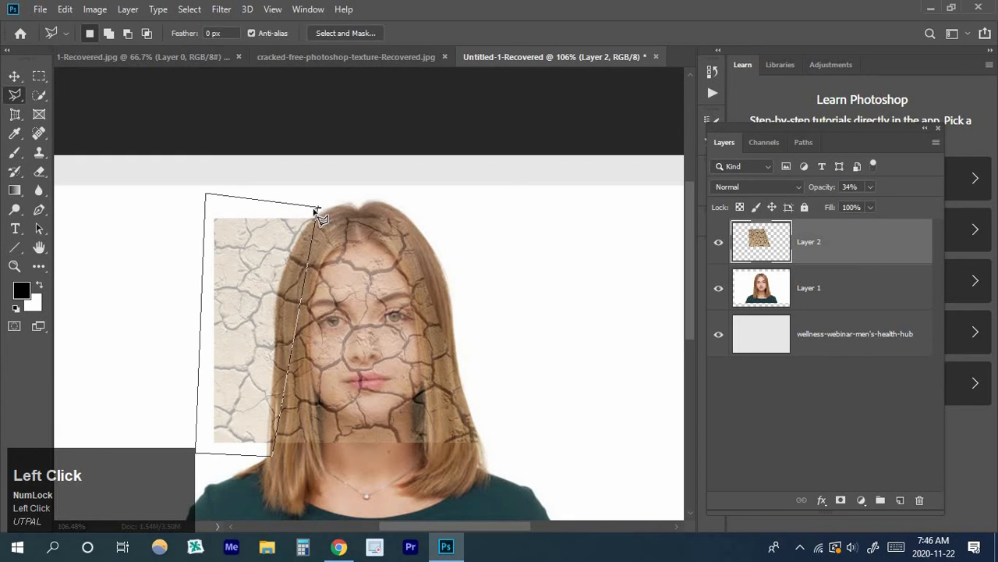
{"action": "left_click", "coordinate": [316, 209]}
{"action": "key", "text": "Delete"}
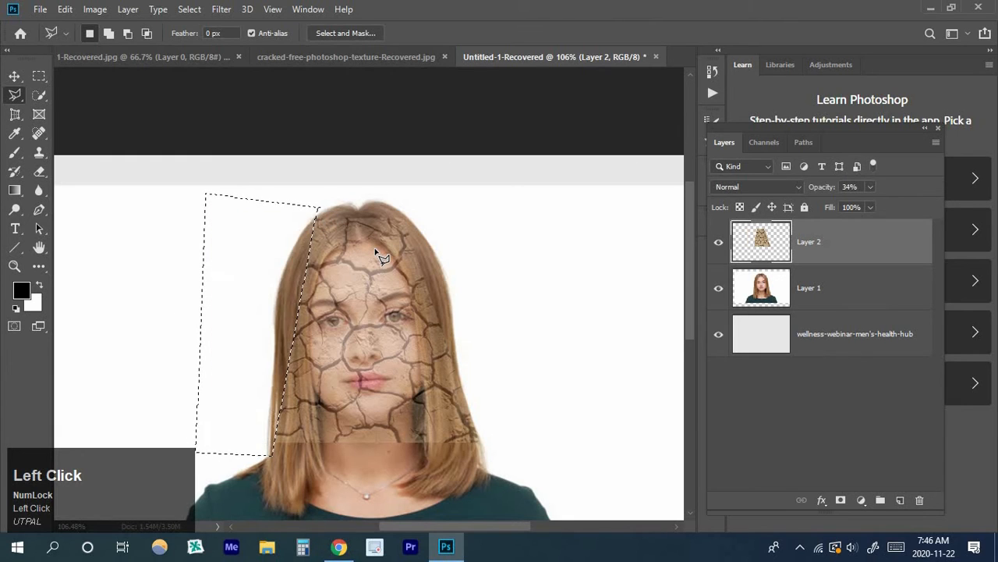
{"action": "key", "text": "ctrl+d"}
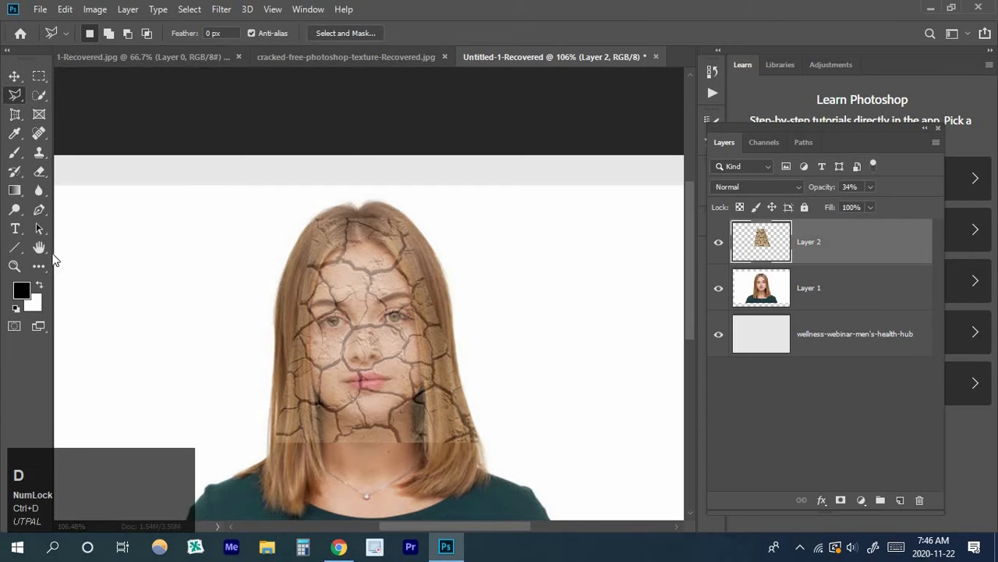
Set Layer 2's opacity to 54% and start warping the texture, pulling both lower corners in to the jawline.
{"action": "left_click_drag", "start_coordinate": [811, 190], "coordinate": [827, 189]}
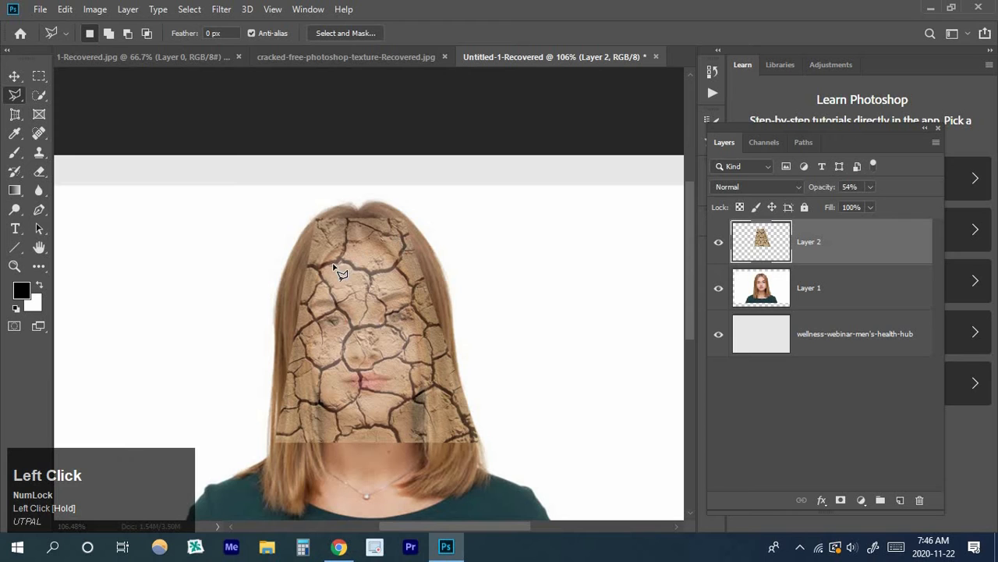
{"action": "left_click", "coordinate": [65, 9]}
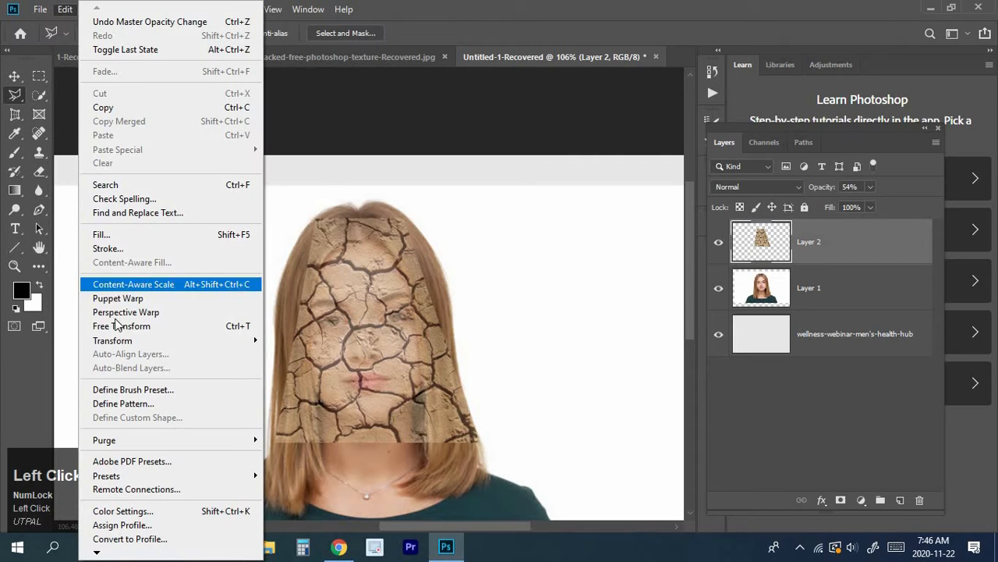
{"action": "mouse_move", "coordinate": [193, 341]}
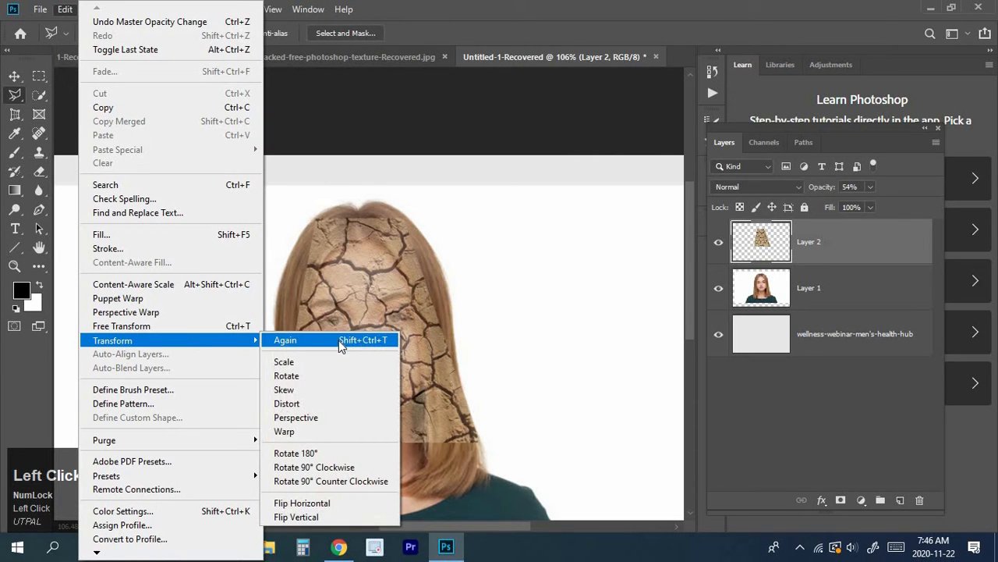
{"action": "left_click", "coordinate": [294, 438]}
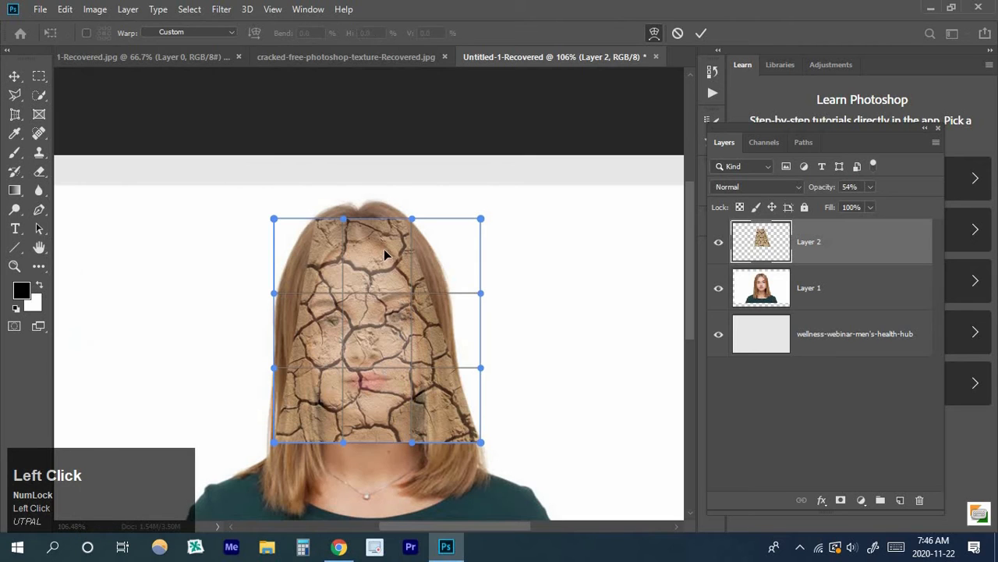
{"action": "left_click", "coordinate": [460, 438]}
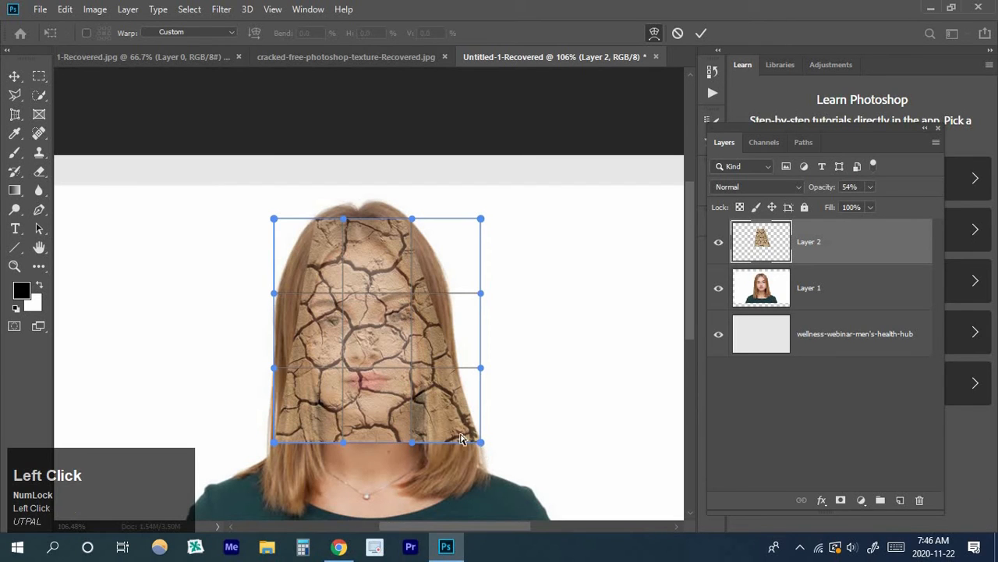
{"action": "left_click_drag", "start_coordinate": [460, 439], "coordinate": [426, 406]}
{"action": "left_click_drag", "start_coordinate": [273, 446], "coordinate": [288, 398]}
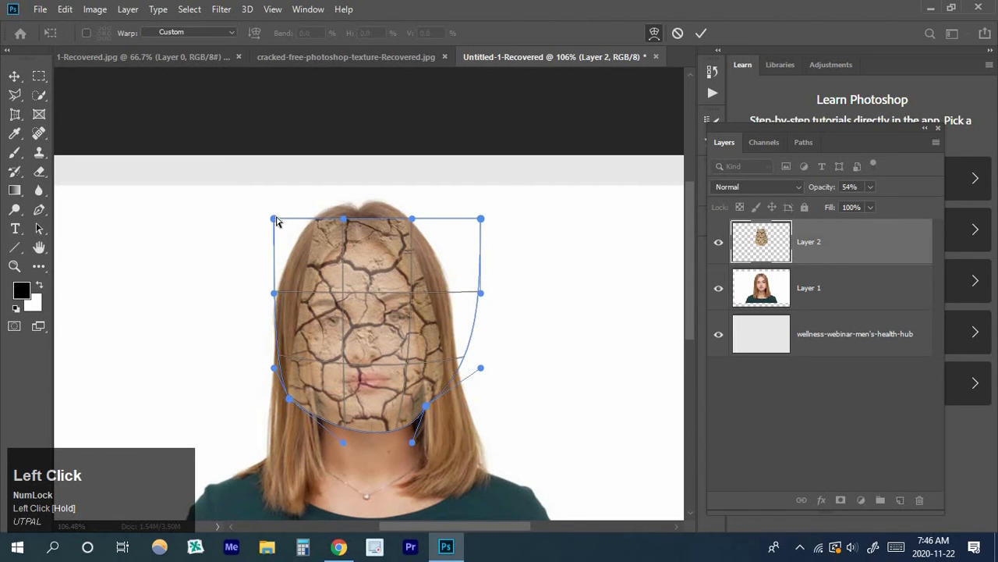
Pull the warp's upper corners and its forehead and chin edges inward to fit the face, and apply the warp.
{"action": "left_click_drag", "start_coordinate": [274, 219], "coordinate": [325, 244]}
{"action": "left_click_drag", "start_coordinate": [478, 218], "coordinate": [450, 269]}
{"action": "left_click_drag", "start_coordinate": [371, 231], "coordinate": [368, 243]}
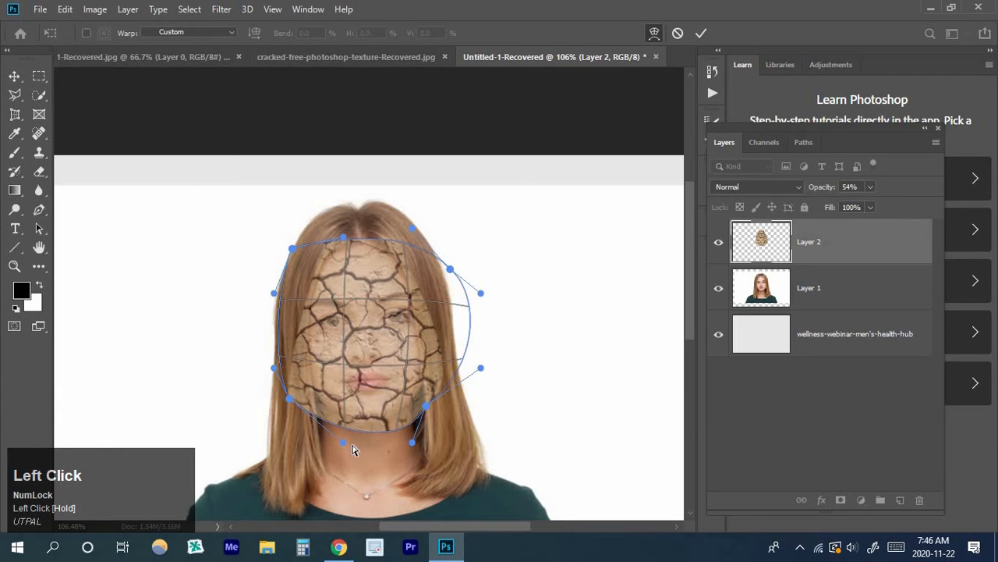
{"action": "left_click_drag", "start_coordinate": [372, 435], "coordinate": [401, 416]}
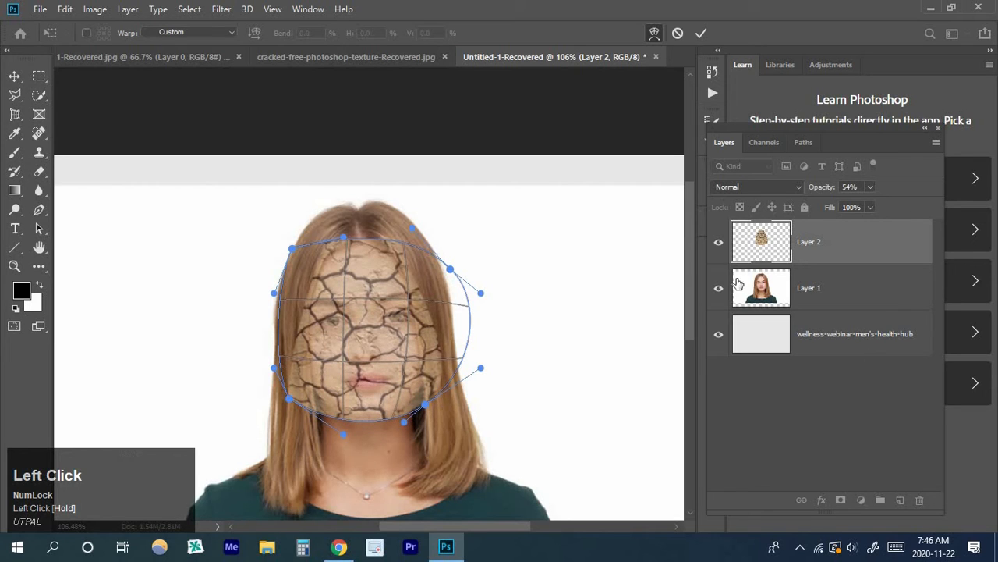
{"action": "left_click", "coordinate": [702, 34]}
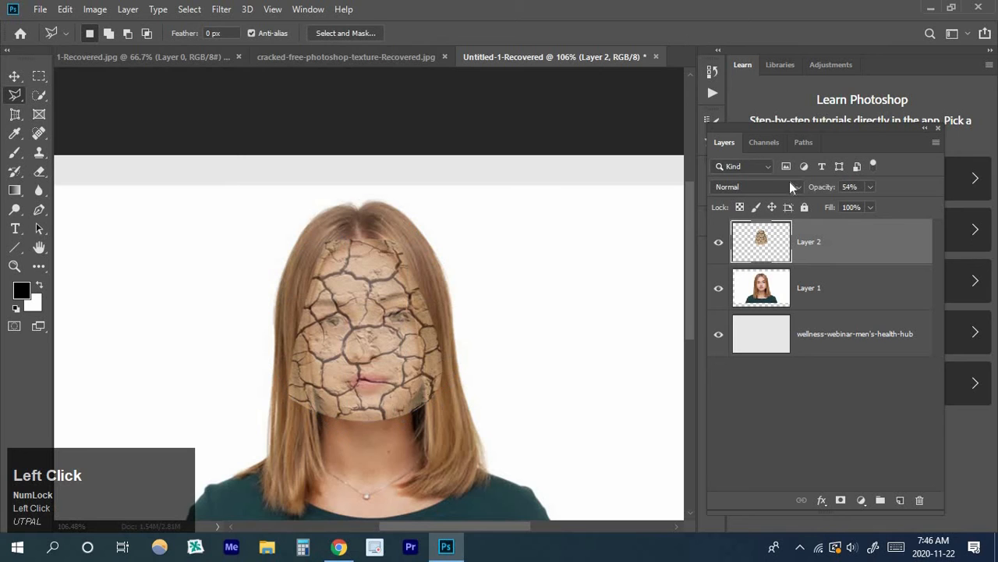
Set Layer 2's opacity to 100% and its blend mode to Multiply.
{"action": "left_click_drag", "start_coordinate": [814, 189], "coordinate": [856, 189]}
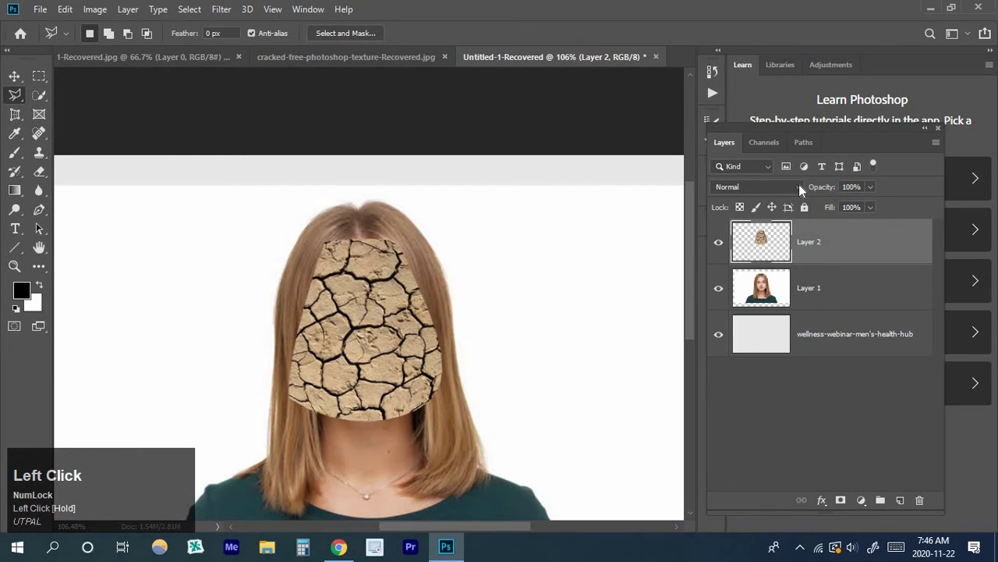
{"action": "left_click", "coordinate": [797, 187]}
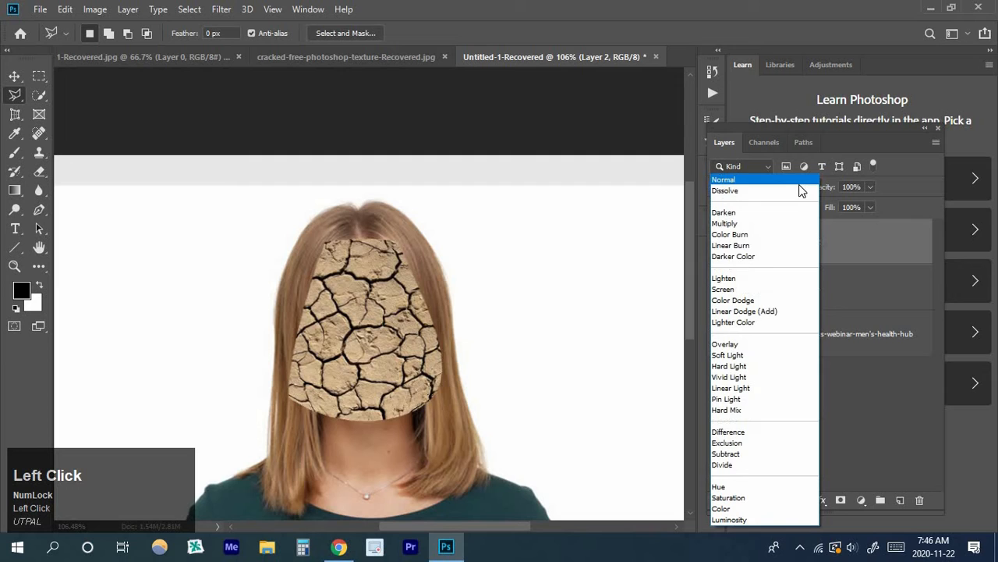
{"action": "left_click", "coordinate": [746, 223]}
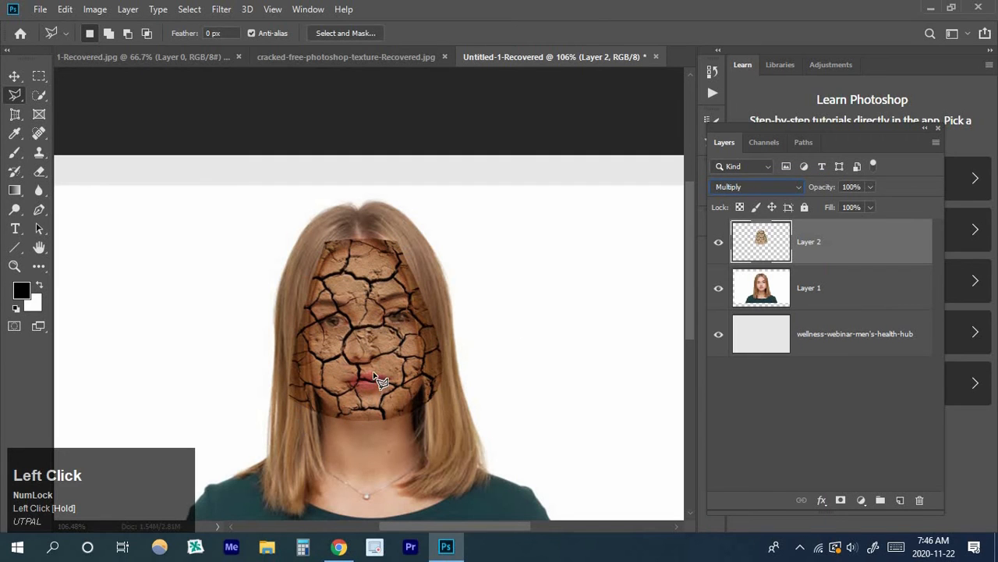
Add a Levels adjustment clipped to the texture layer, with the midtone input at 2.01 and the white input at 157.
{"action": "scroll", "coordinate": [357, 337], "scroll_direction": "up", "scroll_amount": 1}
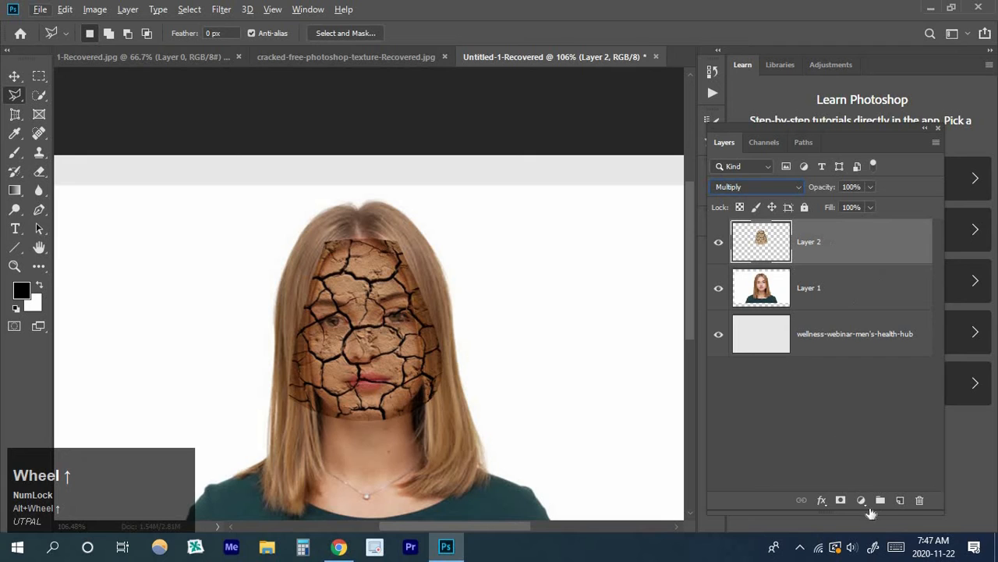
{"action": "left_click", "coordinate": [862, 501]}
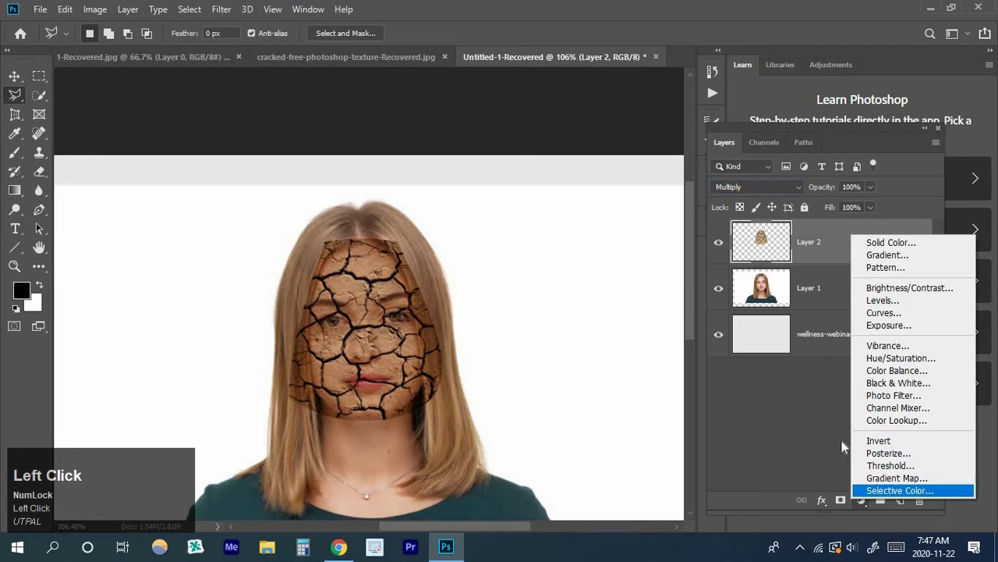
{"action": "left_click", "coordinate": [874, 300]}
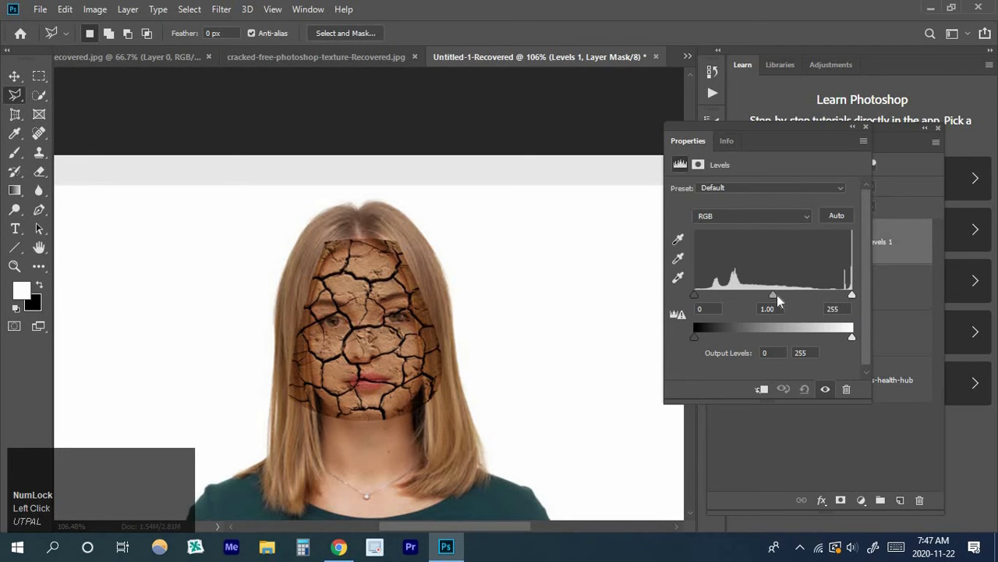
{"action": "mouse_move", "coordinate": [776, 294]}
{"action": "left_mouse_down"}
{"action": "mouse_move", "coordinate": [798, 295]}
{"action": "mouse_move", "coordinate": [775, 297]}
{"action": "left_mouse_up"}
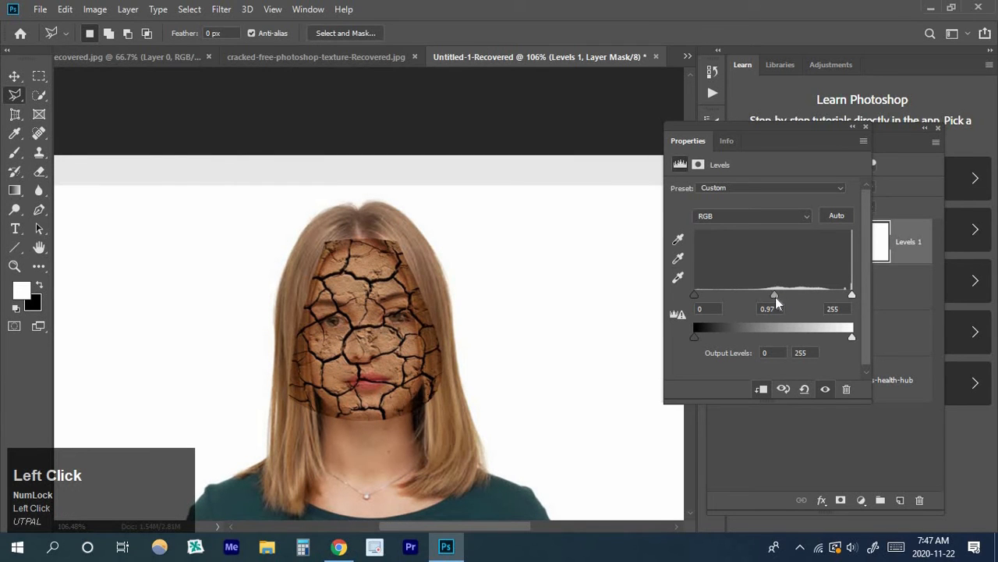
{"action": "left_click_drag", "start_coordinate": [776, 297], "coordinate": [789, 292]}
{"action": "left_click_drag", "start_coordinate": [768, 299], "coordinate": [734, 294]}
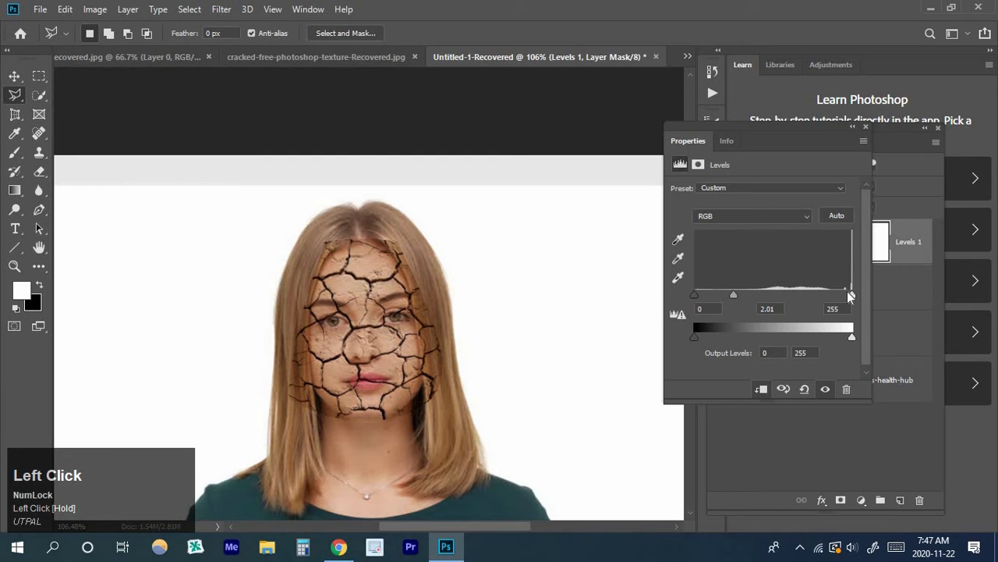
{"action": "left_click_drag", "start_coordinate": [851, 295], "coordinate": [792, 298]}
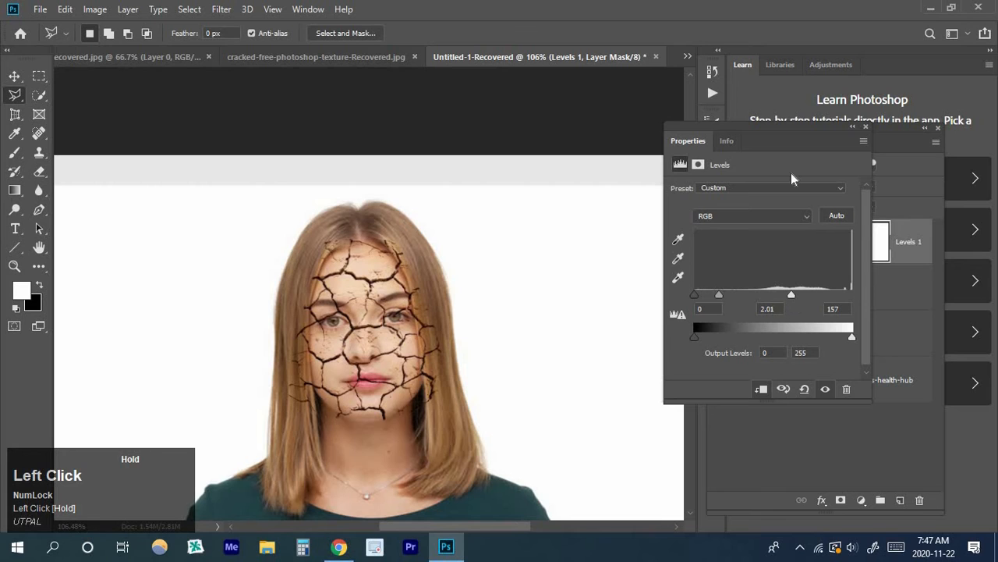
{"action": "left_click", "coordinate": [865, 128]}
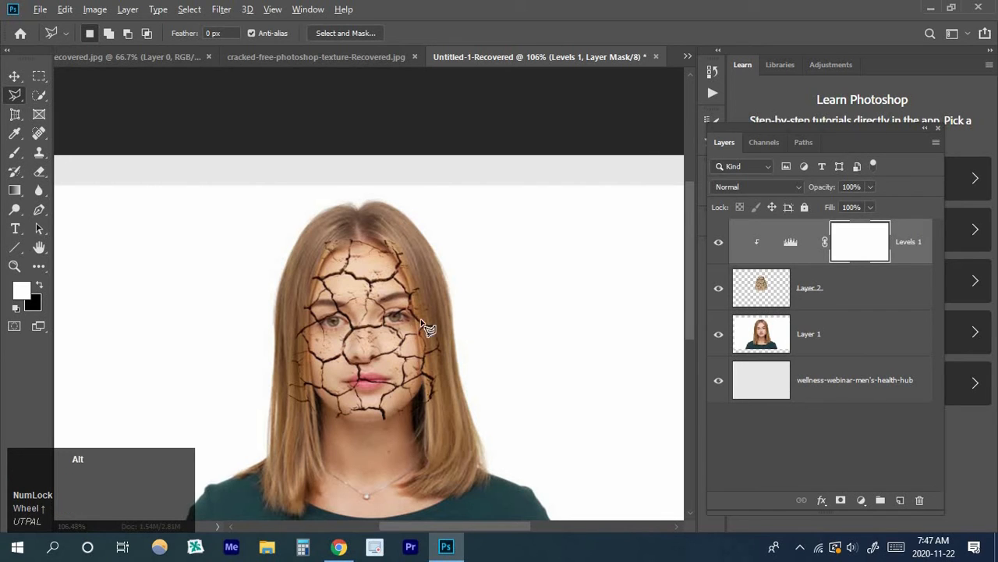
{"action": "scroll", "coordinate": [481, 316], "scroll_direction": "up", "scroll_amount": 2}
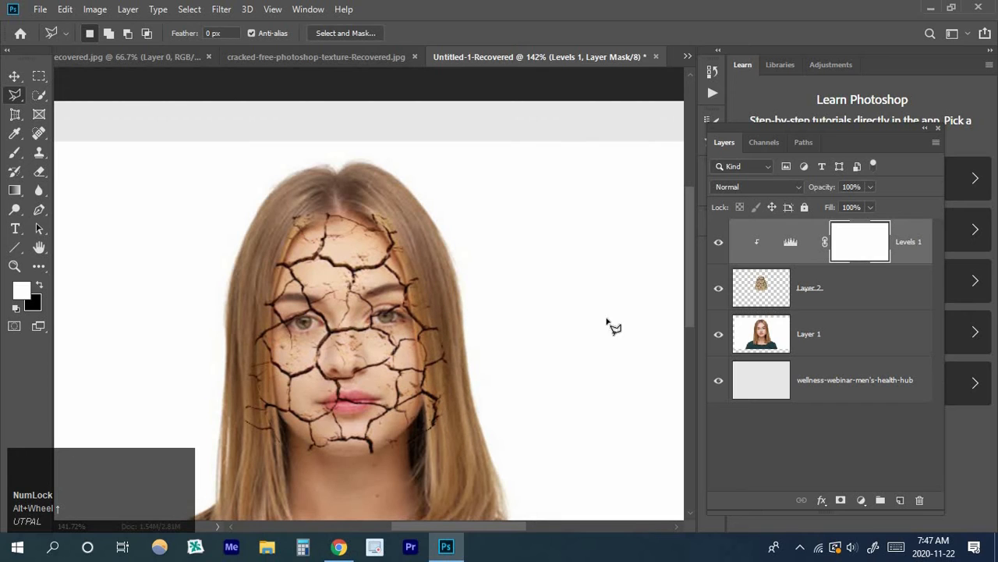
Add a layer mask to Layer 2 and activate the soft round Brush tool.
{"action": "left_click", "coordinate": [763, 300]}
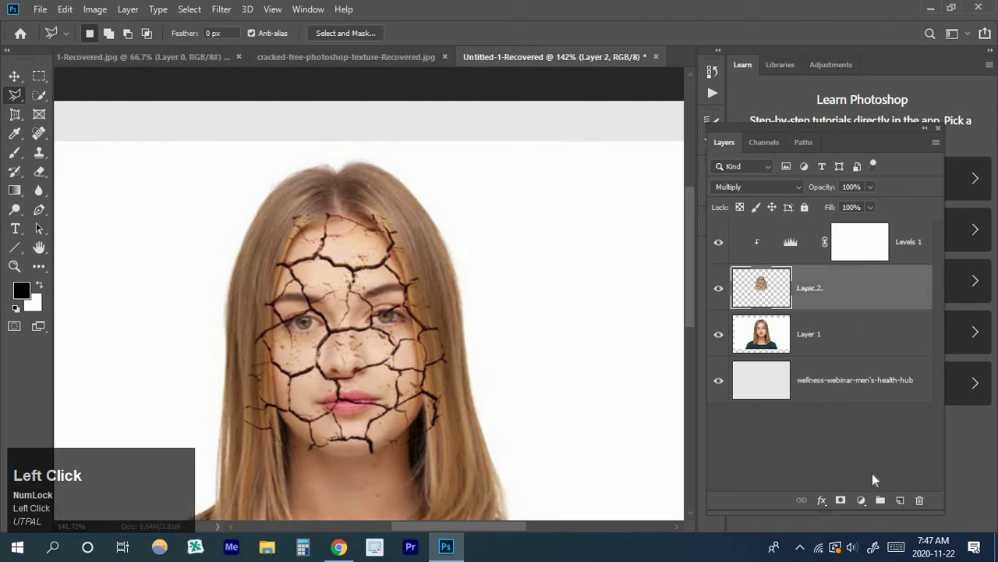
{"action": "left_click", "coordinate": [842, 500]}
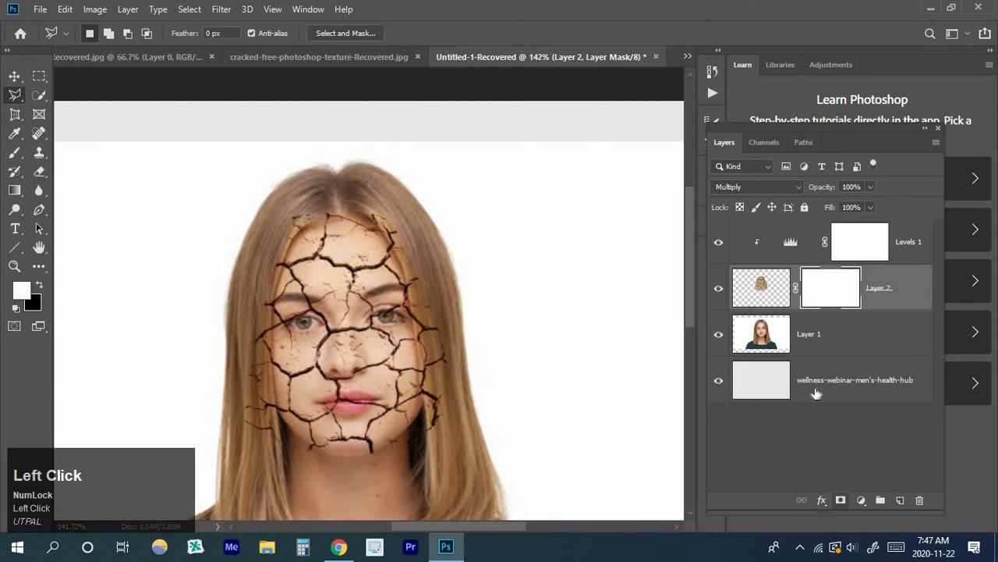
{"action": "left_click", "coordinate": [11, 151]}
{"action": "right_click", "coordinate": [12, 152]}
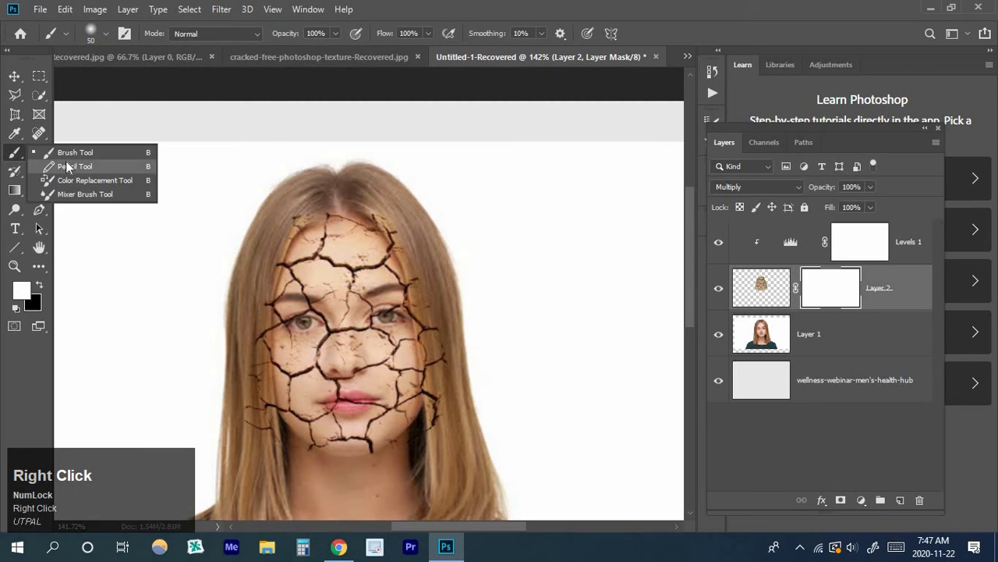
{"action": "left_click", "coordinate": [74, 155]}
{"action": "left_click", "coordinate": [106, 35]}
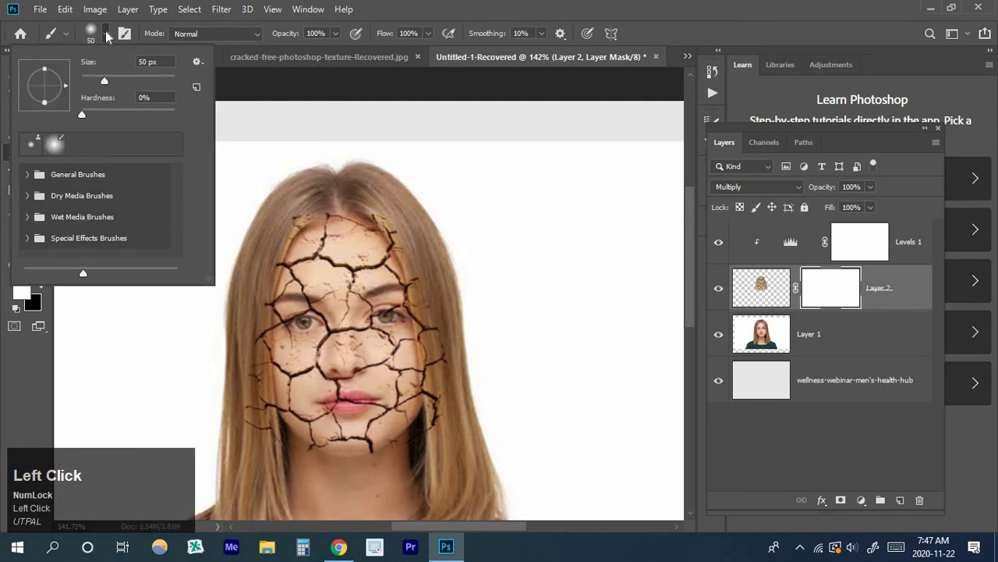
{"action": "left_click", "coordinate": [107, 36]}
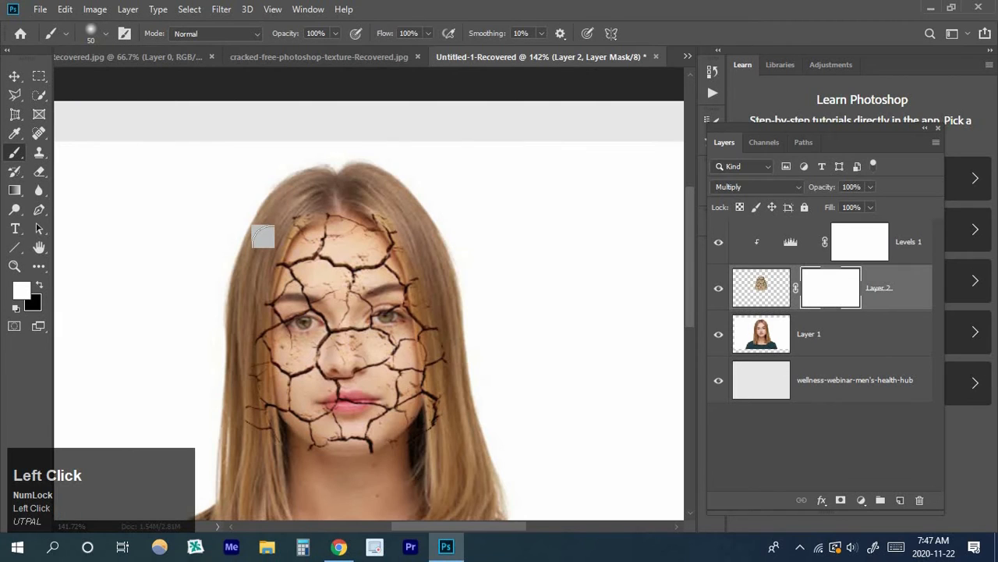
Paint black on Layer 2's mask with a 20 px brush to hide the cracks over the hair on both sides of the face.
{"action": "scroll", "coordinate": [277, 237], "scroll_direction": "up", "scroll_amount": 1}
{"action": "left_click", "coordinate": [17, 310]}
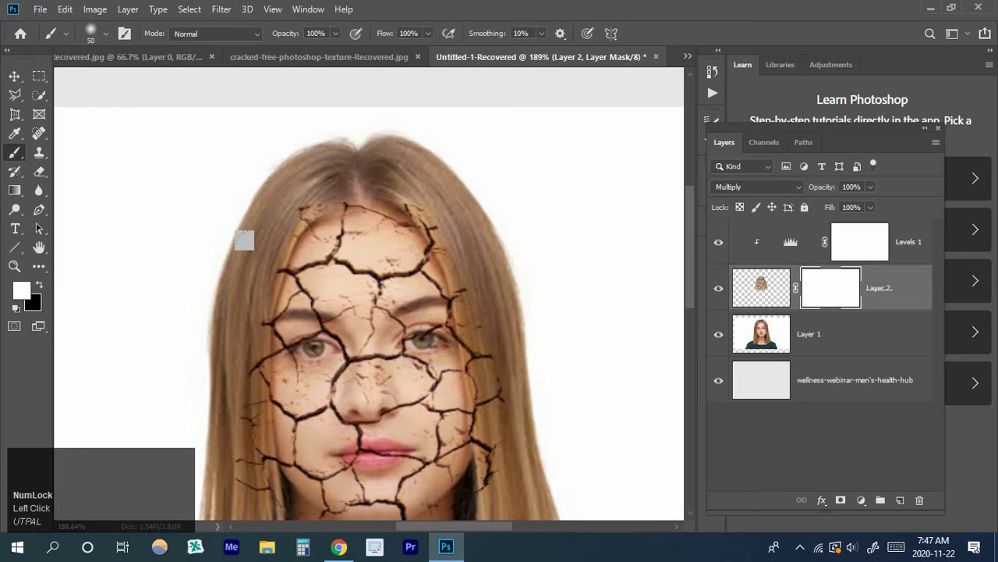
{"action": "key", "text": "x"}
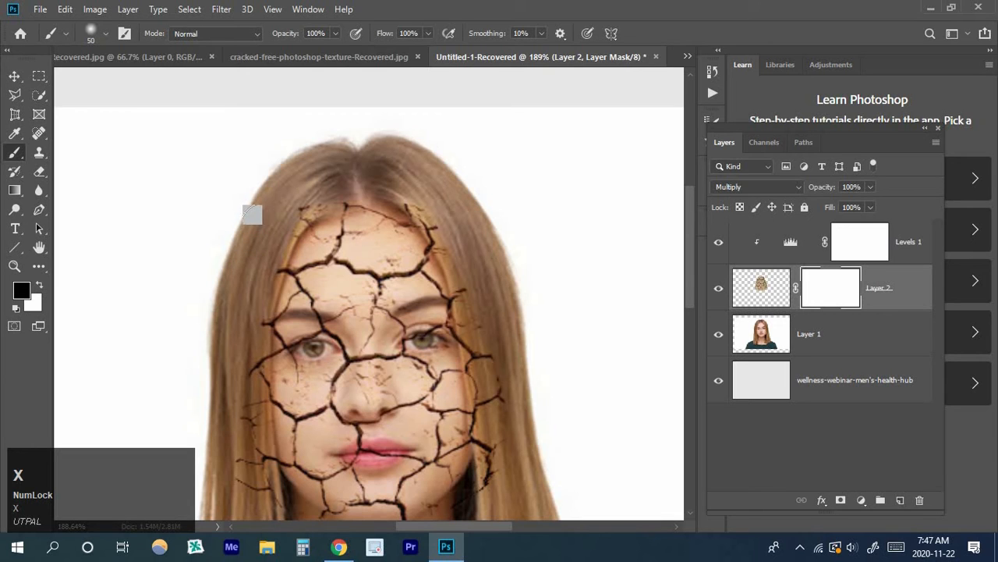
{"action": "key", "text": "bracketleft"}
{"action": "key", "text": "bracketleft"}
{"action": "key", "text": "bracketleft"}
{"action": "key", "text": "bracketleft"}
{"action": "key", "text": "bracketleft"}
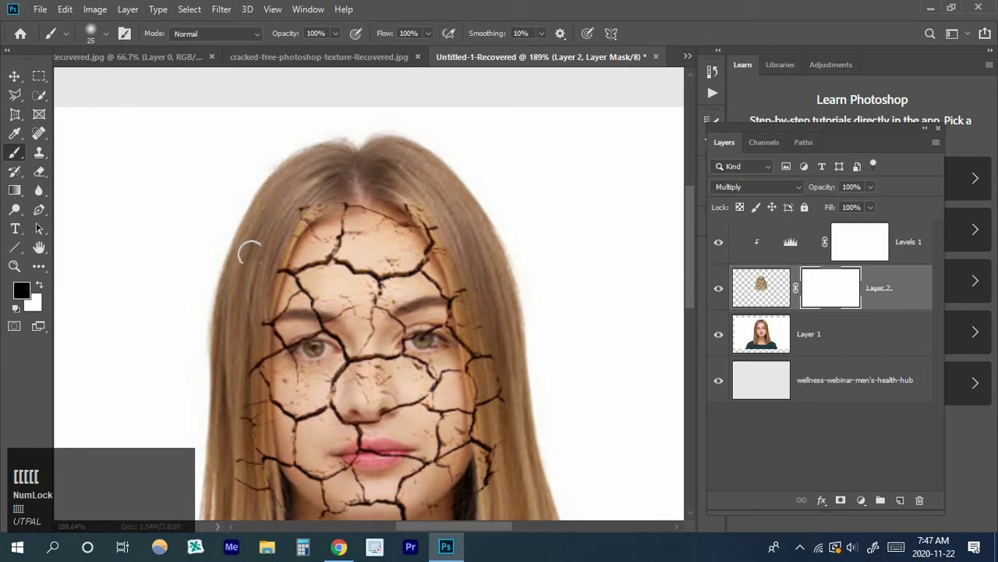
{"action": "scroll", "coordinate": [250, 251], "scroll_direction": "down", "scroll_amount": 1}
{"action": "left_click", "coordinate": [250, 335]}
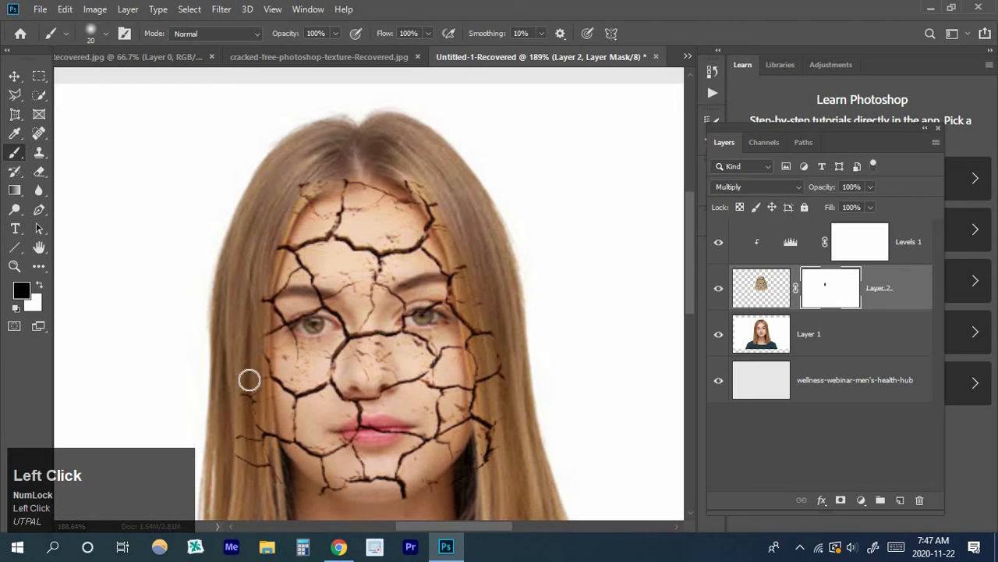
{"action": "mouse_move", "coordinate": [250, 379]}
{"action": "left_mouse_down"}
{"action": "mouse_move", "coordinate": [245, 483]}
{"action": "mouse_move", "coordinate": [261, 480]}
{"action": "mouse_move", "coordinate": [278, 500]}
{"action": "mouse_move", "coordinate": [253, 348]}
{"action": "mouse_move", "coordinate": [257, 426]}
{"action": "left_mouse_up"}
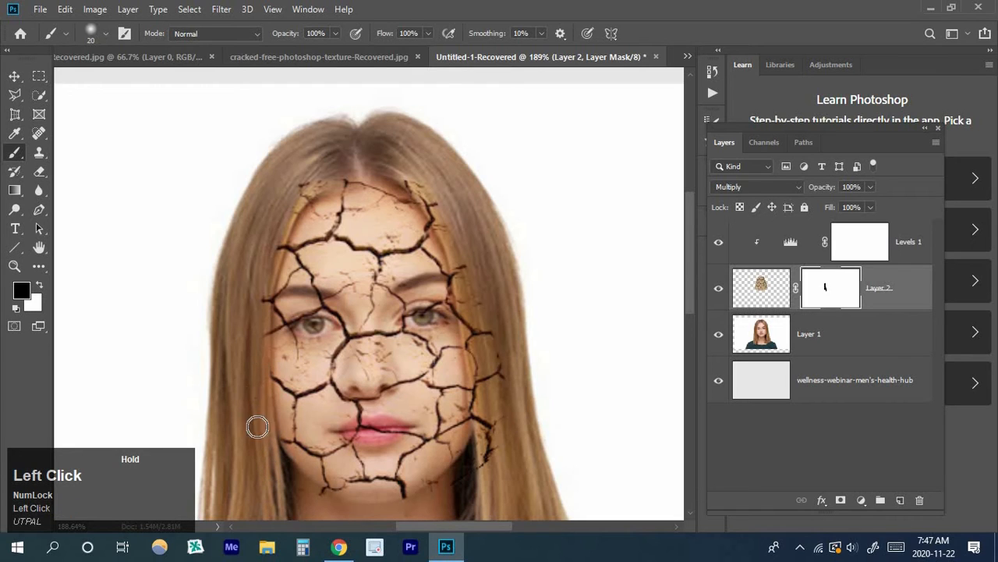
{"action": "mouse_move", "coordinate": [263, 390]}
{"action": "left_mouse_down"}
{"action": "mouse_move", "coordinate": [255, 295]}
{"action": "mouse_move", "coordinate": [261, 364]}
{"action": "mouse_move", "coordinate": [266, 269]}
{"action": "mouse_move", "coordinate": [258, 312]}
{"action": "mouse_move", "coordinate": [276, 238]}
{"action": "mouse_move", "coordinate": [270, 268]}
{"action": "mouse_move", "coordinate": [309, 180]}
{"action": "mouse_move", "coordinate": [284, 230]}
{"action": "mouse_move", "coordinate": [302, 191]}
{"action": "mouse_move", "coordinate": [279, 224]}
{"action": "mouse_move", "coordinate": [282, 206]}
{"action": "mouse_move", "coordinate": [359, 178]}
{"action": "mouse_move", "coordinate": [304, 185]}
{"action": "mouse_move", "coordinate": [422, 195]}
{"action": "mouse_move", "coordinate": [388, 180]}
{"action": "mouse_move", "coordinate": [427, 202]}
{"action": "mouse_move", "coordinate": [403, 174]}
{"action": "mouse_move", "coordinate": [455, 247]}
{"action": "mouse_move", "coordinate": [447, 227]}
{"action": "mouse_move", "coordinate": [434, 208]}
{"action": "mouse_move", "coordinate": [476, 309]}
{"action": "mouse_move", "coordinate": [458, 272]}
{"action": "mouse_move", "coordinate": [484, 402]}
{"action": "mouse_move", "coordinate": [482, 366]}
{"action": "mouse_move", "coordinate": [482, 403]}
{"action": "mouse_move", "coordinate": [472, 382]}
{"action": "mouse_move", "coordinate": [478, 445]}
{"action": "mouse_move", "coordinate": [494, 424]}
{"action": "mouse_move", "coordinate": [496, 472]}
{"action": "mouse_move", "coordinate": [493, 446]}
{"action": "mouse_move", "coordinate": [485, 453]}
{"action": "mouse_move", "coordinate": [484, 372]}
{"action": "mouse_move", "coordinate": [495, 383]}
{"action": "mouse_move", "coordinate": [486, 339]}
{"action": "mouse_move", "coordinate": [503, 388]}
{"action": "mouse_move", "coordinate": [477, 311]}
{"action": "mouse_move", "coordinate": [454, 350]}
{"action": "mouse_move", "coordinate": [404, 391]}
{"action": "mouse_move", "coordinate": [486, 326]}
{"action": "mouse_move", "coordinate": [485, 343]}
{"action": "mouse_move", "coordinate": [426, 424]}
{"action": "mouse_move", "coordinate": [395, 385]}
{"action": "left_mouse_up"}
{"action": "scroll", "coordinate": [488, 362], "scroll_direction": "down", "scroll_amount": 2}
{"action": "scroll", "coordinate": [488, 361], "scroll_direction": "down", "scroll_amount": 1}
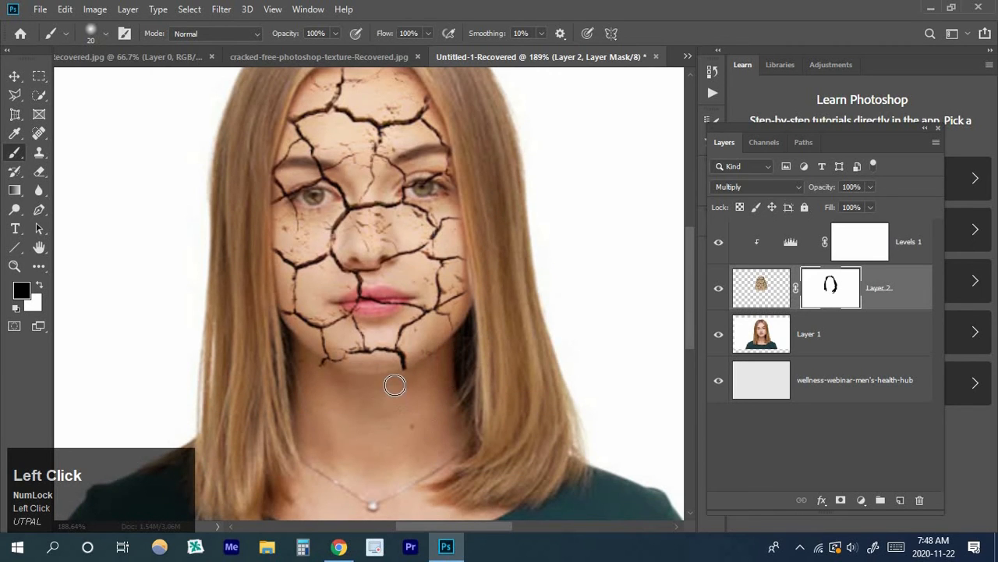
Mask out the crack ends that spill past the chin, jawline and hairline on Layer 2.
{"action": "scroll", "coordinate": [337, 406], "scroll_direction": "up", "scroll_amount": 3, "text": "alt"}
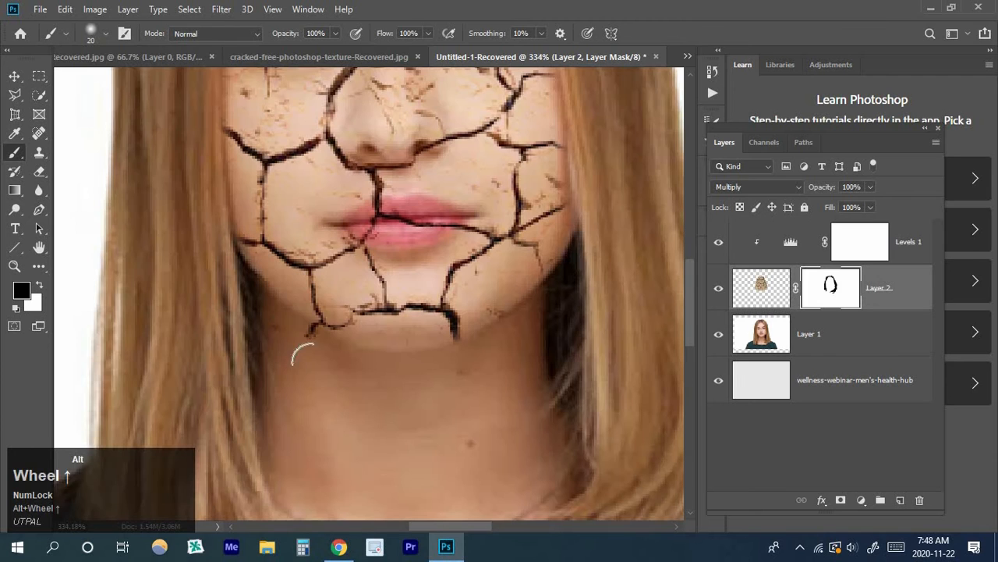
{"action": "mouse_move", "coordinate": [302, 354]}
{"action": "left_mouse_down"}
{"action": "mouse_move", "coordinate": [312, 355]}
{"action": "mouse_move", "coordinate": [285, 325]}
{"action": "mouse_move", "coordinate": [347, 373]}
{"action": "mouse_move", "coordinate": [463, 361]}
{"action": "mouse_move", "coordinate": [468, 348]}
{"action": "mouse_move", "coordinate": [443, 359]}
{"action": "left_mouse_up"}
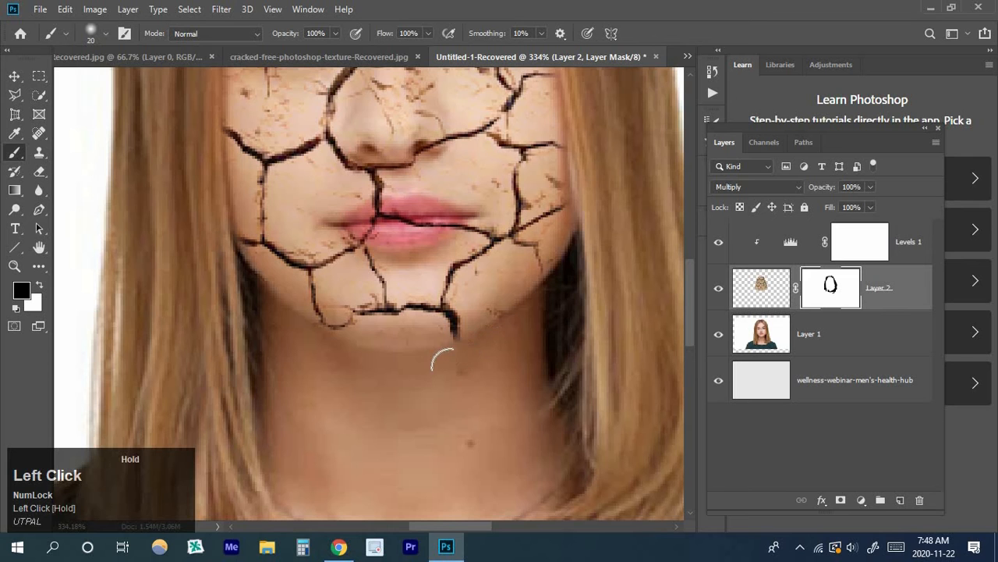
{"action": "scroll", "coordinate": [468, 397], "scroll_direction": "down", "scroll_amount": 4, "text": "alt"}
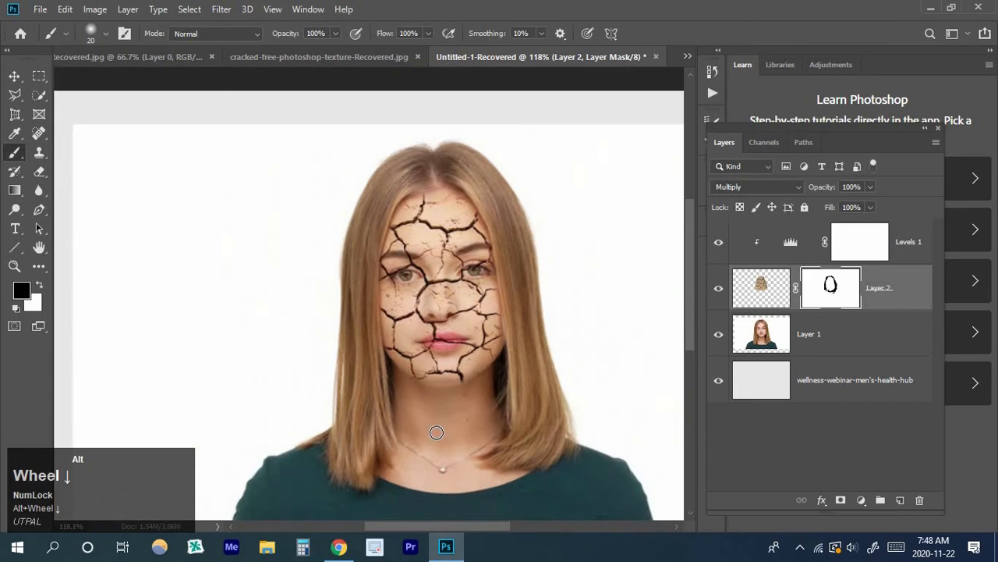
{"action": "scroll", "coordinate": [486, 401], "scroll_direction": "up", "scroll_amount": 1, "text": "alt"}
{"action": "left_click", "coordinate": [507, 357]}
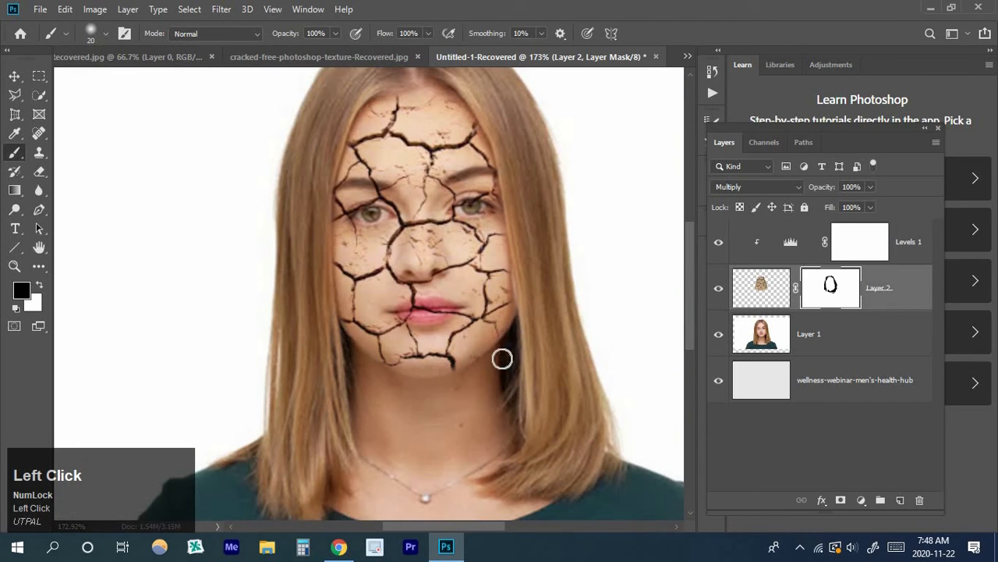
{"action": "scroll", "coordinate": [399, 410], "scroll_direction": "down", "scroll_amount": 2}
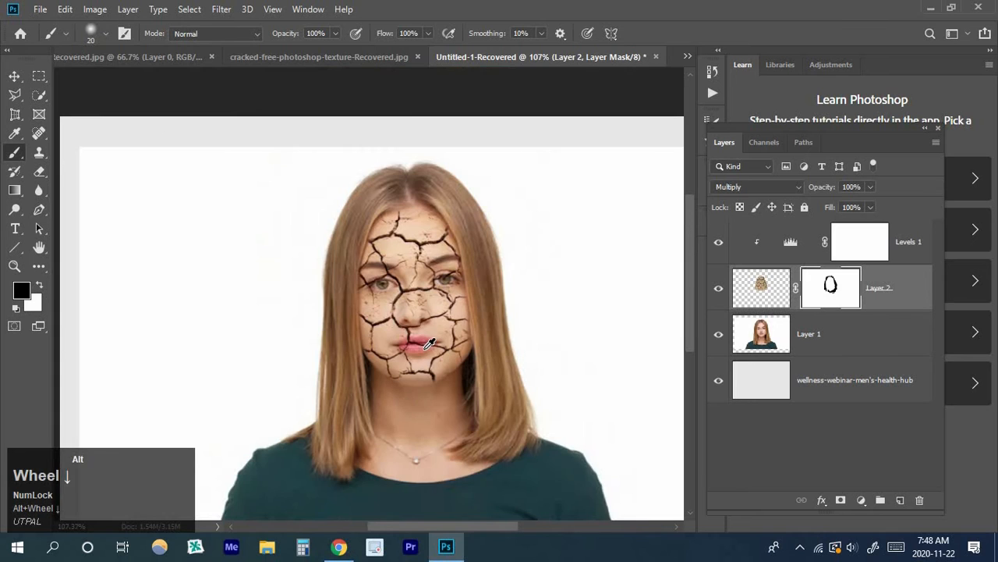
{"action": "scroll", "coordinate": [426, 348], "scroll_direction": "up", "scroll_amount": 2}
{"action": "left_click", "coordinate": [402, 177]}
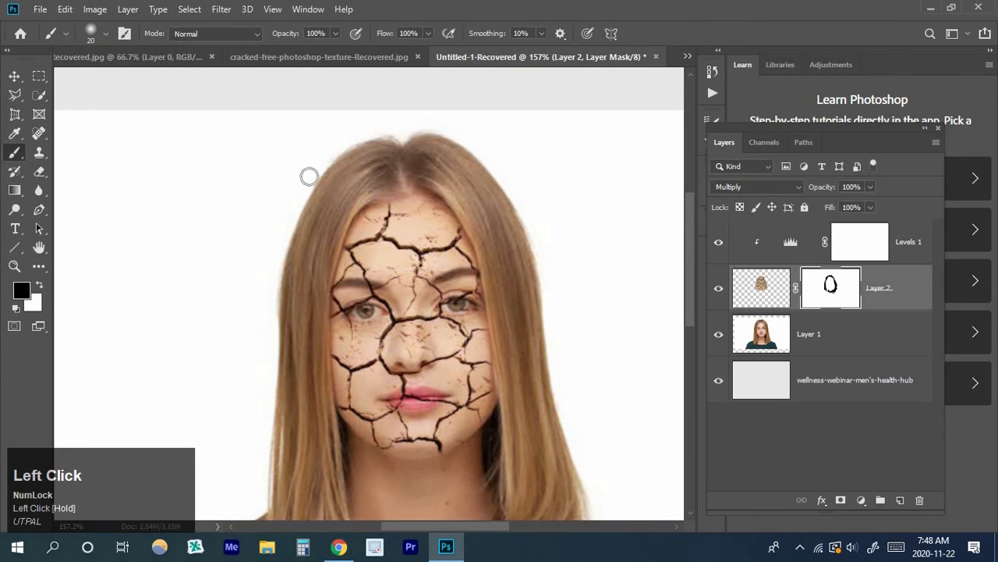
{"action": "scroll", "coordinate": [304, 314], "scroll_direction": "up", "scroll_amount": 2, "text": "alt"}
{"action": "scroll", "coordinate": [593, 328], "scroll_direction": "up", "scroll_amount": 1}
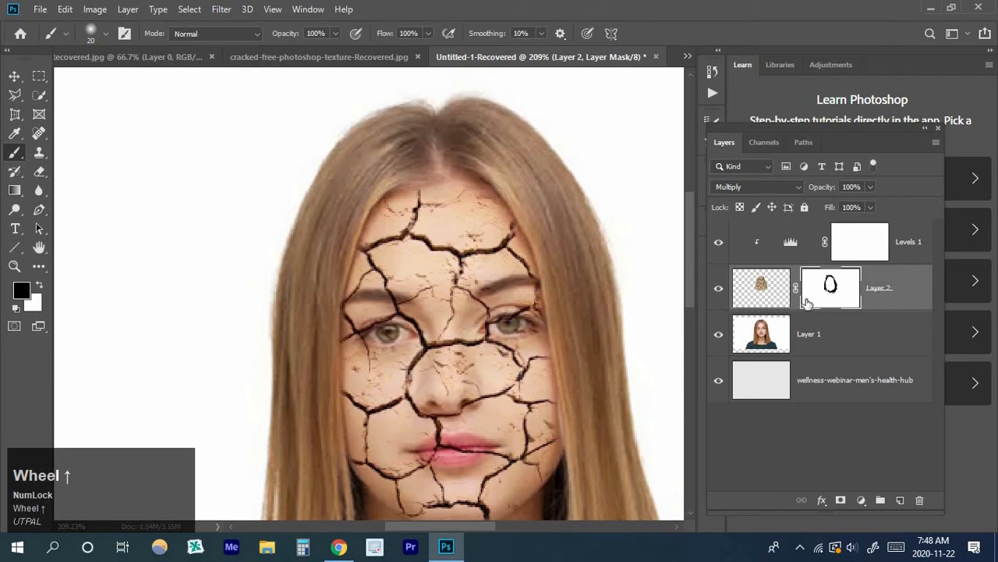
{"action": "scroll", "coordinate": [693, 292], "scroll_direction": "down", "scroll_amount": 1}
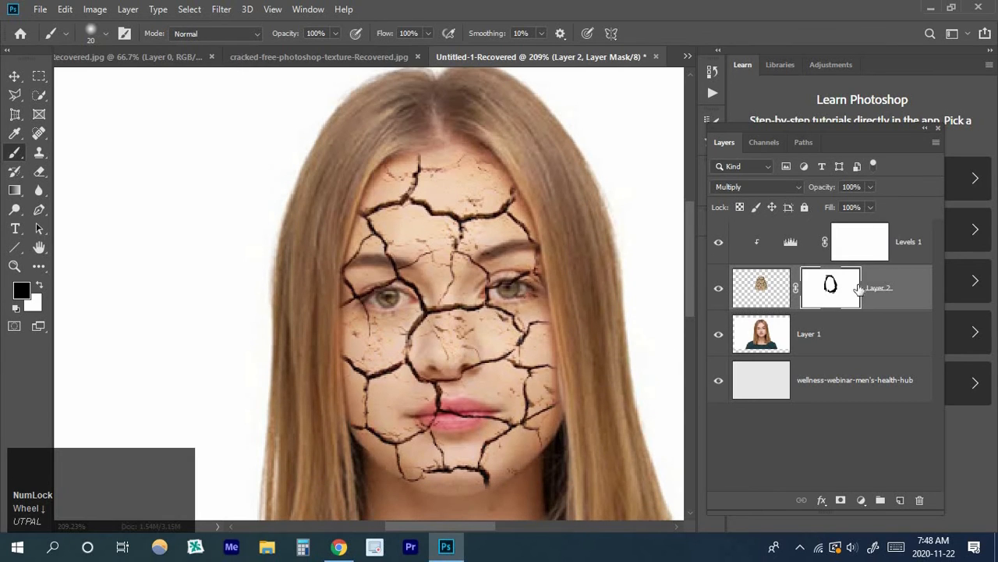
Mask out the fine specks of texture on the forehead and cheeks.
{"action": "scroll", "coordinate": [468, 191], "scroll_direction": "up", "scroll_amount": 1, "text": "alt"}
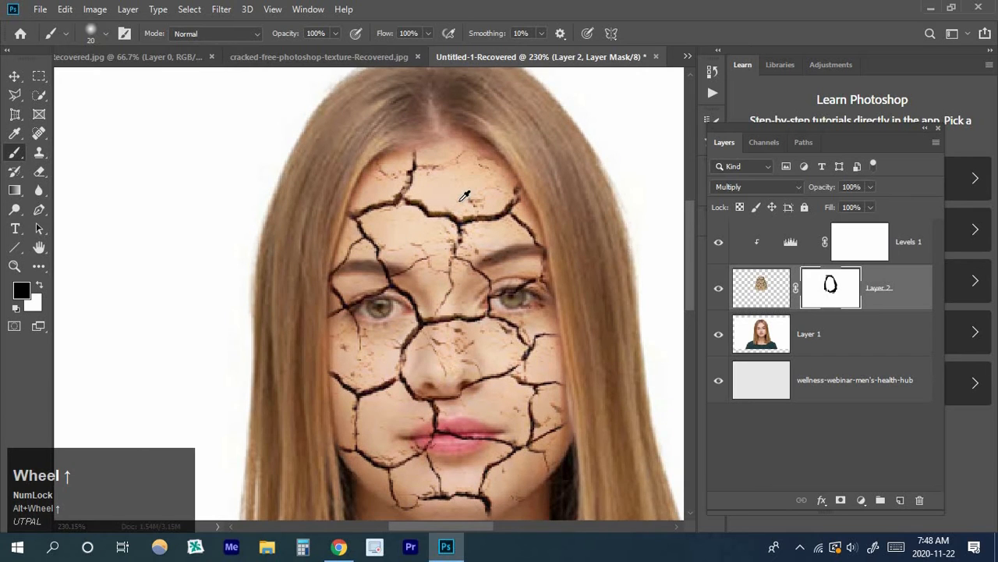
{"action": "scroll", "coordinate": [462, 196], "scroll_direction": "up", "scroll_amount": 2, "text": "alt"}
{"action": "left_click", "coordinate": [462, 190]}
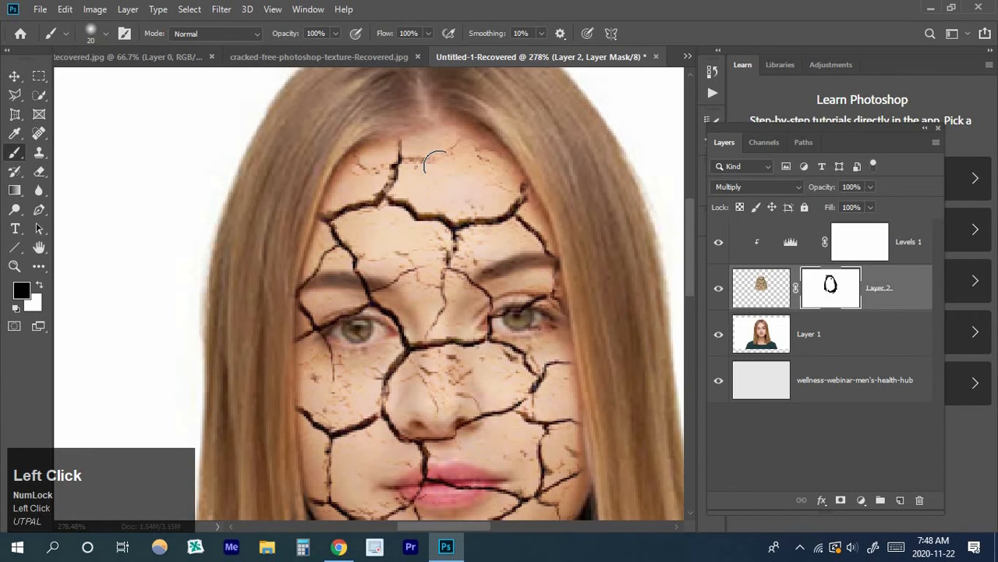
{"action": "scroll", "coordinate": [336, 382], "scroll_direction": "down", "scroll_amount": 1}
{"action": "left_click", "coordinate": [335, 378]}
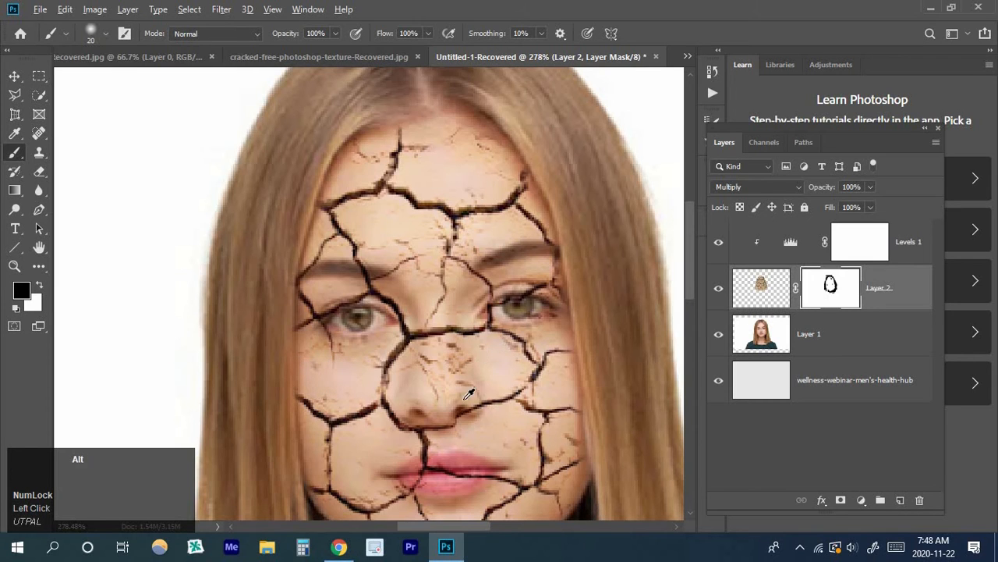
Reduce the brush to 10 px and mask out the texture between the brows and over both eyes.
{"action": "scroll", "coordinate": [451, 392], "scroll_direction": "down", "scroll_amount": 5, "text": "alt"}
{"action": "key", "text": "bracketleft"}
{"action": "key", "text": "bracketleft"}
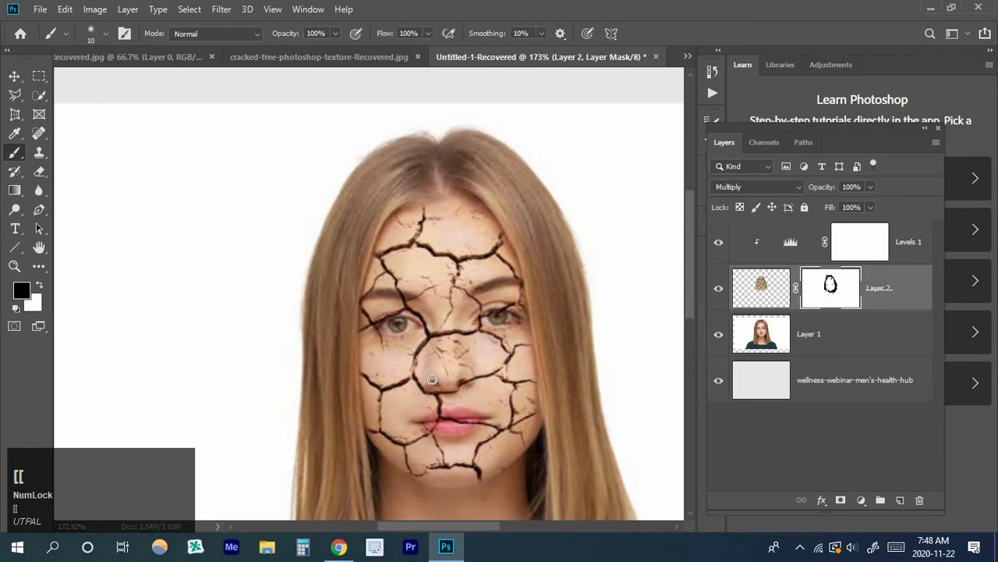
{"action": "scroll", "coordinate": [451, 311], "scroll_direction": "down", "scroll_amount": 2}
{"action": "left_click", "coordinate": [466, 259]}
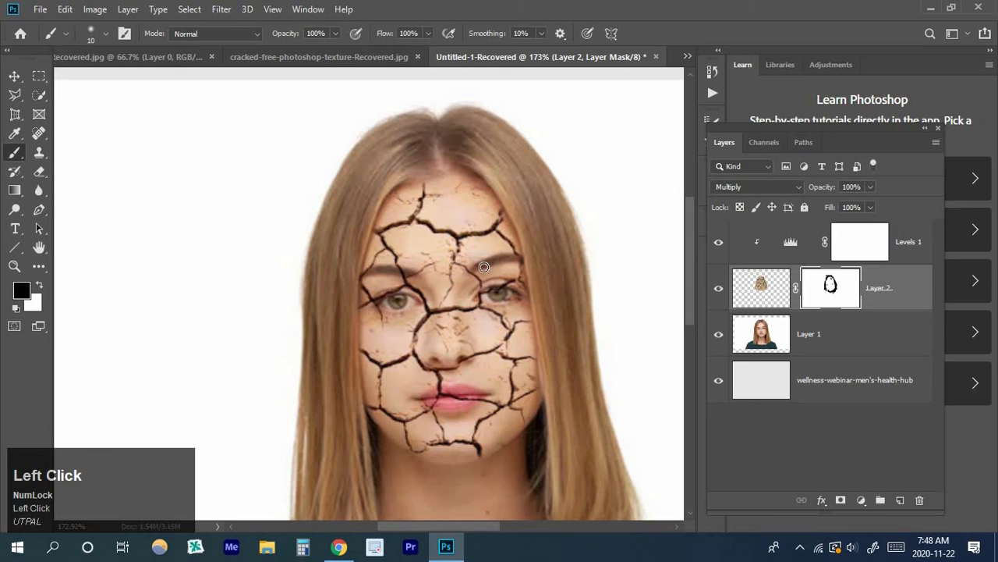
{"action": "scroll", "coordinate": [402, 308], "scroll_direction": "up", "scroll_amount": 4, "text": "alt"}
{"action": "left_click", "coordinate": [389, 286]}
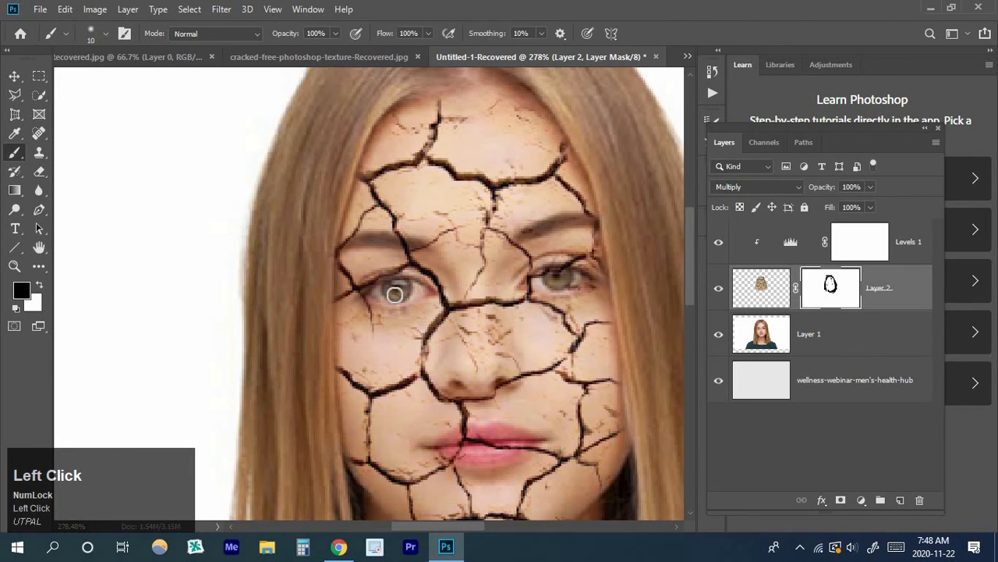
{"action": "scroll", "coordinate": [613, 289], "scroll_direction": "up", "scroll_amount": 1, "text": "alt"}
{"action": "left_click", "coordinate": [548, 282]}
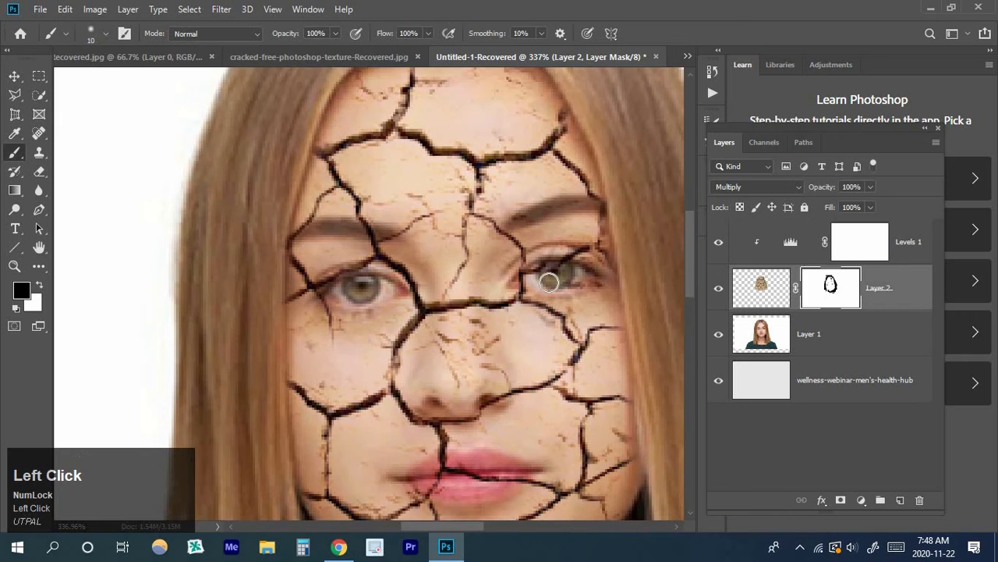
{"action": "mouse_move", "coordinate": [543, 274]}
{"action": "left_mouse_down"}
{"action": "mouse_move", "coordinate": [567, 273]}
{"action": "mouse_move", "coordinate": [557, 277]}
{"action": "left_mouse_up"}
Mask out the cracks running across the lips on Layer 2.
{"action": "scroll", "coordinate": [557, 278], "scroll_direction": "down", "scroll_amount": 5}
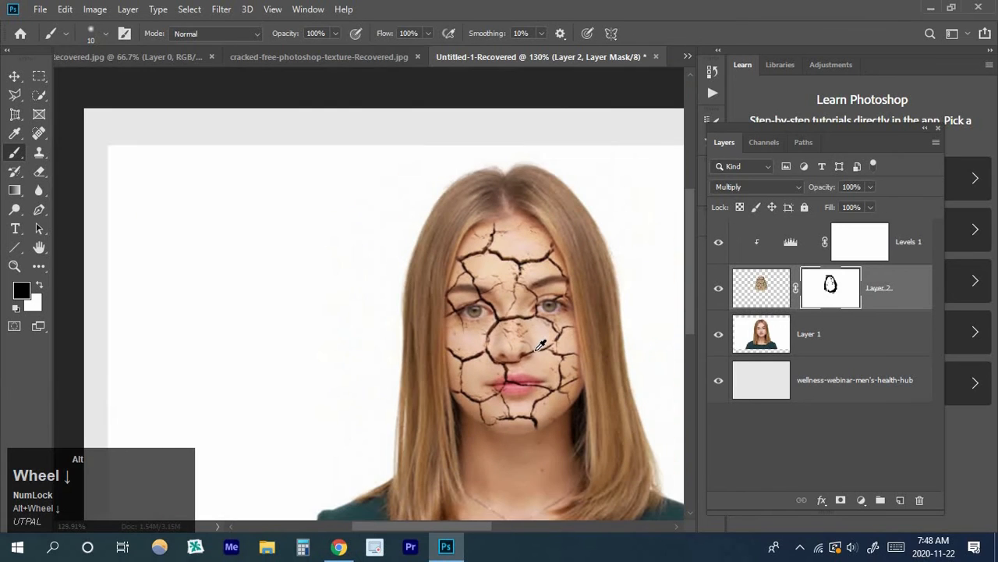
{"action": "scroll", "coordinate": [529, 360], "scroll_direction": "up", "scroll_amount": 4}
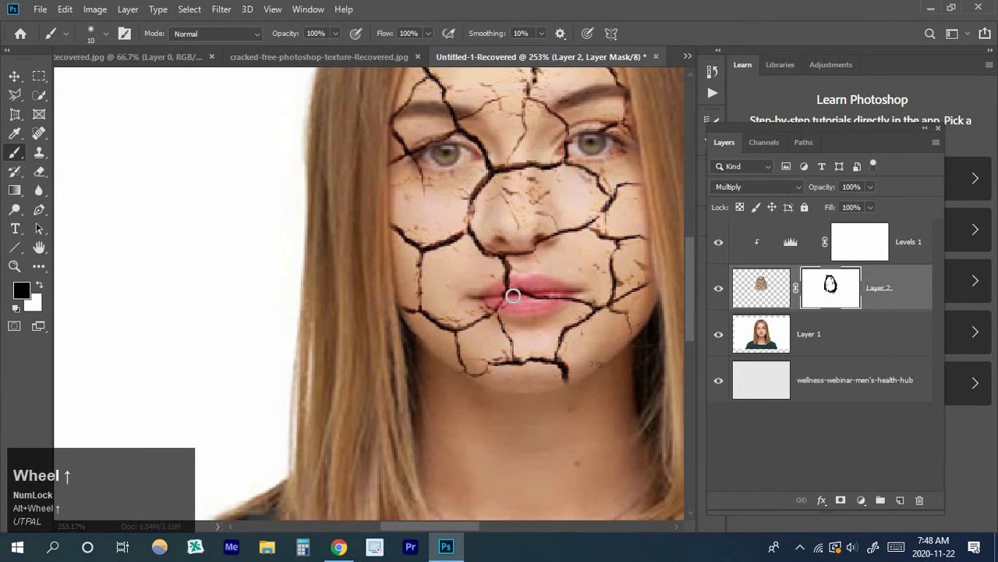
{"action": "mouse_move", "coordinate": [526, 293]}
{"action": "left_mouse_down"}
{"action": "mouse_move", "coordinate": [563, 295]}
{"action": "mouse_move", "coordinate": [542, 300]}
{"action": "mouse_move", "coordinate": [573, 290]}
{"action": "mouse_move", "coordinate": [490, 303]}
{"action": "mouse_move", "coordinate": [513, 295]}
{"action": "left_mouse_up"}
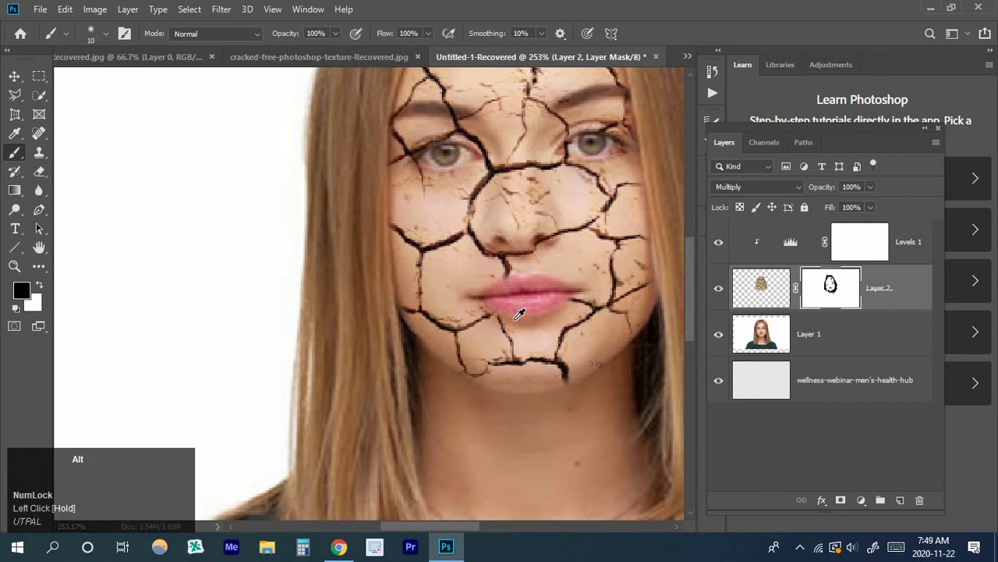
{"action": "scroll", "coordinate": [518, 335], "scroll_direction": "down", "scroll_amount": 3}
{"action": "scroll", "coordinate": [517, 344], "scroll_direction": "down", "scroll_amount": 1}
{"action": "scroll", "coordinate": [518, 352], "scroll_direction": "down", "scroll_amount": 3}
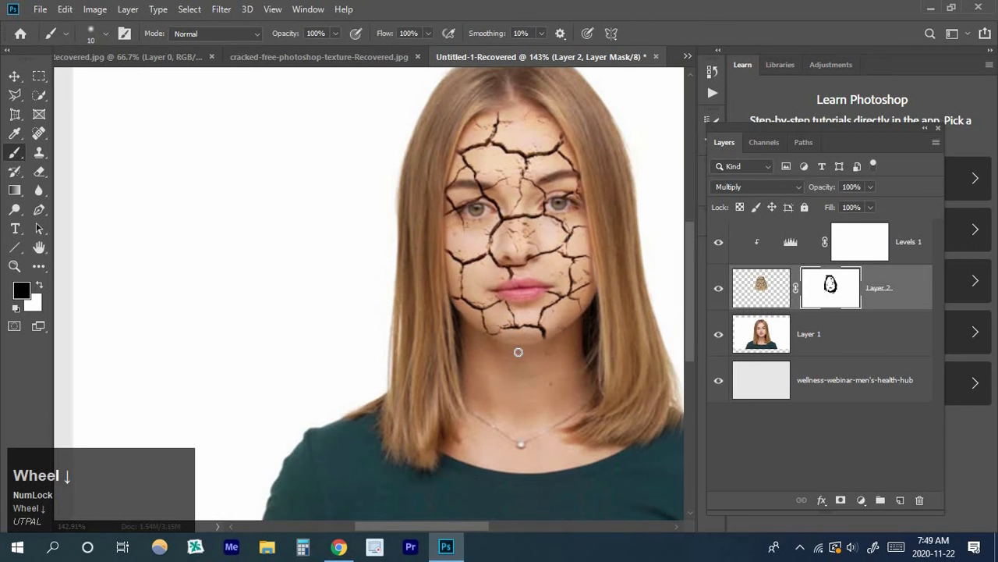
Reduce the brush to 3 px and paint black on the Levels 1 mask to darken the cracks beside the nose and across the adjoining cheek.
{"action": "scroll", "coordinate": [380, 224], "scroll_direction": "up", "scroll_amount": 3}
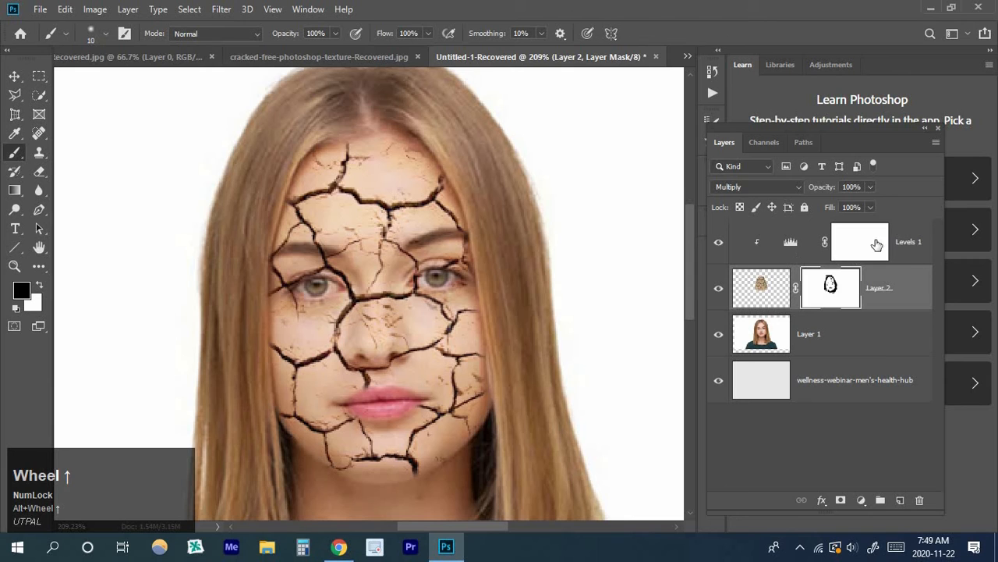
{"action": "left_click", "coordinate": [861, 241]}
{"action": "scroll", "coordinate": [305, 244], "scroll_direction": "up", "scroll_amount": 2}
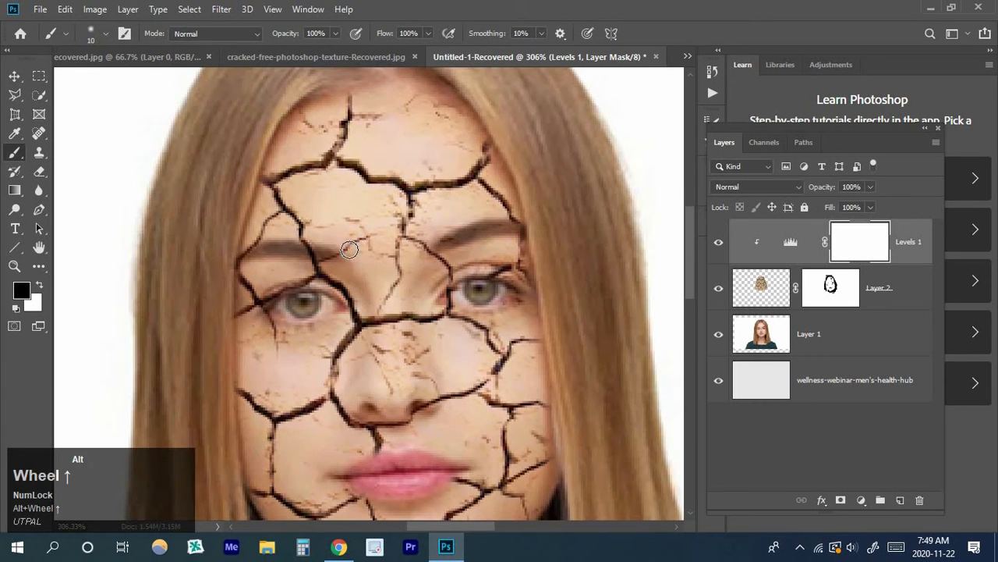
{"action": "left_click_drag", "start_coordinate": [412, 204], "coordinate": [405, 223]}
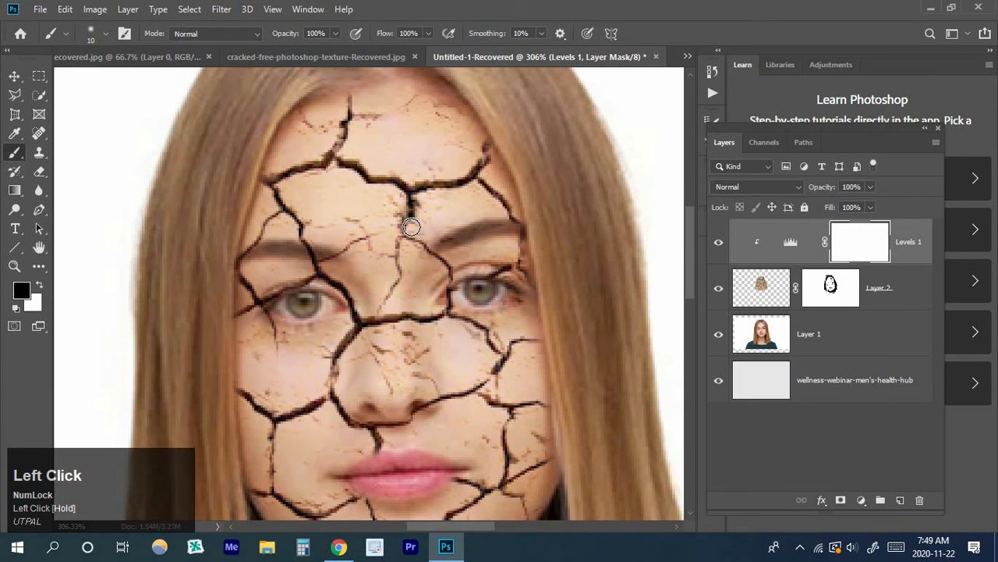
{"action": "key", "text": "ctrl+z"}
{"action": "key", "text": "bracketleft"}
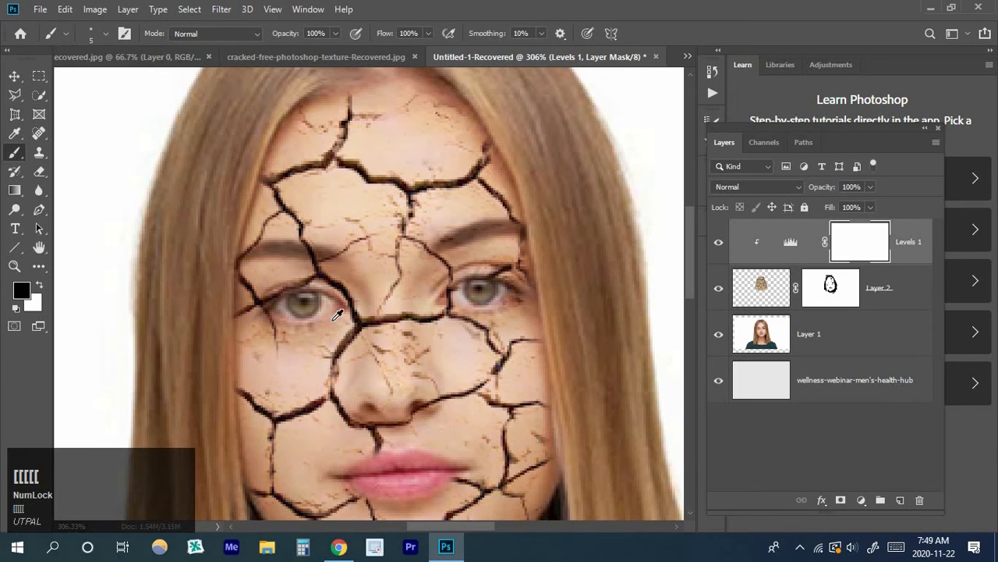
{"action": "scroll", "coordinate": [337, 315], "scroll_direction": "up", "scroll_amount": 2}
{"action": "key", "text": "bracketleft"}
{"action": "key", "text": "bracketleft"}
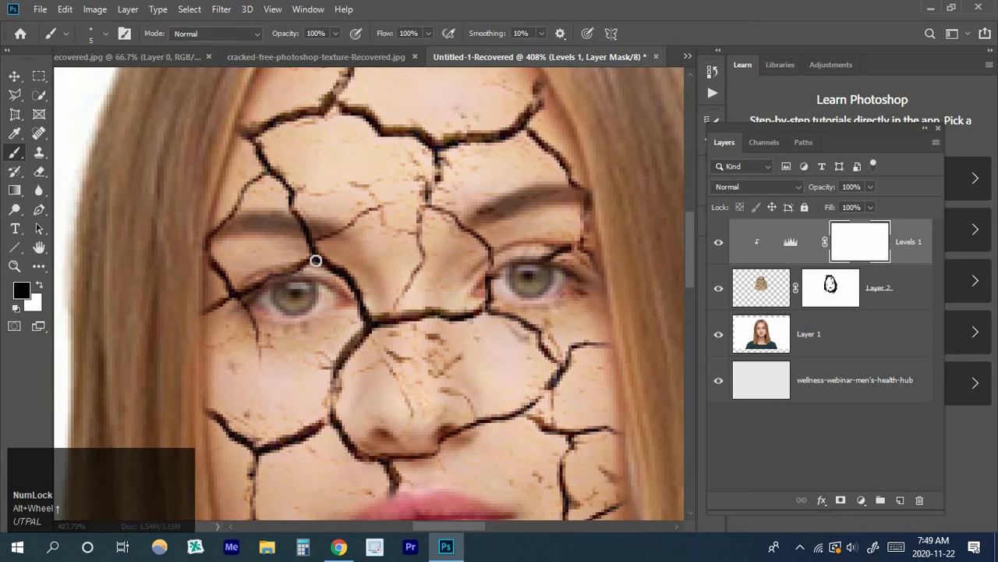
{"action": "mouse_move", "coordinate": [368, 333]}
{"action": "left_mouse_down"}
{"action": "mouse_move", "coordinate": [338, 362]}
{"action": "mouse_move", "coordinate": [328, 422]}
{"action": "mouse_move", "coordinate": [256, 453]}
{"action": "left_mouse_up"}
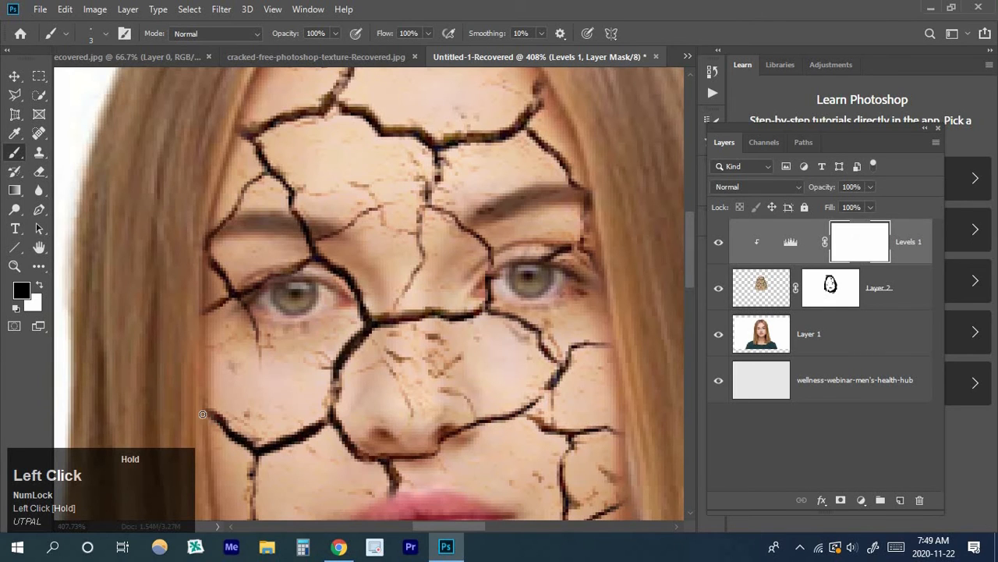
Darken the forehead cracks up to the hairline by painting black on the Levels 1 mask.
{"action": "scroll", "coordinate": [203, 415], "scroll_direction": "down", "scroll_amount": 3, "text": "alt"}
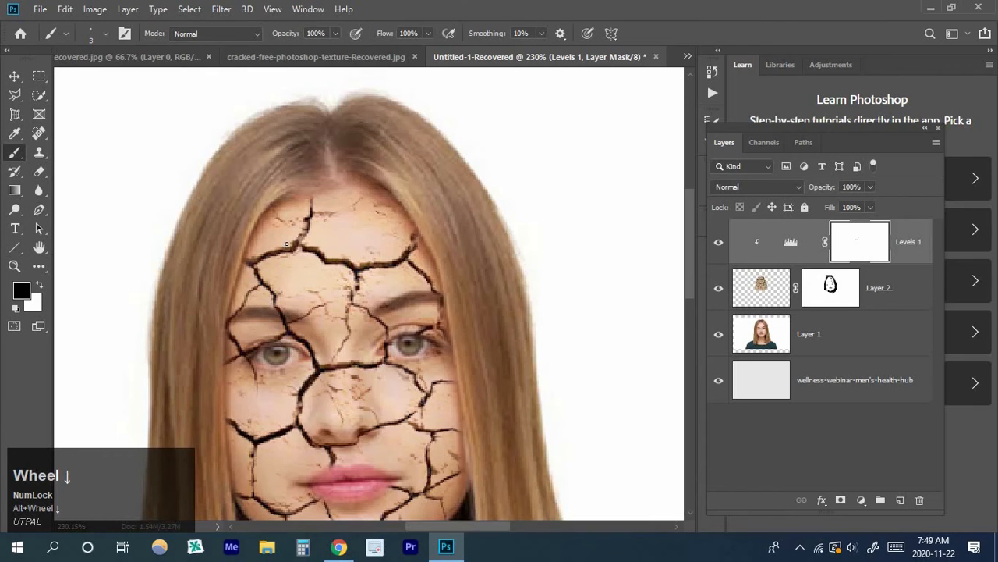
{"action": "left_click_drag", "start_coordinate": [304, 231], "coordinate": [311, 199]}
{"action": "scroll", "coordinate": [302, 255], "scroll_direction": "up", "scroll_amount": 2, "text": "alt"}
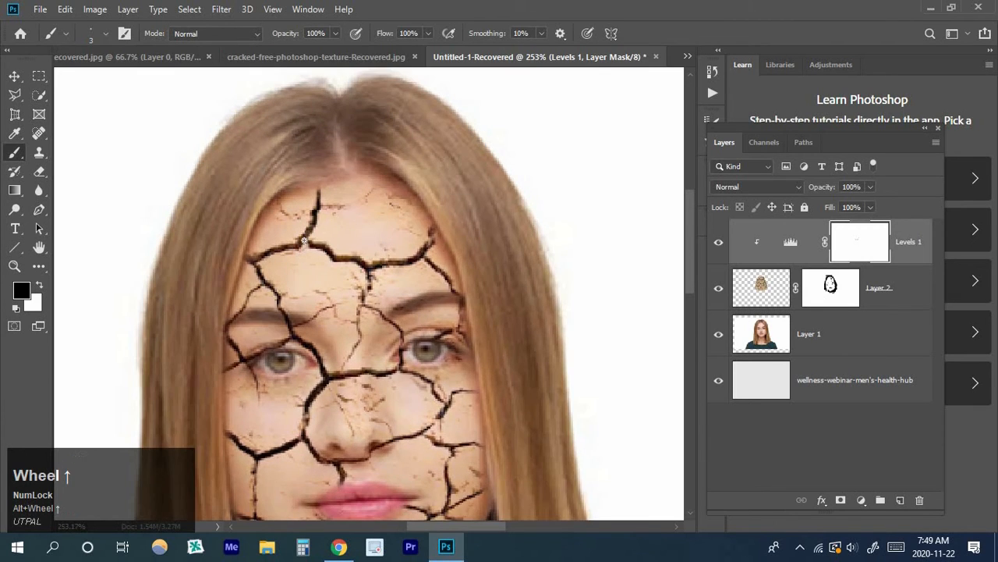
{"action": "left_click_drag", "start_coordinate": [304, 240], "coordinate": [323, 248]}
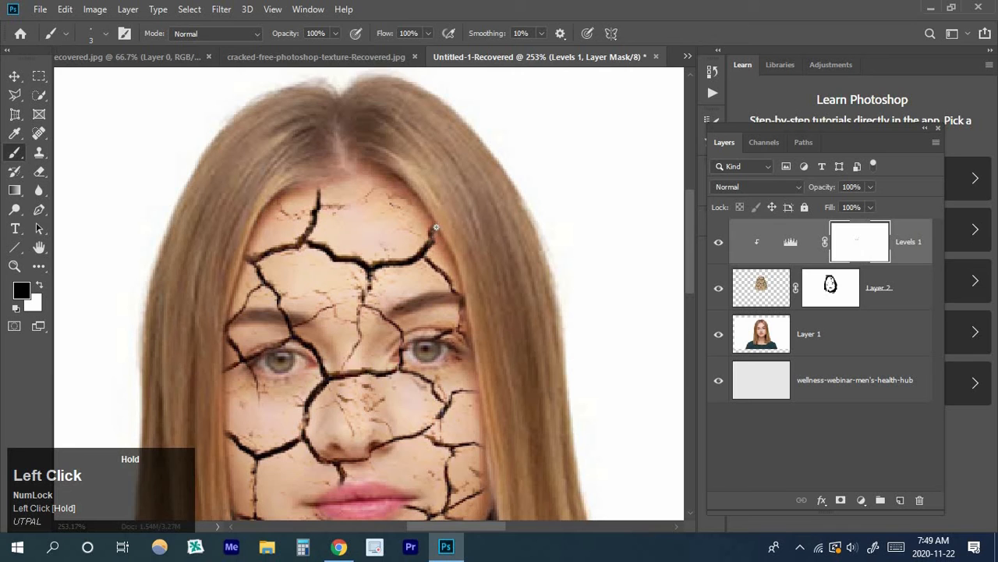
{"action": "left_click_drag", "start_coordinate": [426, 261], "coordinate": [435, 273]}
Paint black on the Levels 1 mask along the cracks under the woman's left eye, beside the nose and down that cheek.
{"action": "scroll", "coordinate": [425, 355], "scroll_direction": "down", "scroll_amount": 4}
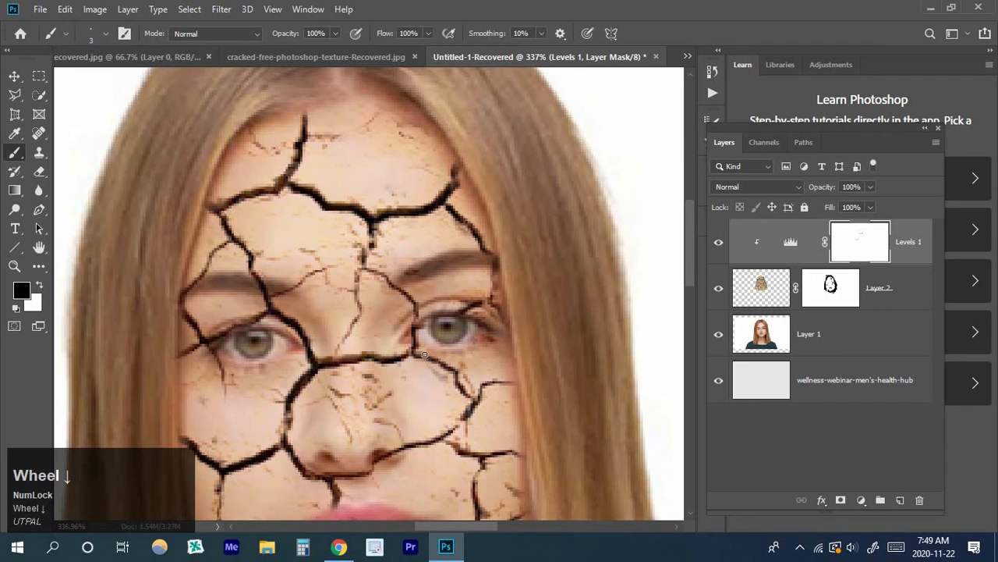
{"action": "left_click_drag", "start_coordinate": [424, 355], "coordinate": [453, 371]}
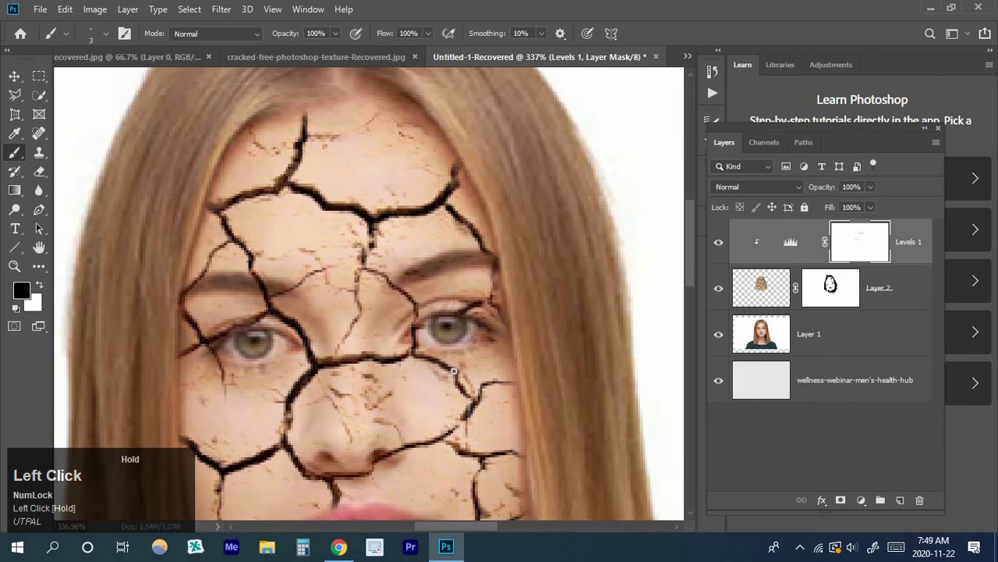
{"action": "scroll", "coordinate": [466, 397], "scroll_direction": "down", "scroll_amount": 3}
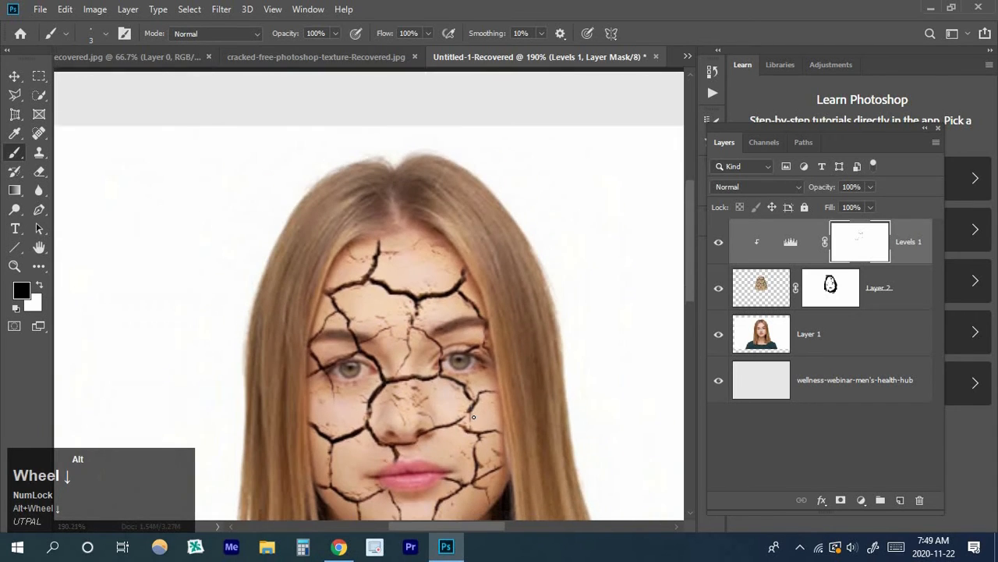
{"action": "scroll", "coordinate": [442, 400], "scroll_direction": "up", "scroll_amount": 3}
{"action": "left_click_drag", "start_coordinate": [418, 348], "coordinate": [445, 338]}
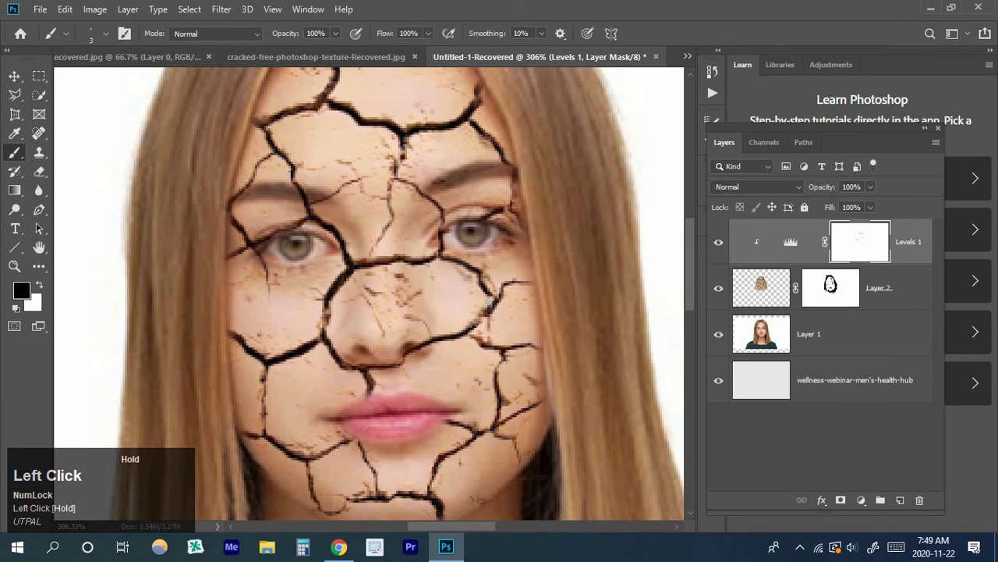
{"action": "scroll", "coordinate": [488, 303], "scroll_direction": "down", "scroll_amount": 2}
{"action": "scroll", "coordinate": [479, 340], "scroll_direction": "up", "scroll_amount": 3}
{"action": "left_click_drag", "start_coordinate": [484, 334], "coordinate": [499, 340]}
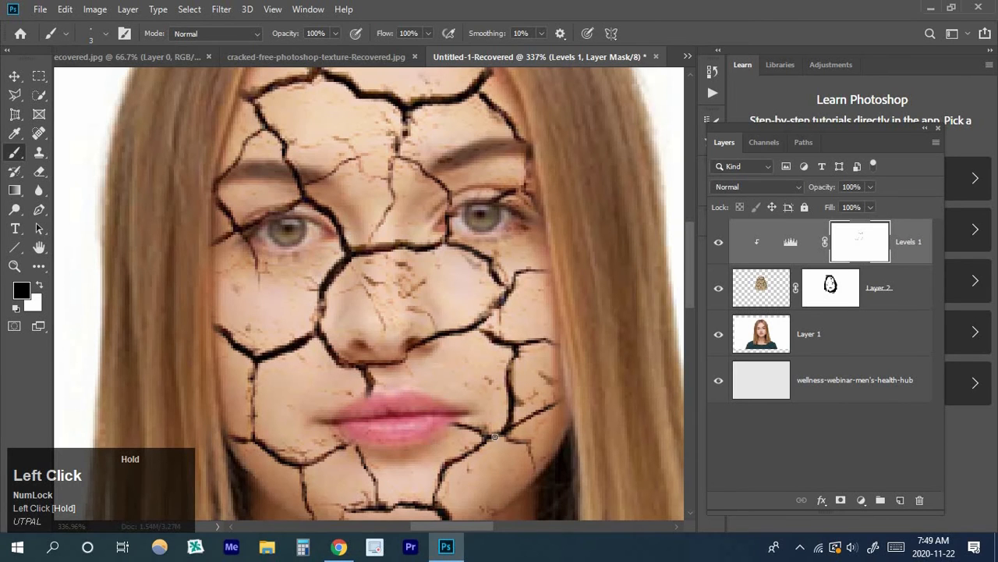
Darken the cracks below the mouth, around the chin and on the woman's right cheek on the Levels 1 mask.
{"action": "scroll", "coordinate": [493, 438], "scroll_direction": "down", "scroll_amount": 4}
{"action": "scroll", "coordinate": [468, 380], "scroll_direction": "up", "scroll_amount": 2}
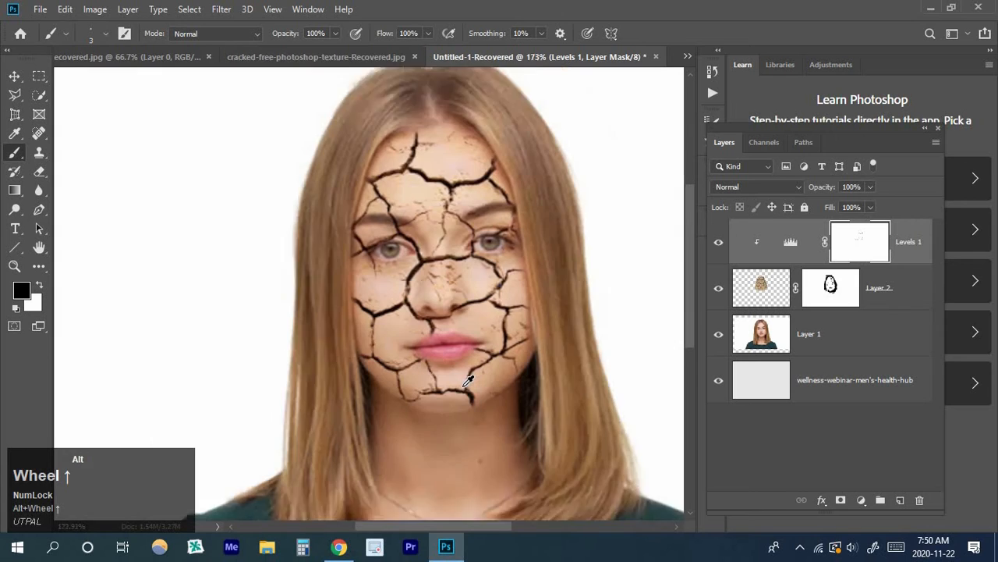
{"action": "scroll", "coordinate": [468, 380], "scroll_direction": "up", "scroll_amount": 1}
{"action": "scroll", "coordinate": [462, 393], "scroll_direction": "up", "scroll_amount": 3}
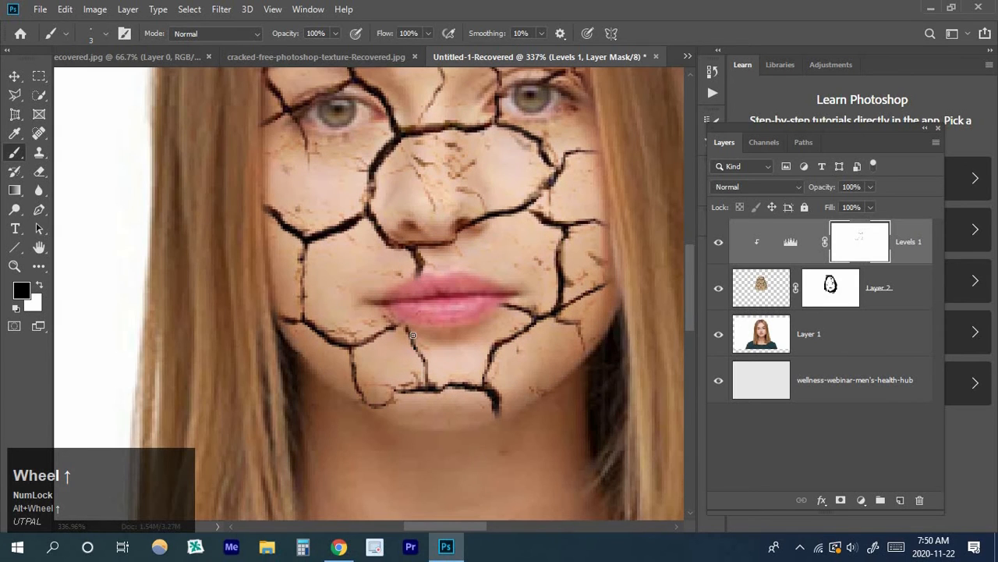
{"action": "left_click_drag", "start_coordinate": [408, 333], "coordinate": [412, 348]}
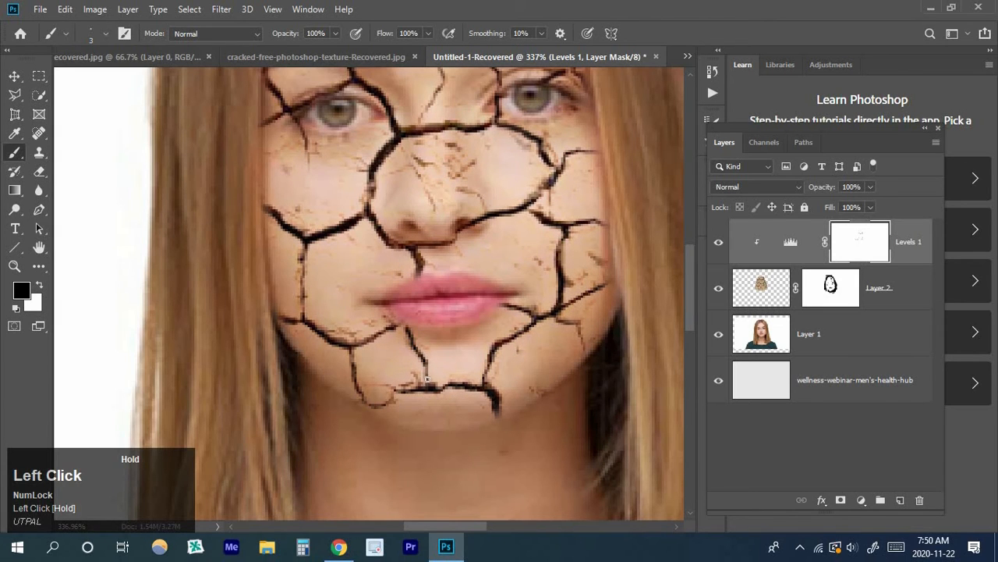
{"action": "left_click_drag", "start_coordinate": [391, 403], "coordinate": [375, 405]}
{"action": "scroll", "coordinate": [352, 346], "scroll_direction": "down", "scroll_amount": 3}
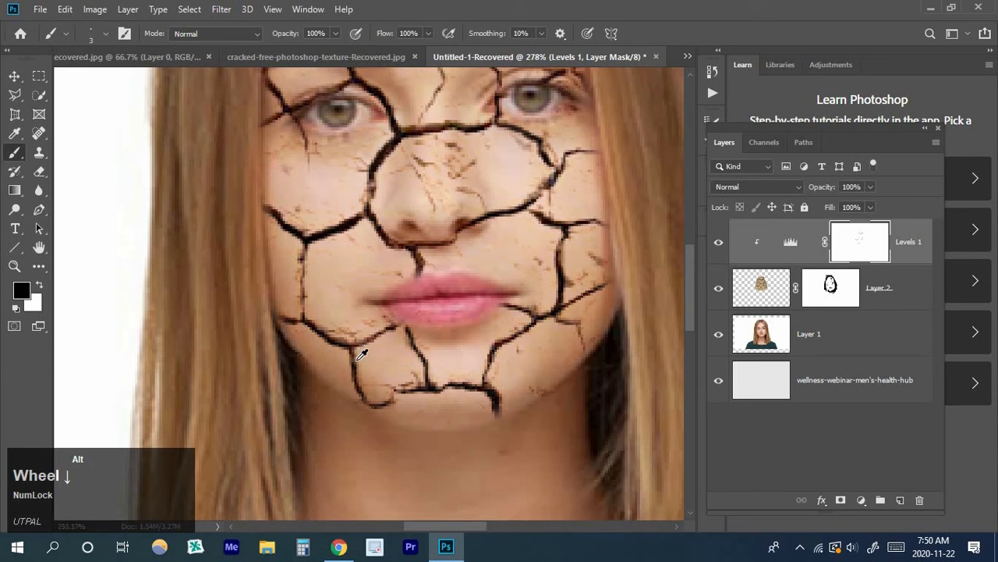
{"action": "scroll", "coordinate": [408, 335], "scroll_direction": "up", "scroll_amount": 2}
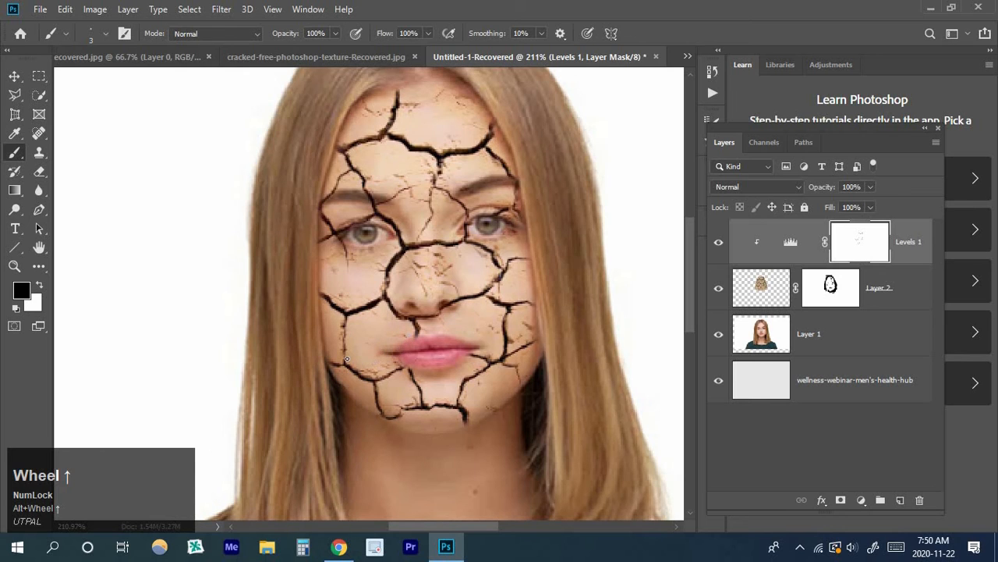
{"action": "left_click", "coordinate": [343, 328]}
Review the crack effect across the whole portrait at several magnifications.
{"action": "scroll", "coordinate": [422, 352], "scroll_direction": "down", "scroll_amount": 4}
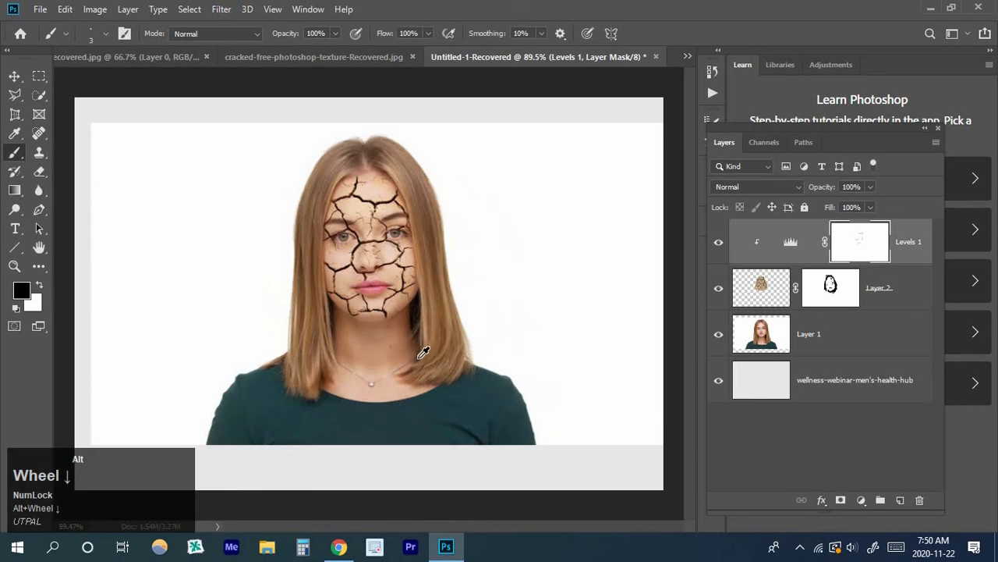
{"action": "scroll", "coordinate": [394, 258], "scroll_direction": "up", "scroll_amount": 2}
{"action": "scroll", "coordinate": [407, 115], "scroll_direction": "up", "scroll_amount": 1}
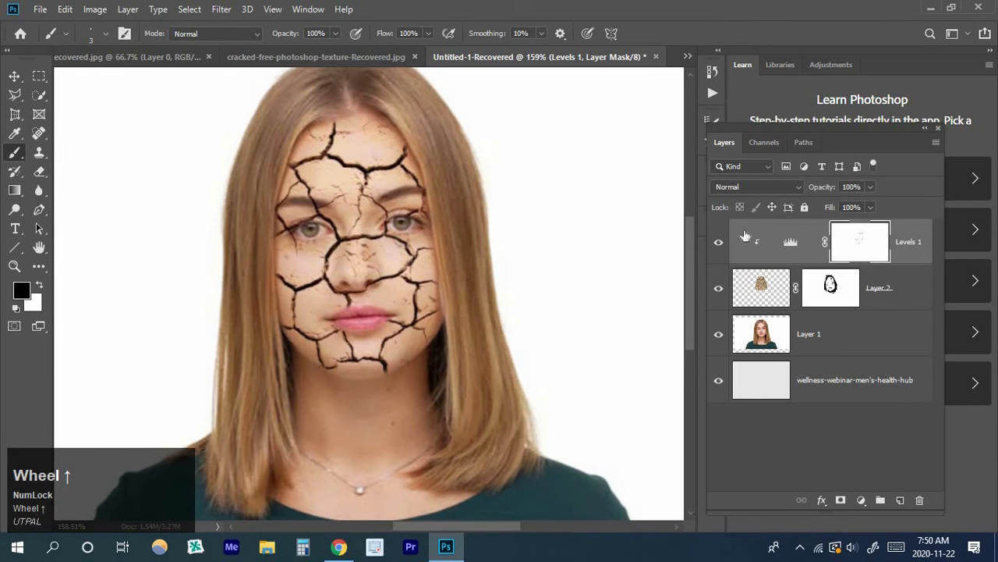
{"action": "left_click_drag", "start_coordinate": [833, 192], "coordinate": [823, 191]}
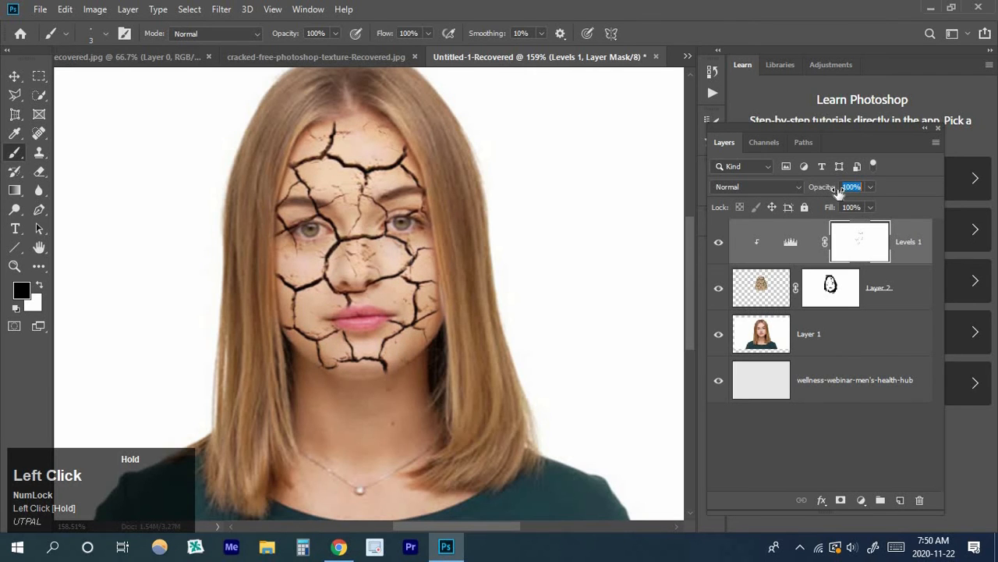
{"action": "scroll", "coordinate": [430, 326], "scroll_direction": "down", "scroll_amount": 3}
{"action": "scroll", "coordinate": [343, 259], "scroll_direction": "up", "scroll_amount": 2}
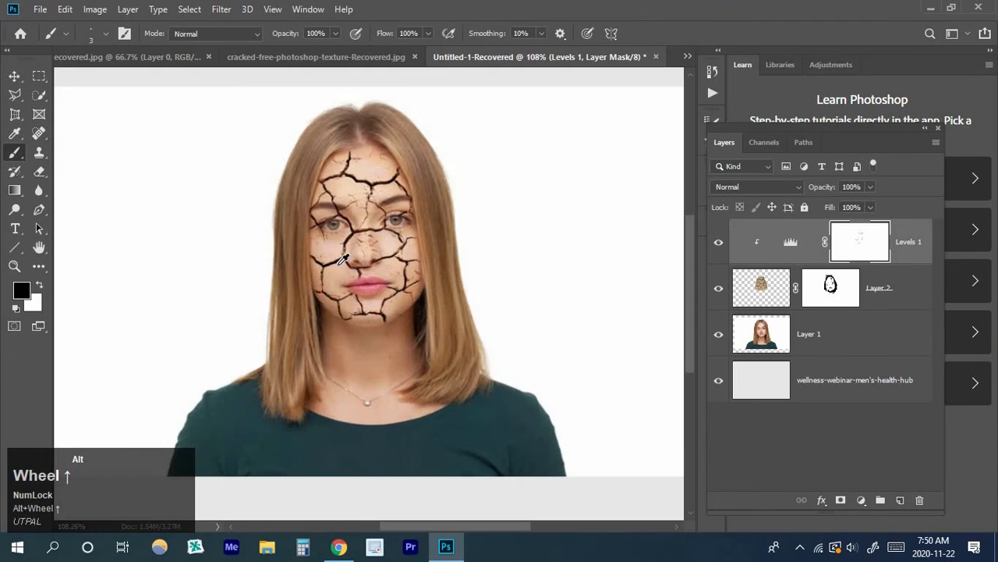
{"action": "scroll", "coordinate": [344, 259], "scroll_direction": "up", "scroll_amount": 1}
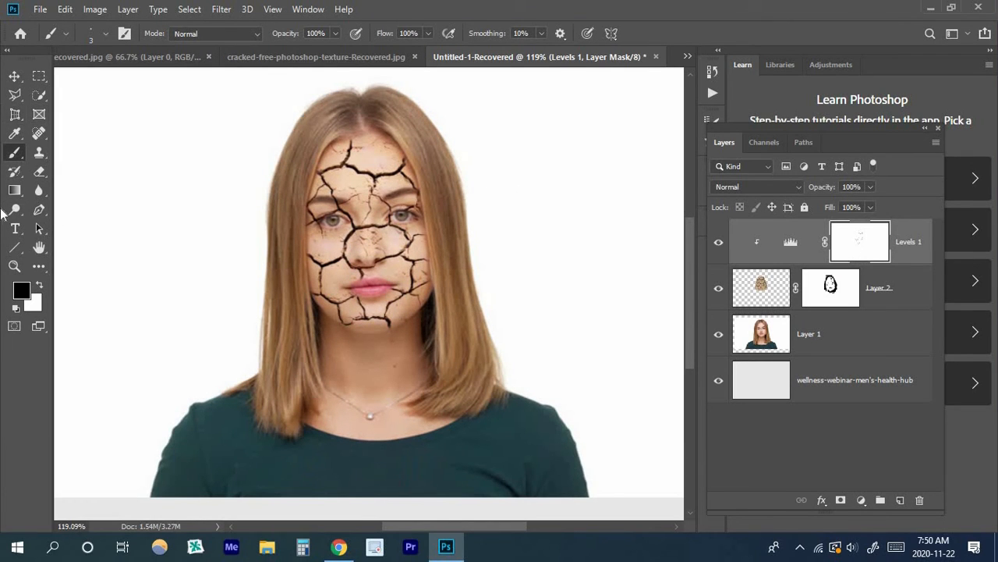
{"action": "scroll", "coordinate": [518, 332], "scroll_direction": "down", "scroll_amount": 1}
{"action": "scroll", "coordinate": [534, 340], "scroll_direction": "up", "scroll_amount": 1}
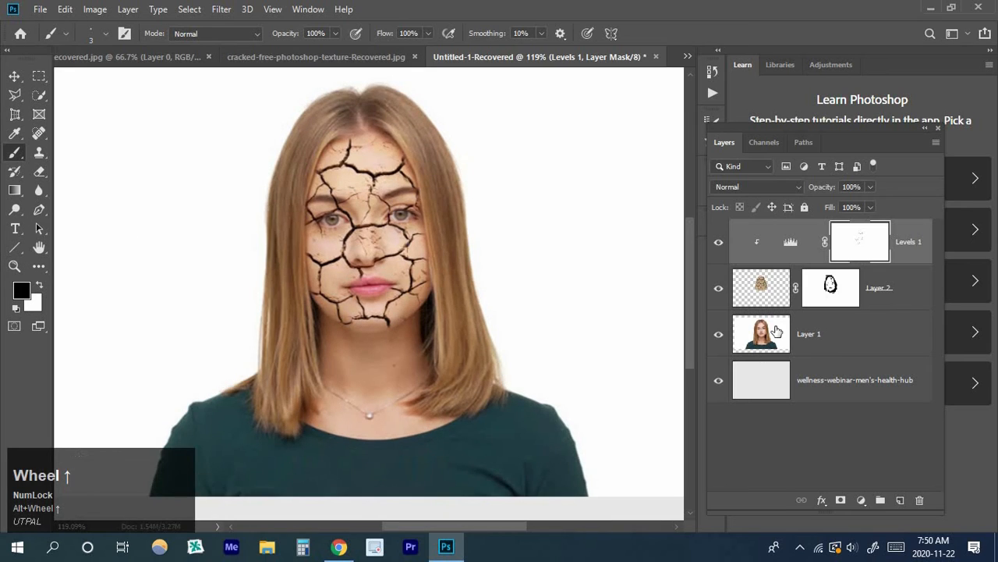
{"action": "scroll", "coordinate": [774, 337], "scroll_direction": "down", "scroll_amount": 2}
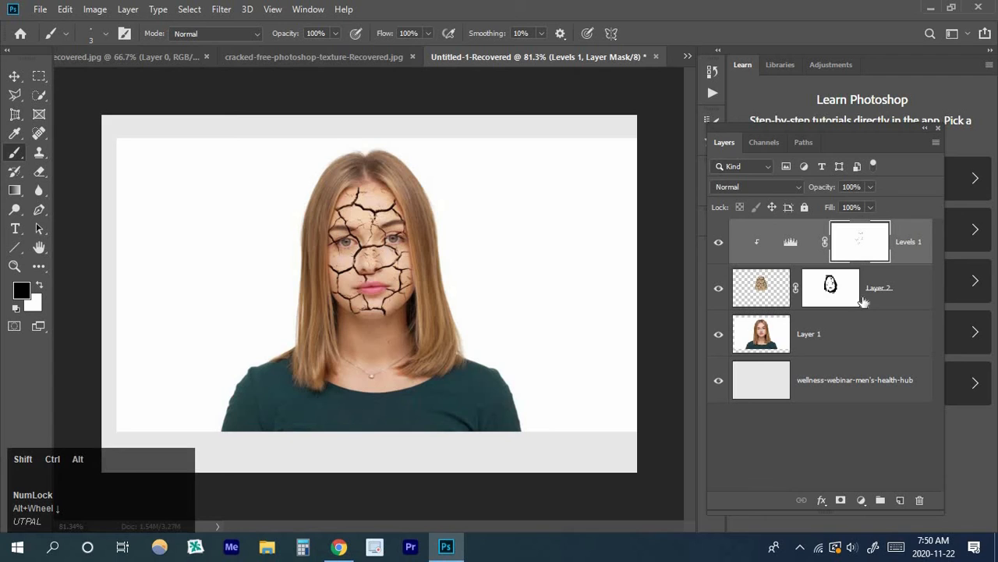
Stamp all visible layers into a new top layer and open the Camera Raw Filter on it.
{"action": "key", "text": "ctrl+shift+alt+e"}
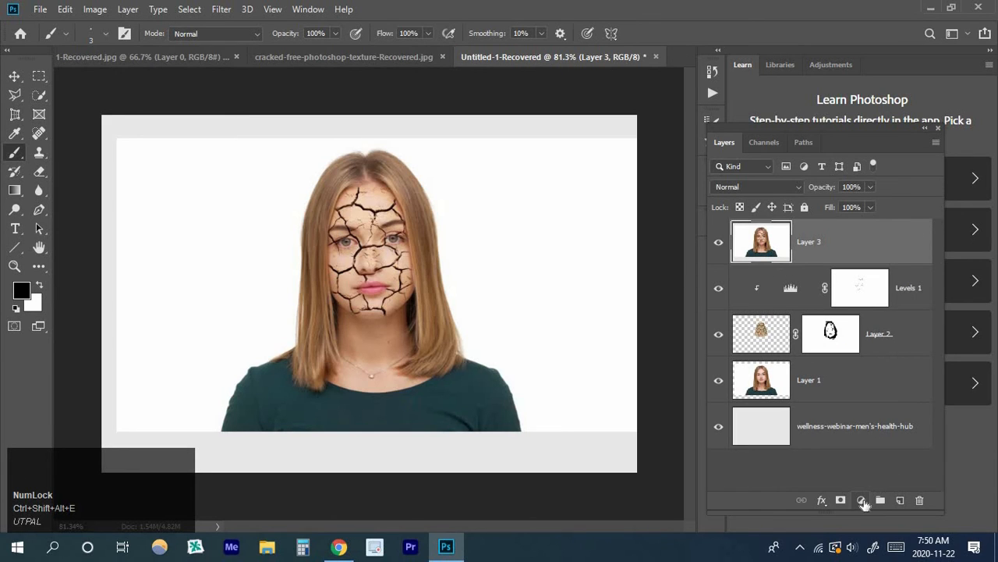
{"action": "scroll", "coordinate": [425, 303], "scroll_direction": "up", "scroll_amount": 3}
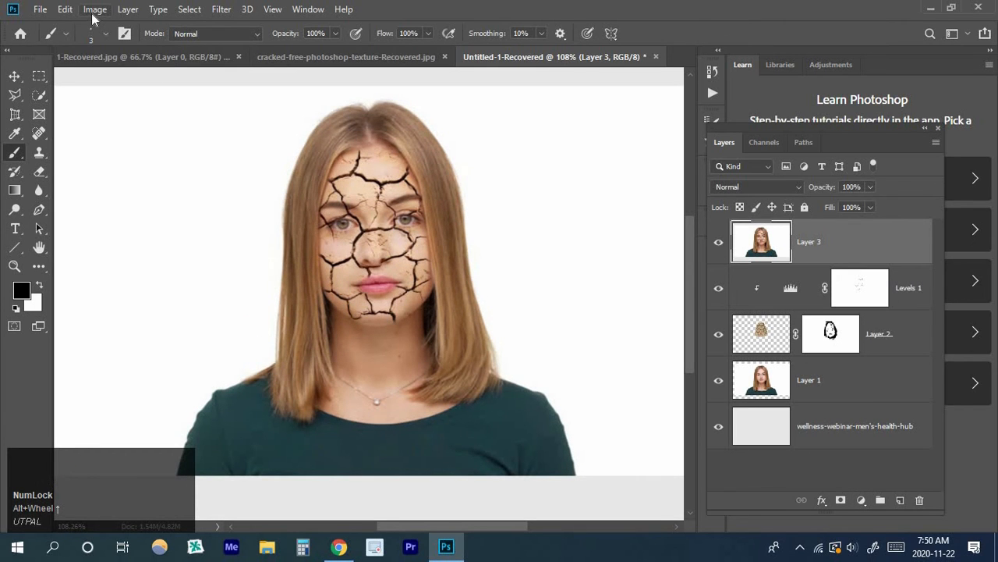
{"action": "left_click", "coordinate": [223, 10]}
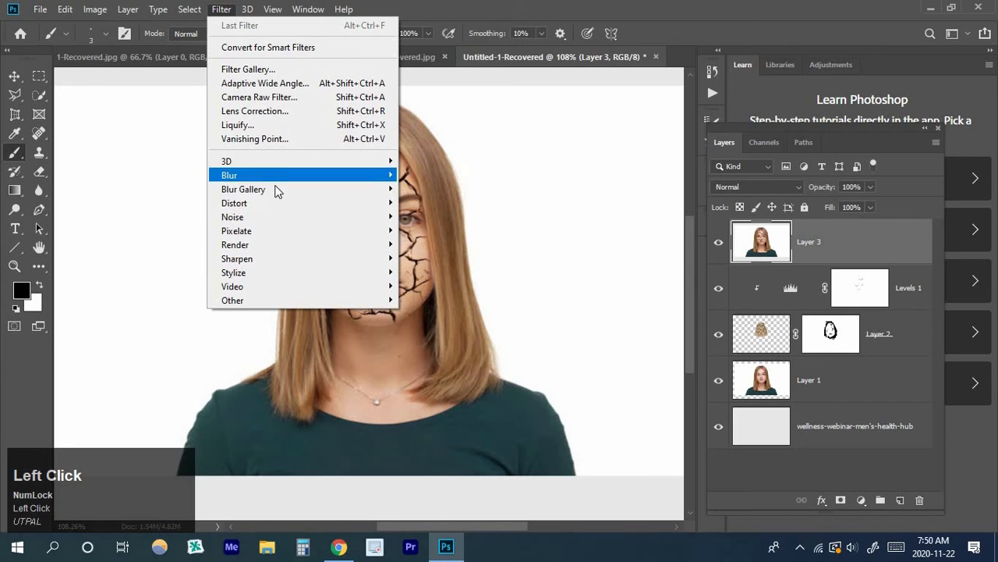
{"action": "left_click", "coordinate": [290, 105]}
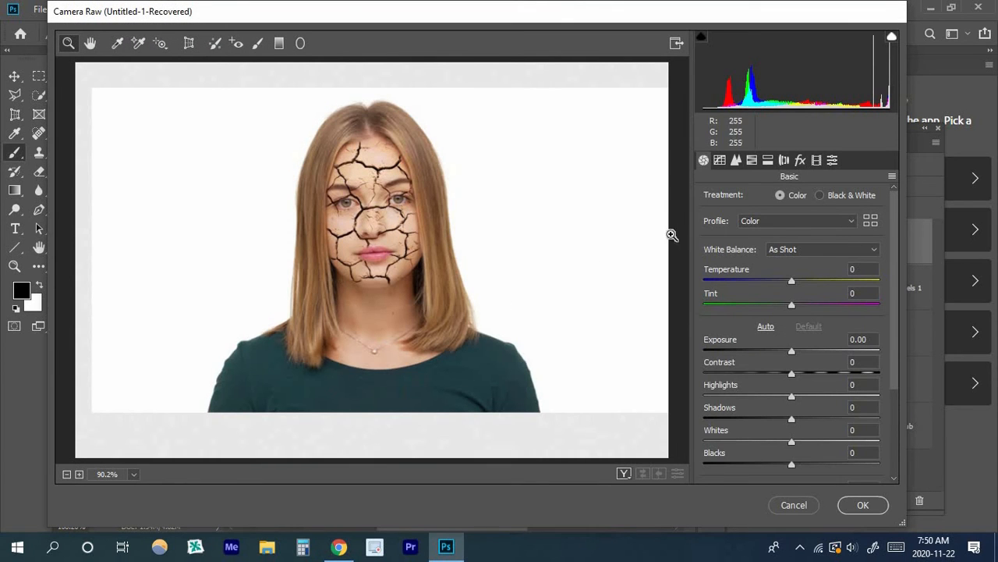
Sharpen the merged image in Camera Raw with a sharpening Amount of 24 and Detail of 28.
{"action": "left_click", "coordinate": [737, 162]}
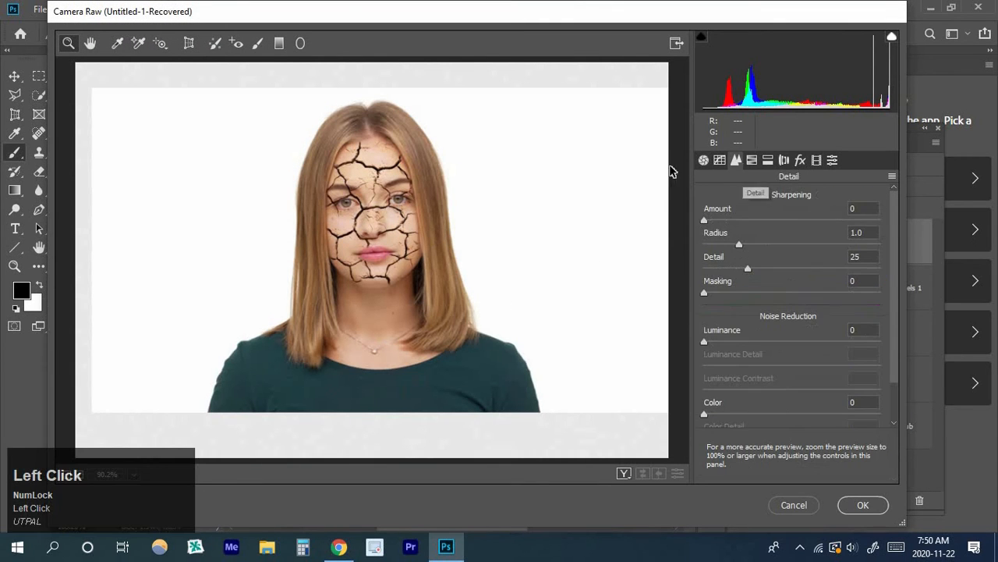
{"action": "left_click", "coordinate": [388, 221]}
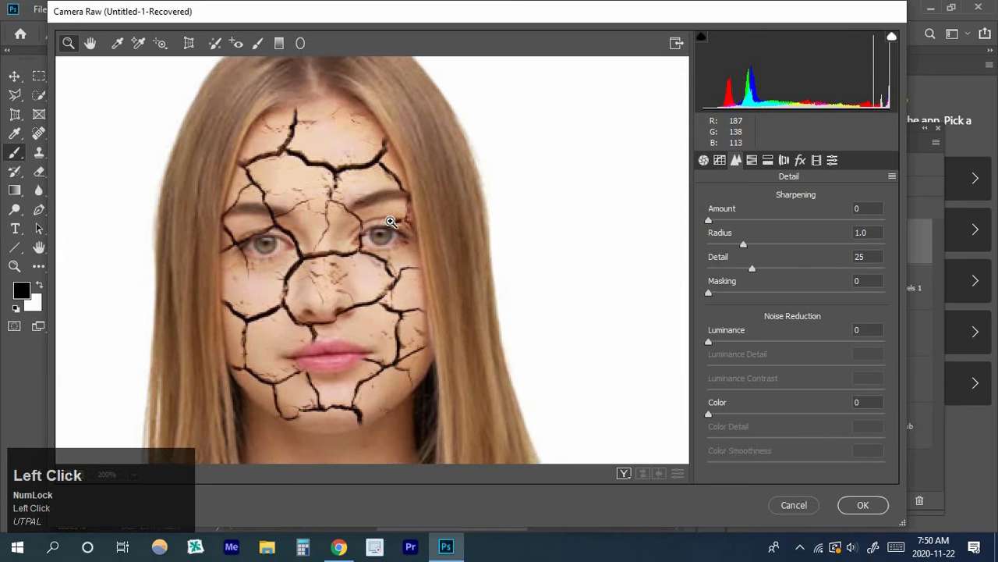
{"action": "left_click", "coordinate": [398, 227], "text": "ctrl"}
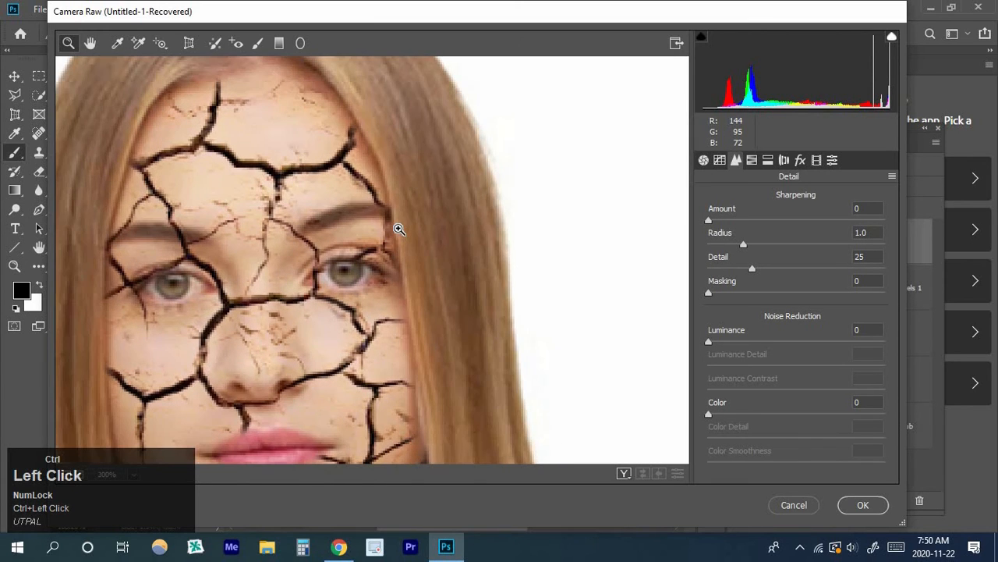
{"action": "key", "text": "alt"}
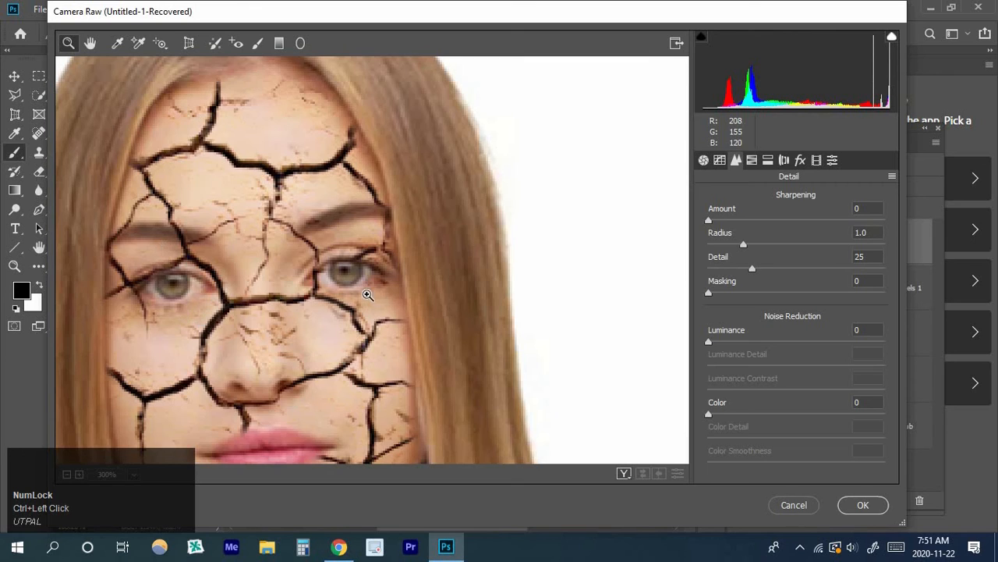
{"action": "left_click_drag", "start_coordinate": [367, 295], "coordinate": [335, 293]}
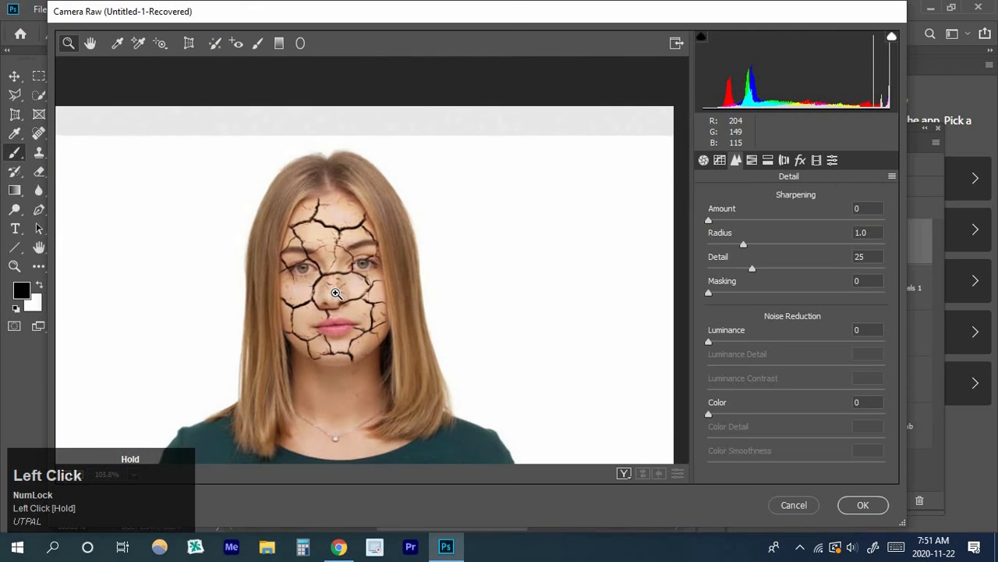
{"action": "left_click", "coordinate": [380, 291]}
{"action": "left_click_drag", "start_coordinate": [411, 290], "coordinate": [446, 306]}
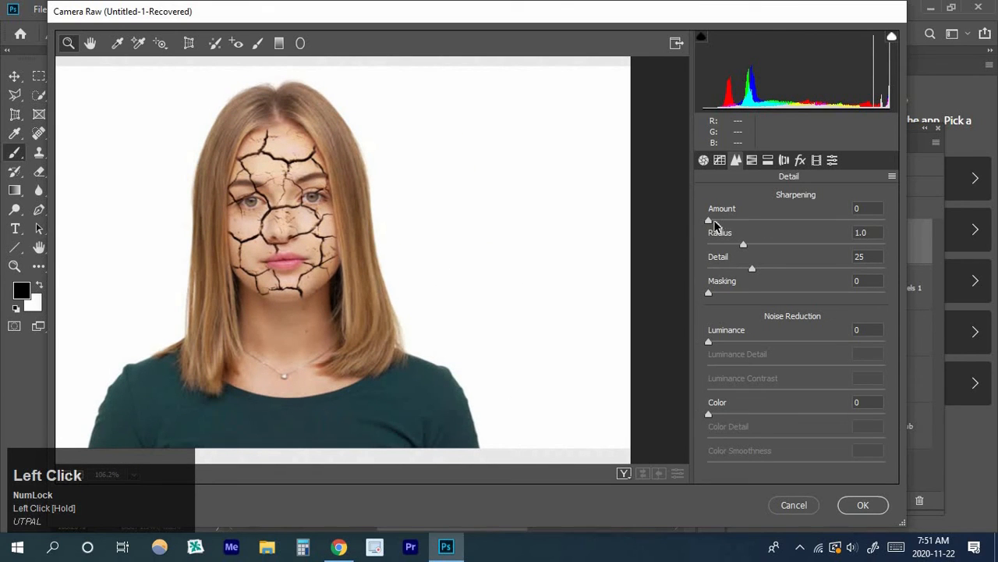
{"action": "left_click_drag", "start_coordinate": [715, 221], "coordinate": [738, 234]}
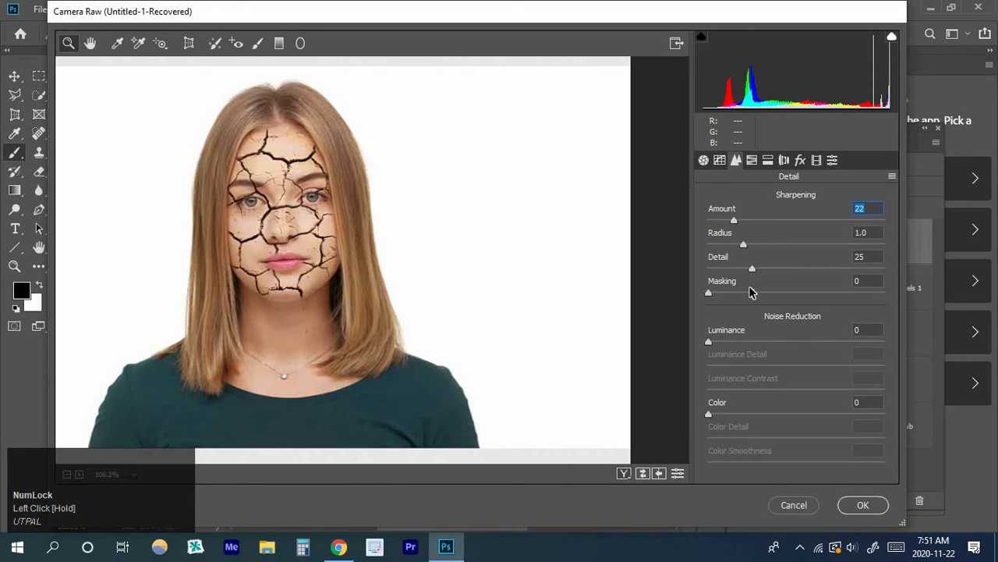
{"action": "left_click_drag", "start_coordinate": [753, 268], "coordinate": [757, 272]}
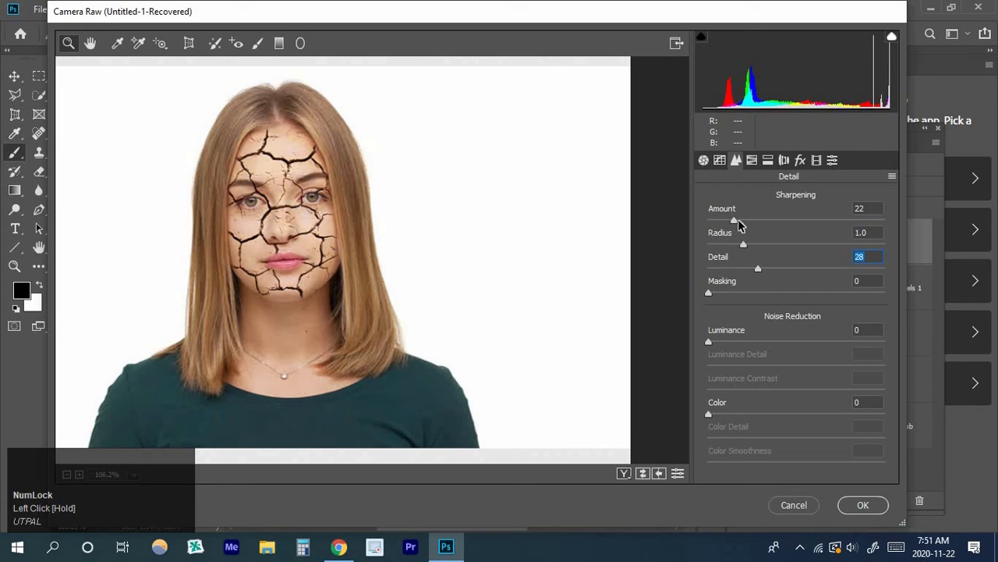
{"action": "mouse_move", "coordinate": [736, 225]}
{"action": "left_mouse_down"}
{"action": "mouse_move", "coordinate": [751, 231]}
{"action": "mouse_move", "coordinate": [738, 223]}
{"action": "left_mouse_up"}
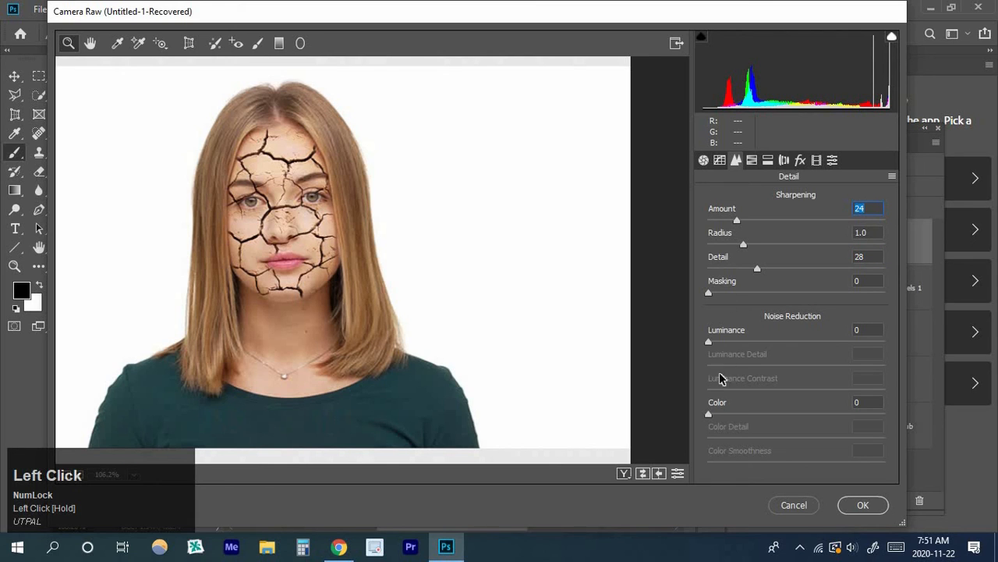
{"action": "mouse_move", "coordinate": [709, 341]}
{"action": "left_mouse_down"}
{"action": "mouse_move", "coordinate": [725, 350]}
{"action": "mouse_move", "coordinate": [711, 351]}
{"action": "mouse_move", "coordinate": [785, 352]}
{"action": "mouse_move", "coordinate": [721, 354]}
{"action": "left_mouse_up"}
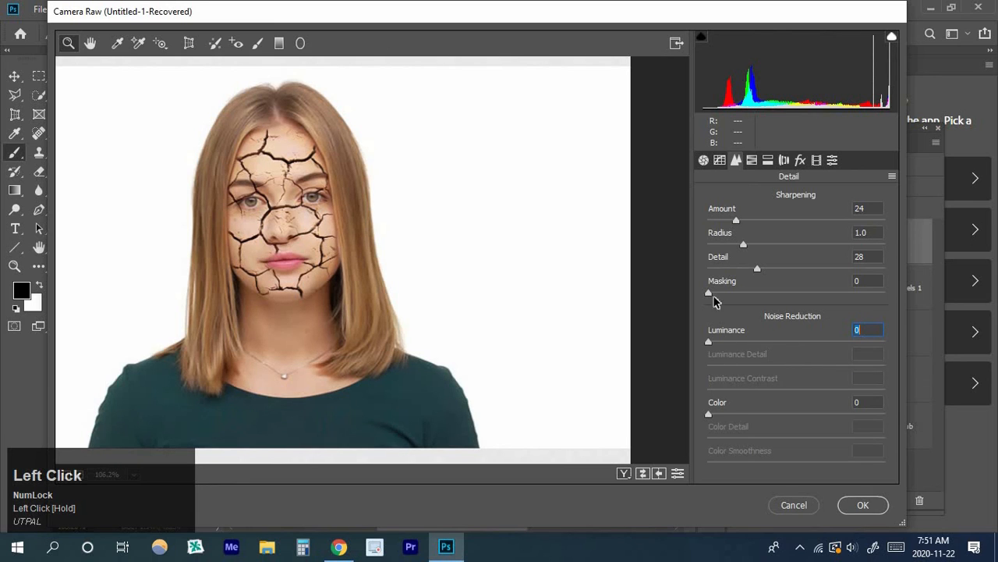
Adjust the white balance in Camera Raw to Temperature -5 and Tint +13.
{"action": "left_click", "coordinate": [720, 160]}
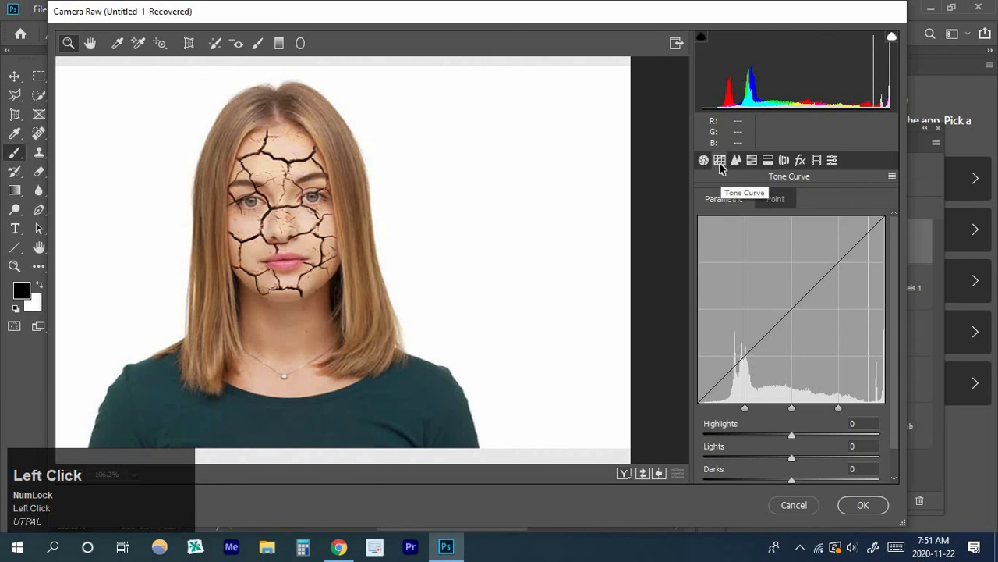
{"action": "left_click", "coordinate": [703, 160]}
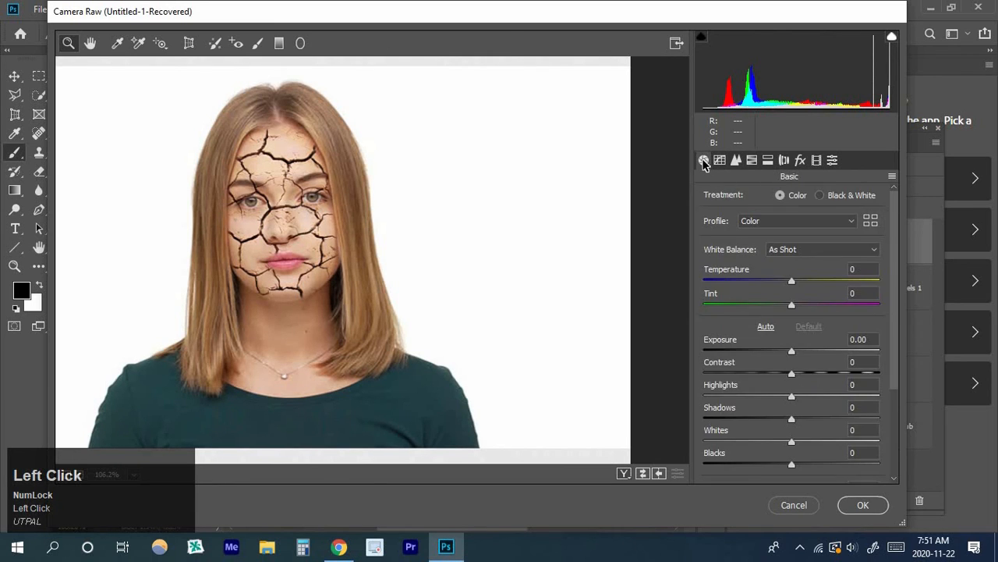
{"action": "left_click_drag", "start_coordinate": [793, 312], "coordinate": [788, 290]}
{"action": "left_click", "coordinate": [790, 285]}
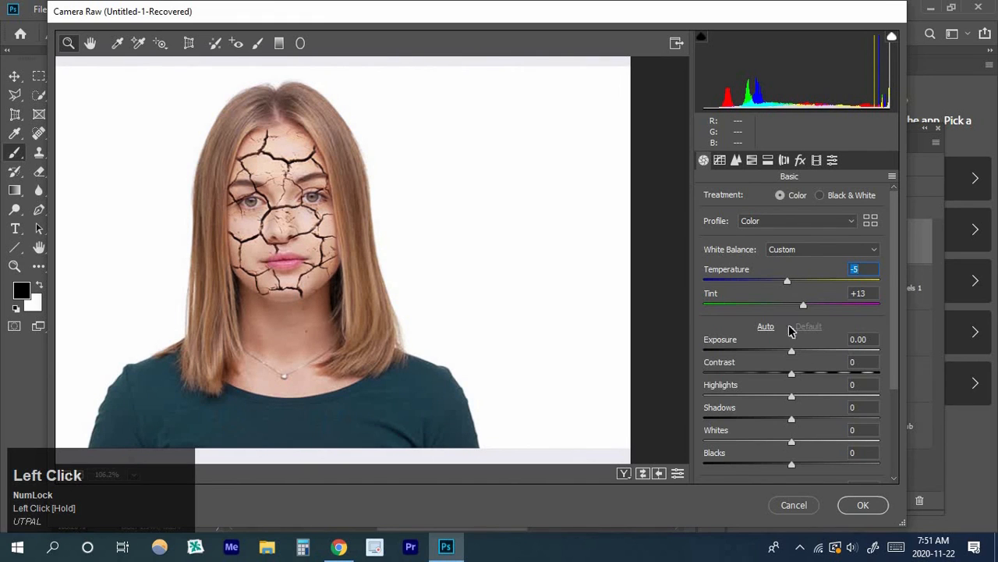
Brighten the portrait in Camera Raw with Shadows +3, Highlights +12 and Exposure +0.10.
{"action": "scroll", "coordinate": [772, 367], "scroll_direction": "down", "scroll_amount": 3}
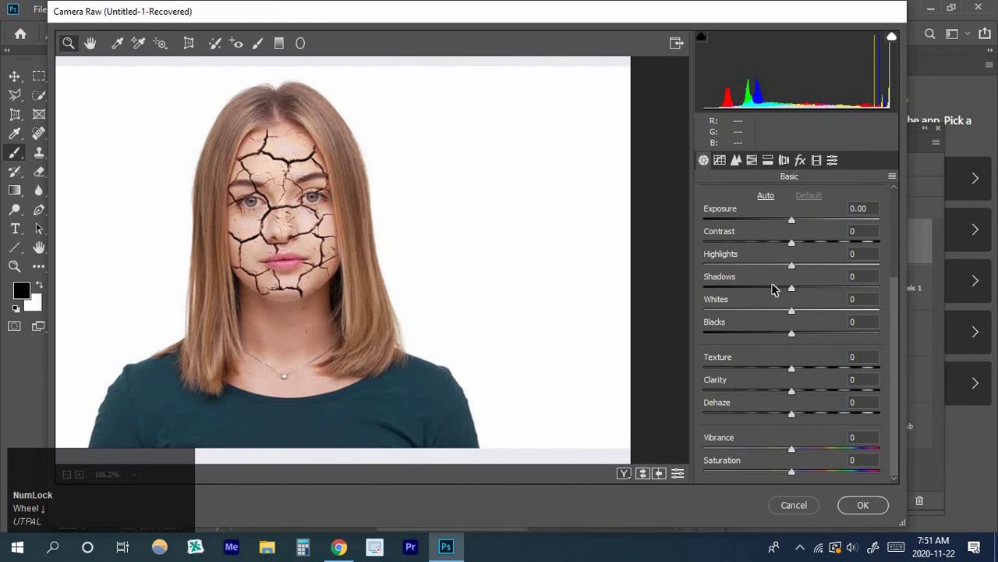
{"action": "left_click_drag", "start_coordinate": [792, 291], "coordinate": [795, 300]}
{"action": "left_click_drag", "start_coordinate": [796, 266], "coordinate": [796, 245]}
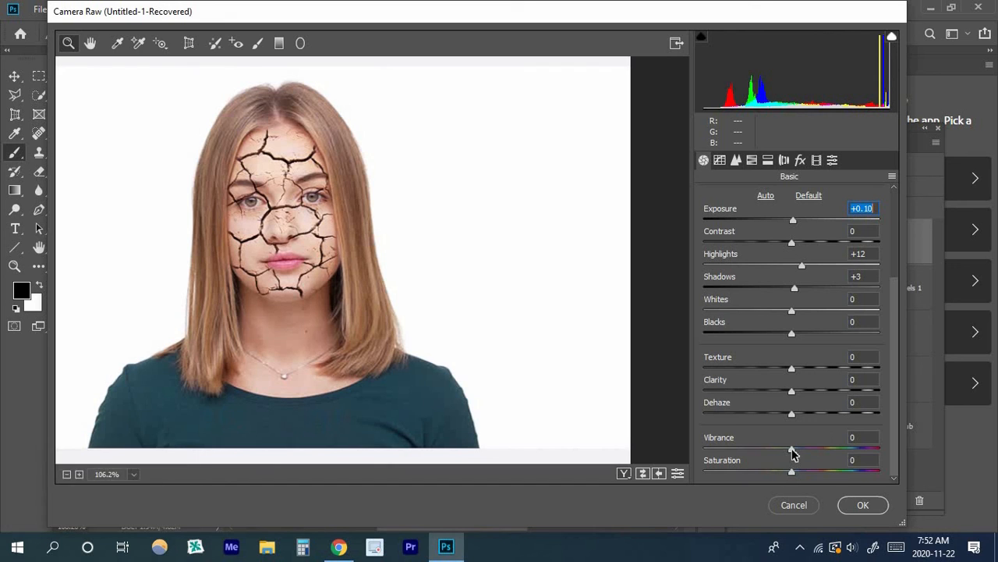
Set Vibrance to +32, Saturation to +2 and Dehaze to +27, and apply the Camera Raw Filter.
{"action": "left_click_drag", "start_coordinate": [792, 452], "coordinate": [821, 453]}
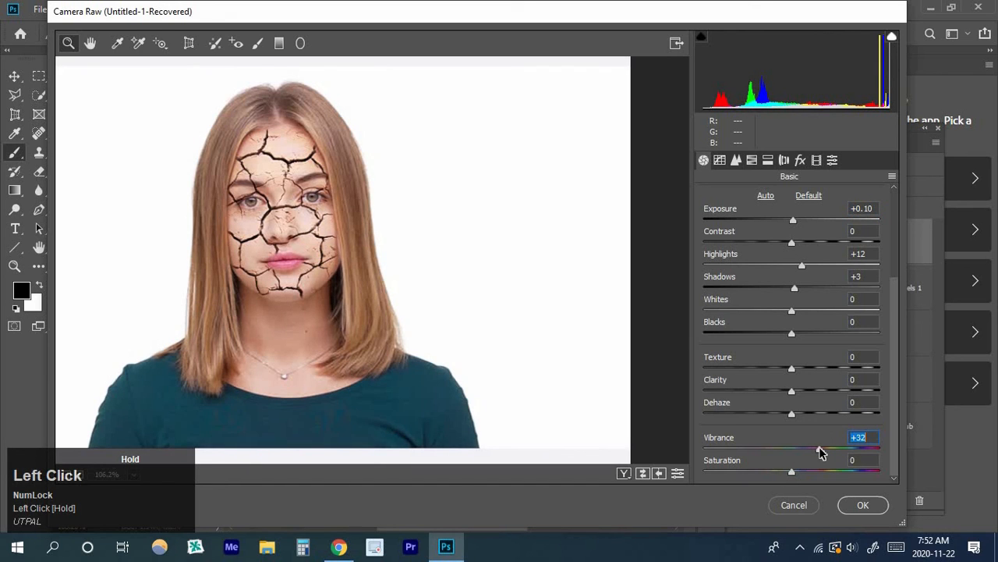
{"action": "scroll", "coordinate": [794, 483], "scroll_direction": "down", "scroll_amount": 1}
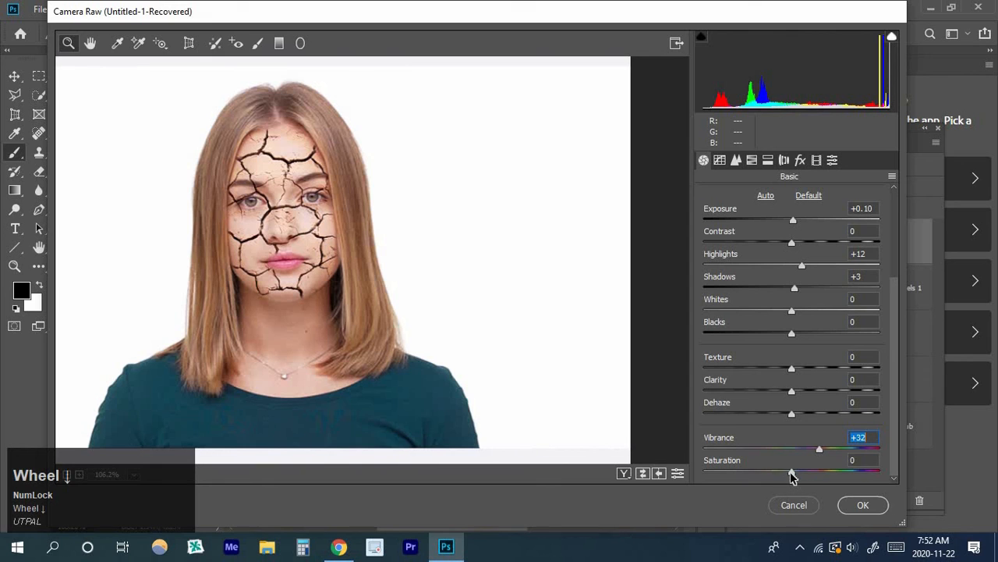
{"action": "mouse_move", "coordinate": [792, 475]}
{"action": "left_mouse_down"}
{"action": "mouse_move", "coordinate": [771, 468]}
{"action": "mouse_move", "coordinate": [821, 468]}
{"action": "mouse_move", "coordinate": [796, 468]}
{"action": "left_mouse_up"}
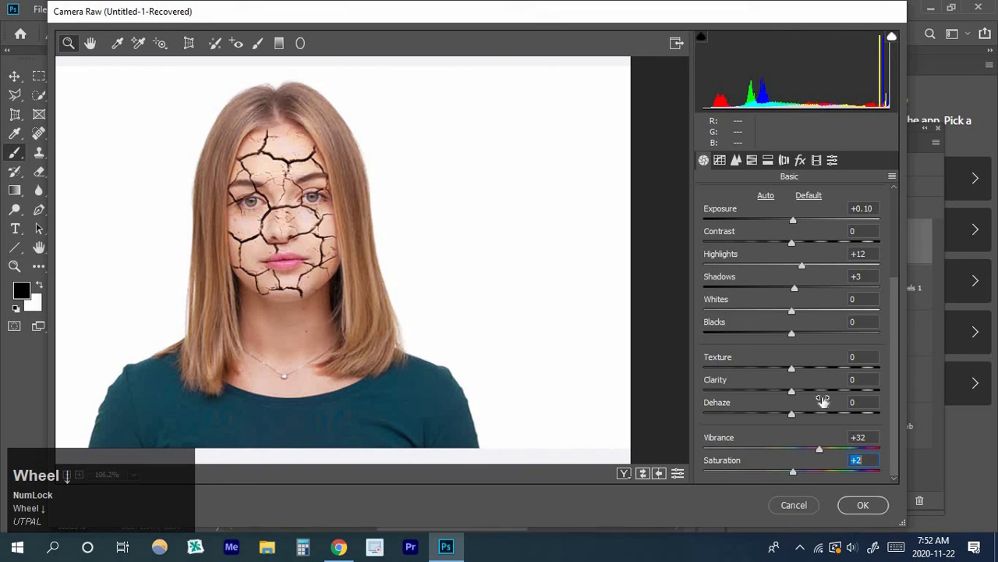
{"action": "left_click_drag", "start_coordinate": [791, 397], "coordinate": [812, 399]}
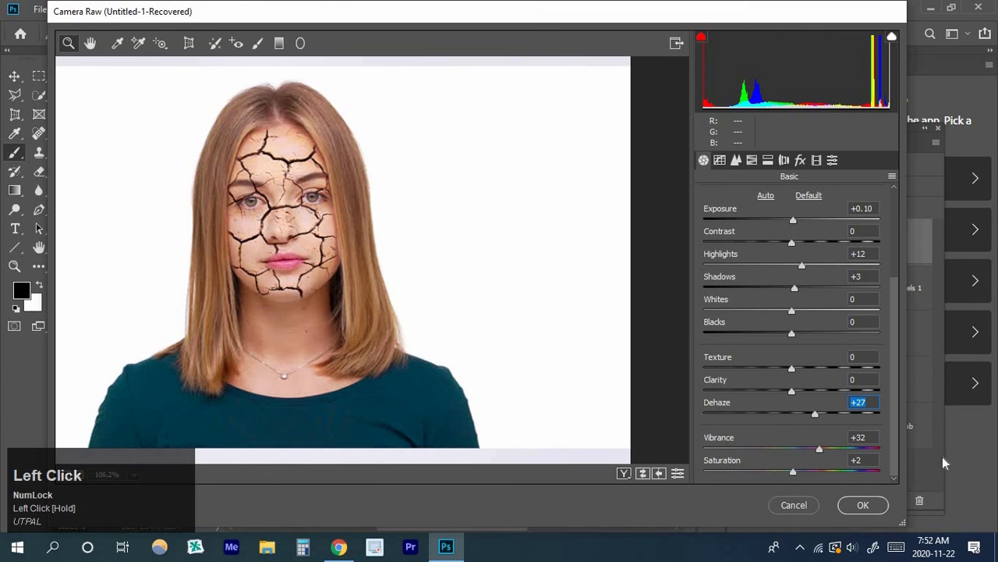
{"action": "left_click", "coordinate": [864, 505]}
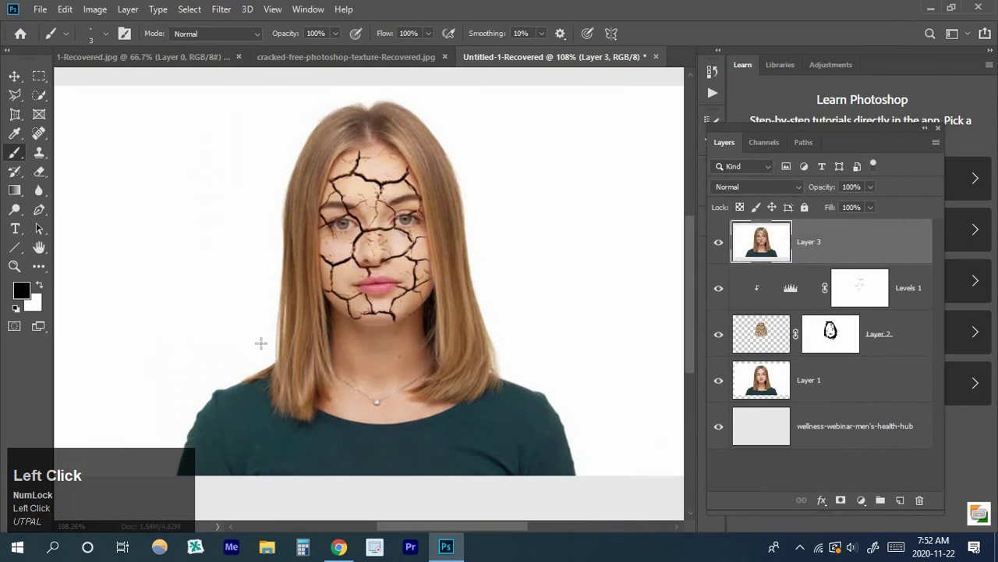
Add a Gradient Map adjustment layer above Layer 3 with the red-to-green gradient preset.
{"action": "scroll", "coordinate": [422, 348], "scroll_direction": "down", "scroll_amount": 1, "text": "alt"}
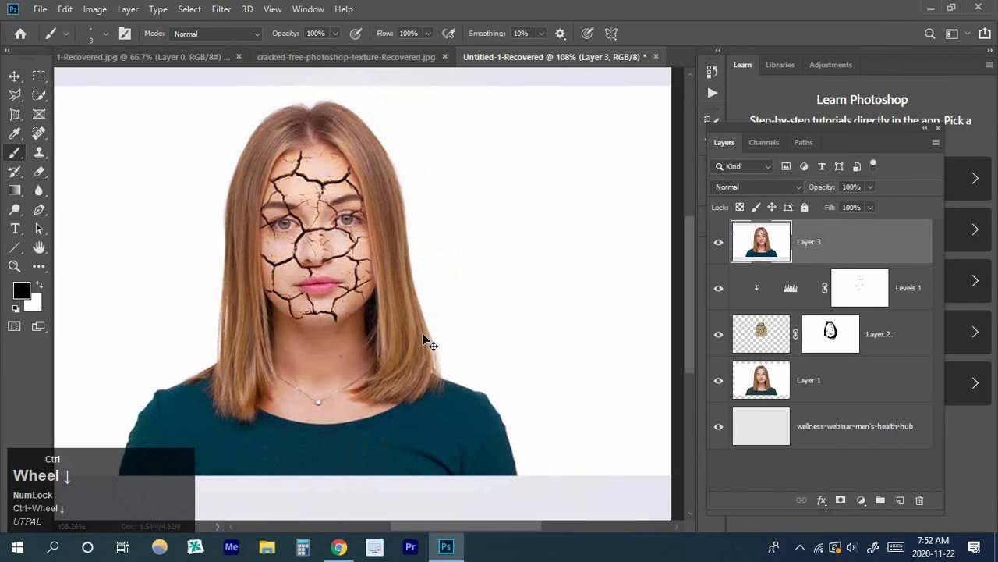
{"action": "scroll", "coordinate": [421, 331], "scroll_direction": "down", "scroll_amount": 1, "text": "alt"}
{"action": "scroll", "coordinate": [418, 320], "scroll_direction": "up", "scroll_amount": 2, "text": "alt"}
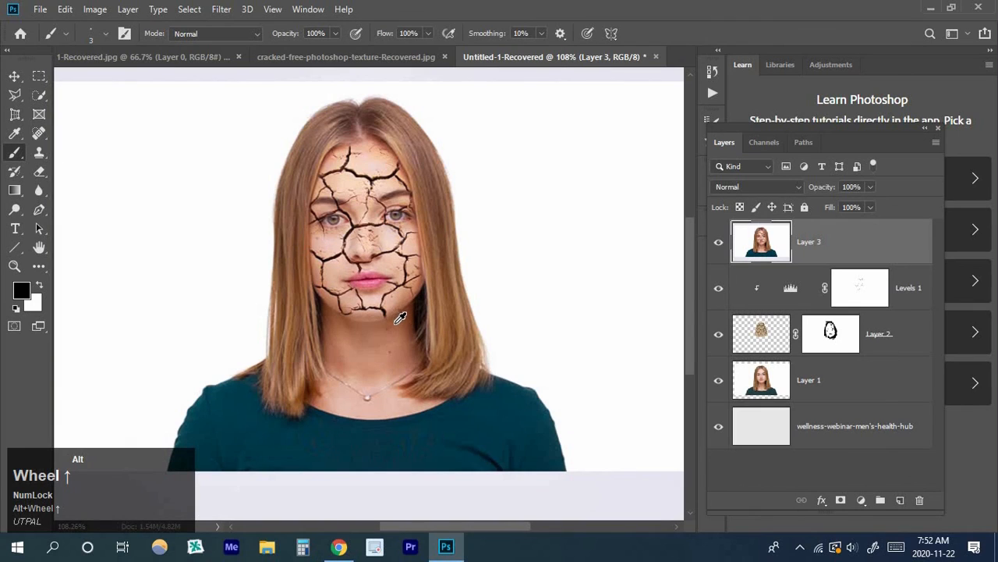
{"action": "left_click", "coordinate": [863, 500]}
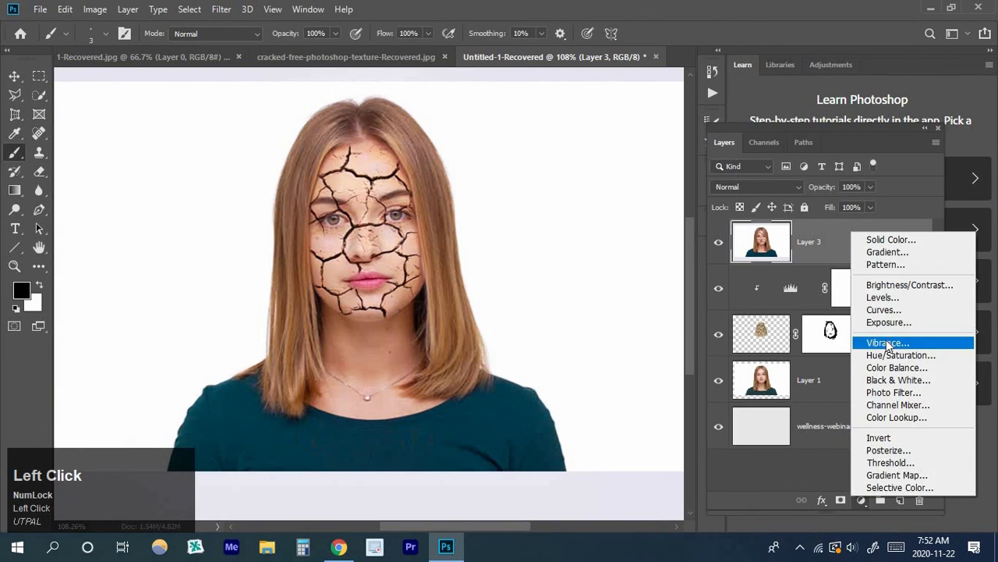
{"action": "left_click", "coordinate": [898, 475]}
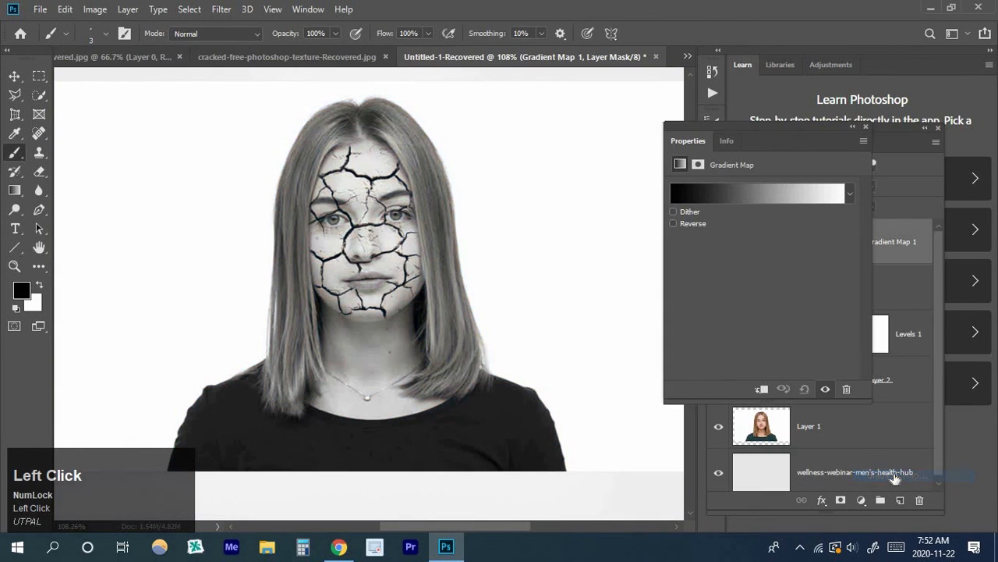
{"action": "left_click", "coordinate": [847, 197]}
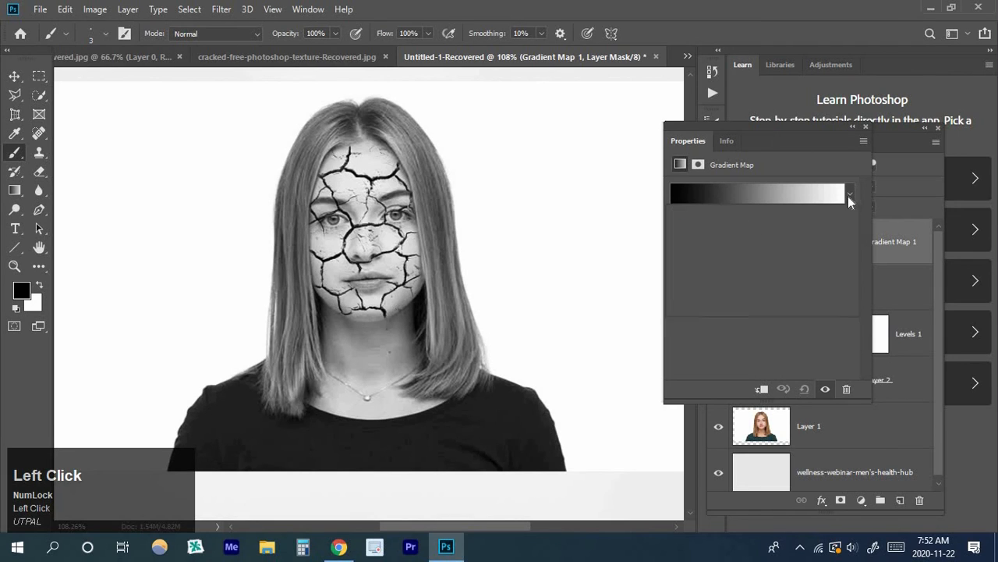
{"action": "left_click", "coordinate": [757, 226]}
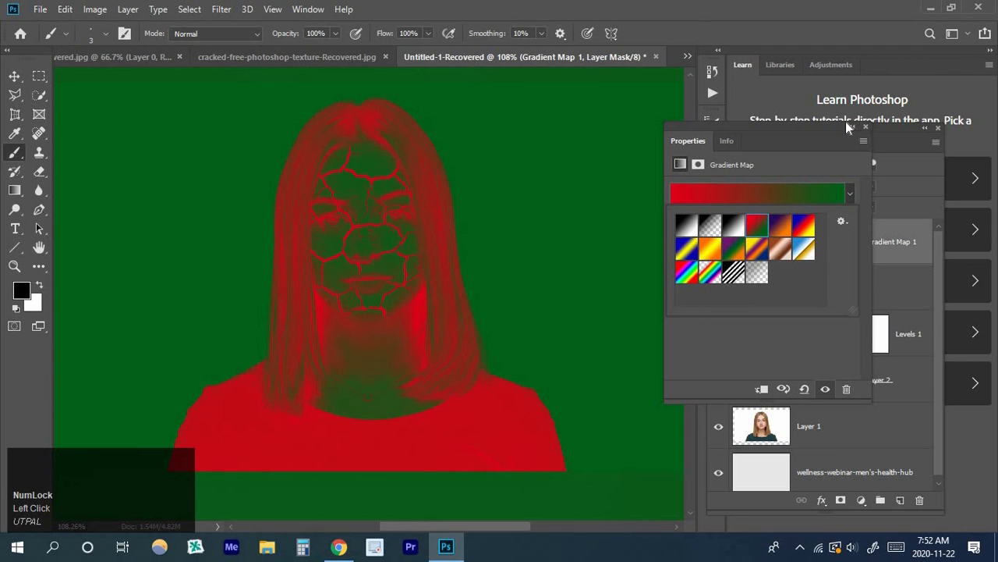
{"action": "left_click", "coordinate": [852, 128]}
{"action": "left_click", "coordinate": [851, 127]}
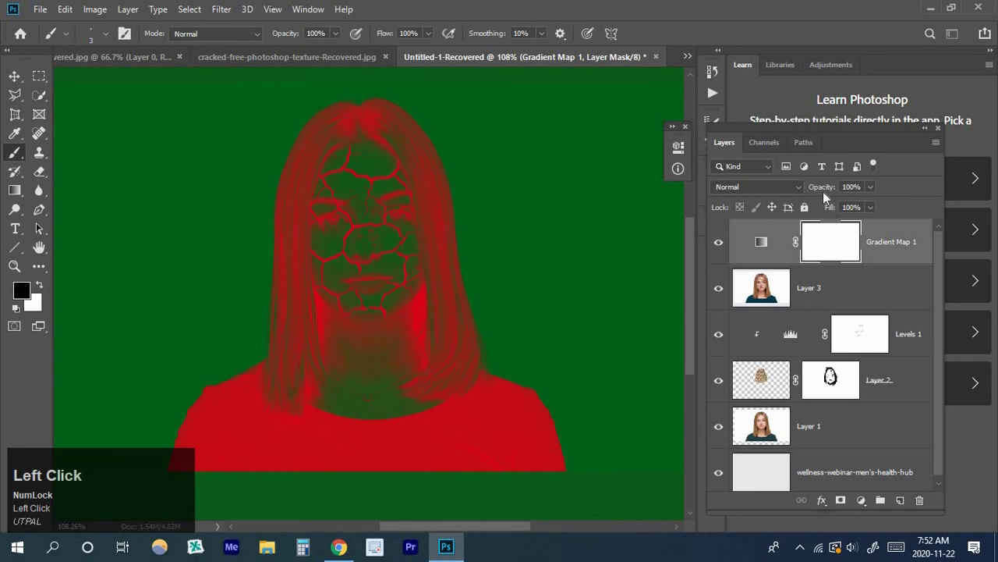
Lower the opacity of the Gradient Map 1 layer to 8% and check the tinted portrait.
{"action": "left_click_drag", "start_coordinate": [823, 191], "coordinate": [752, 197]}
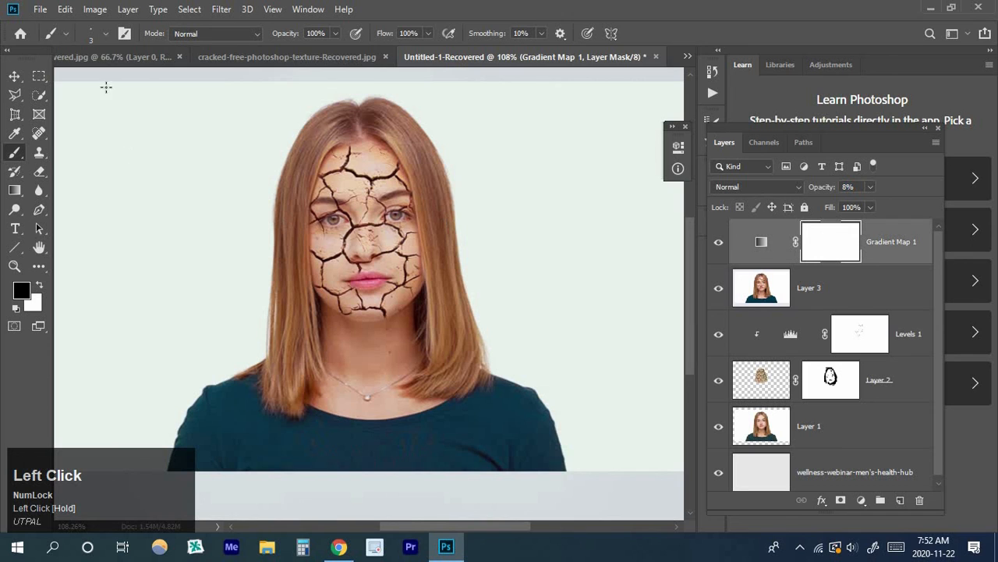
{"action": "scroll", "coordinate": [398, 235], "scroll_direction": "down", "scroll_amount": 1, "text": "alt"}
{"action": "scroll", "coordinate": [398, 236], "scroll_direction": "up", "scroll_amount": 2, "text": "alt"}
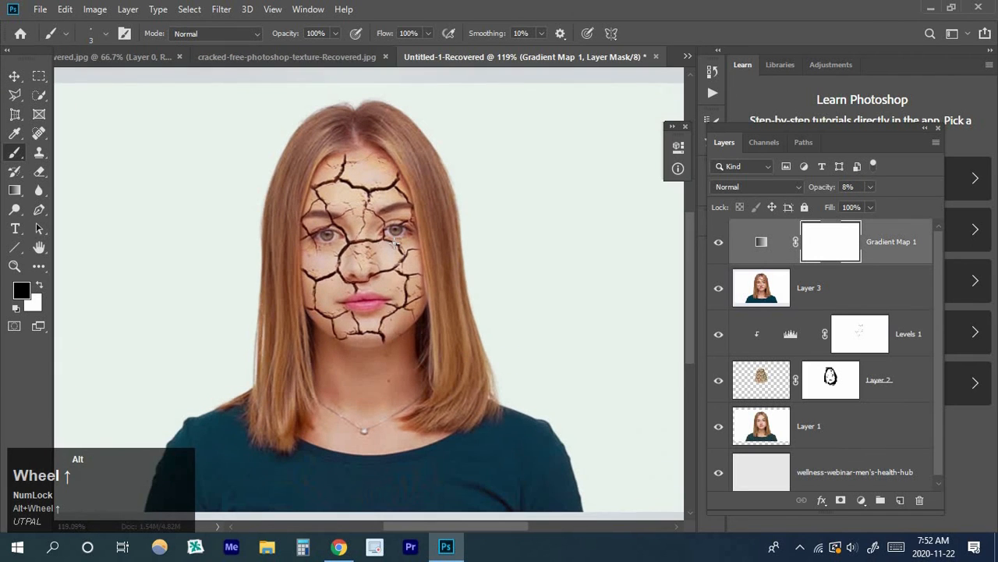